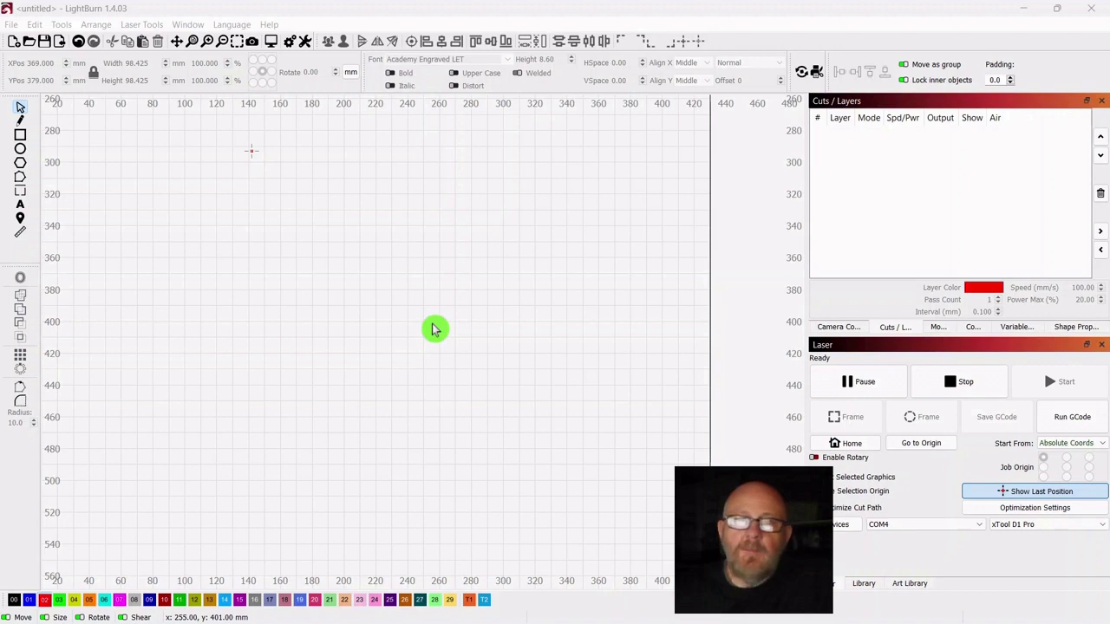
# - Draw a circle of about 3.46 inches on the red C02 layer with the Ellipse tool
pyautogui.click(22, 153)
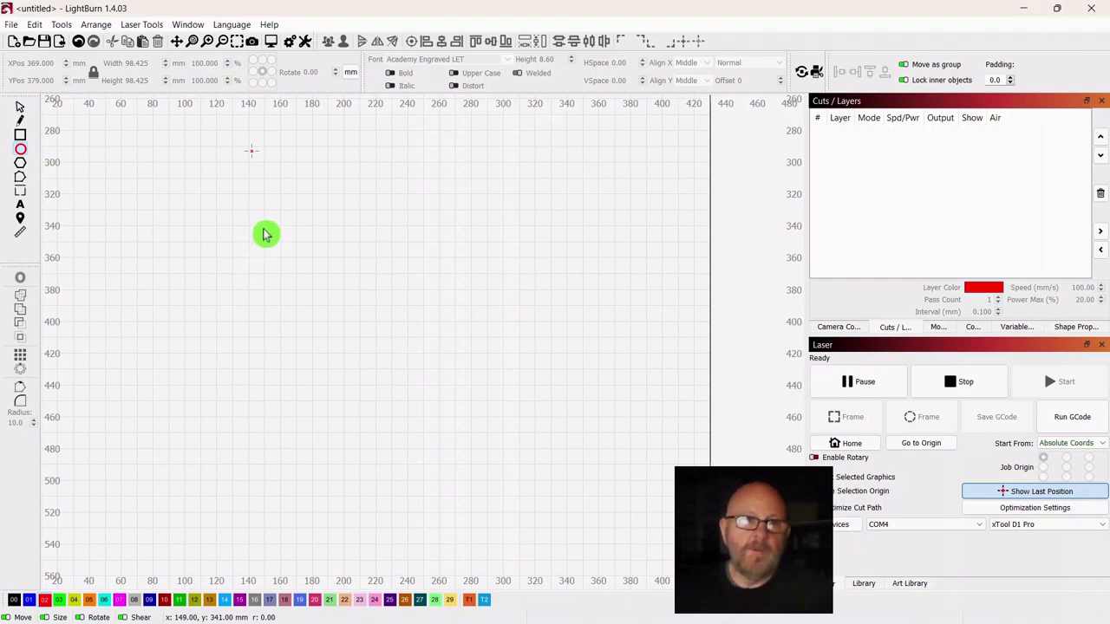
pyautogui.moveTo(248, 180); pyautogui.dragTo(374, 317)
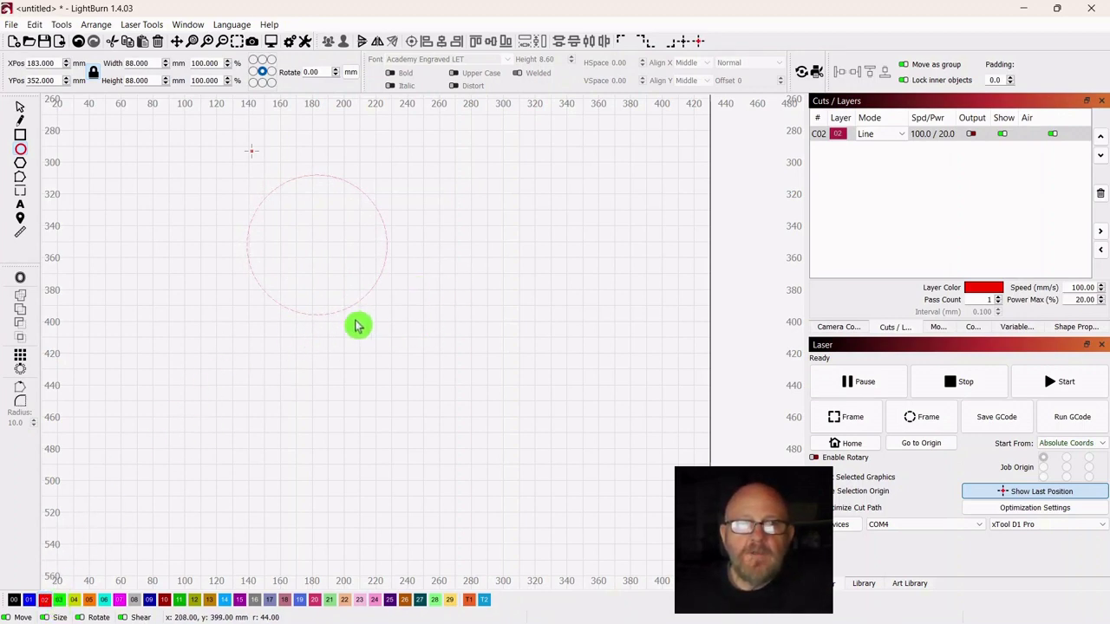
pyautogui.click(22, 111)
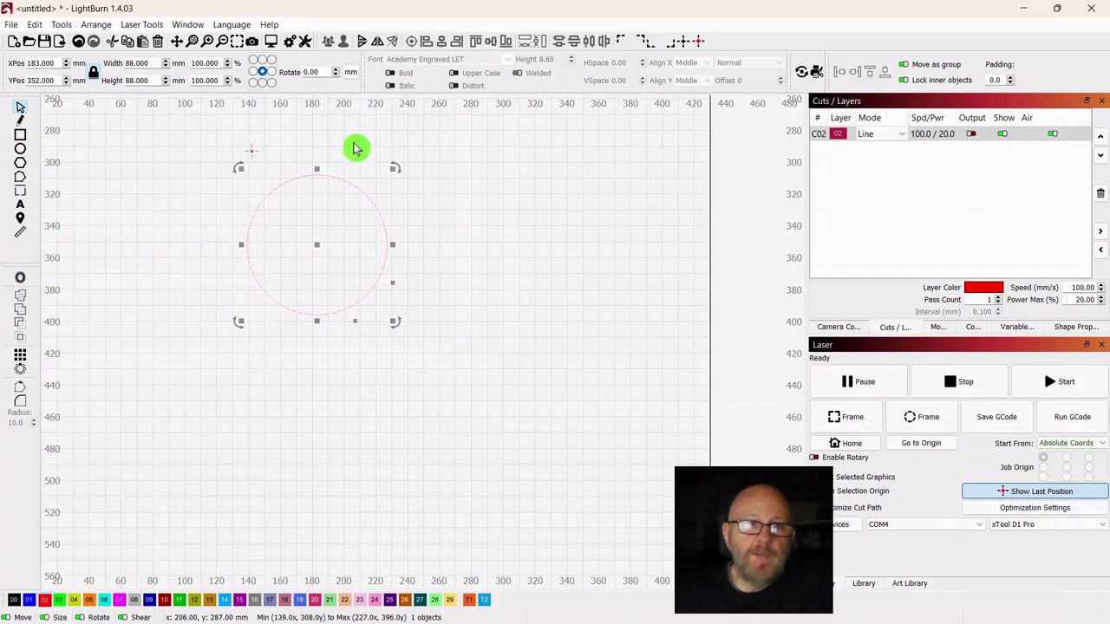
# - Switch measurements to inches and lock the aspect ratio, then resize the circle to 4 × 4 inches
pyautogui.click(351, 76)
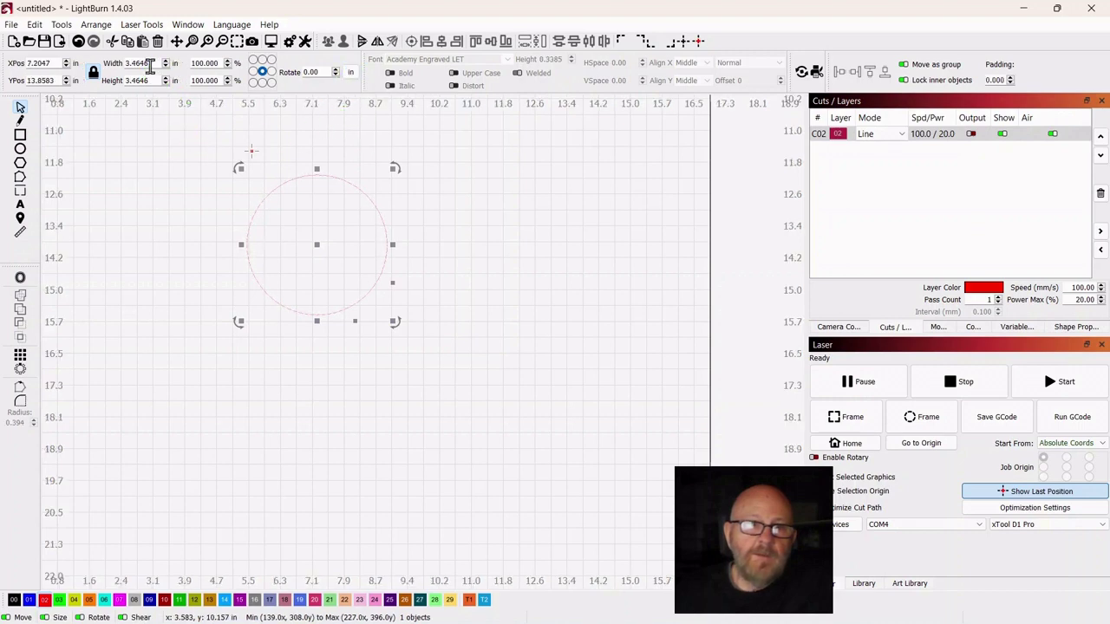
pyautogui.click(95, 76)
pyautogui.moveTo(149, 65); pyautogui.dragTo(118, 72)
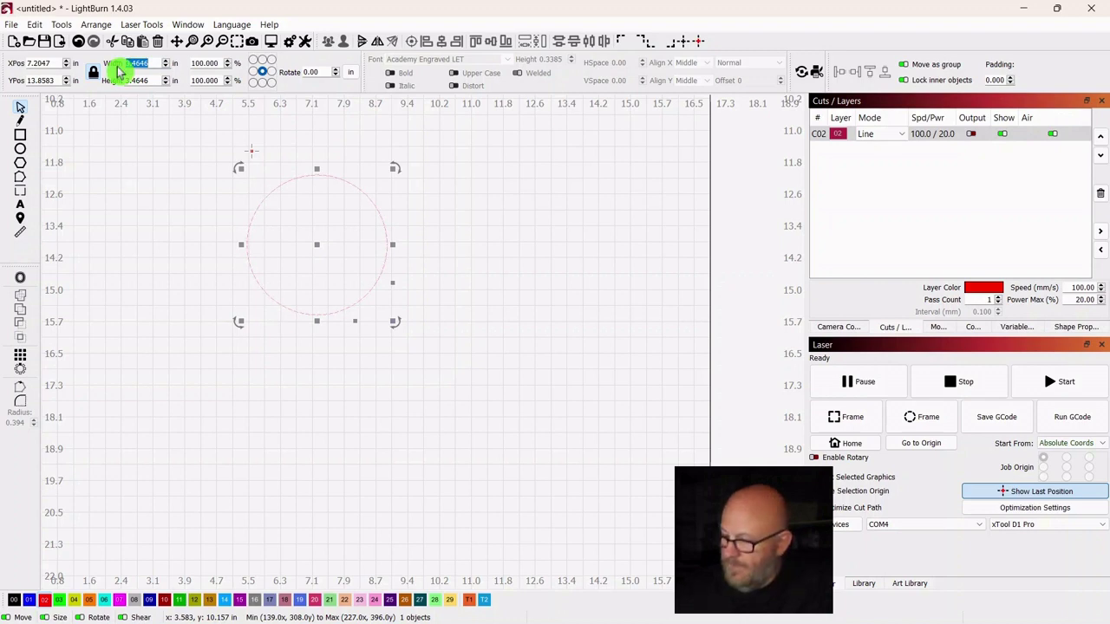
pyautogui.write('4')
pyautogui.click(130, 197)
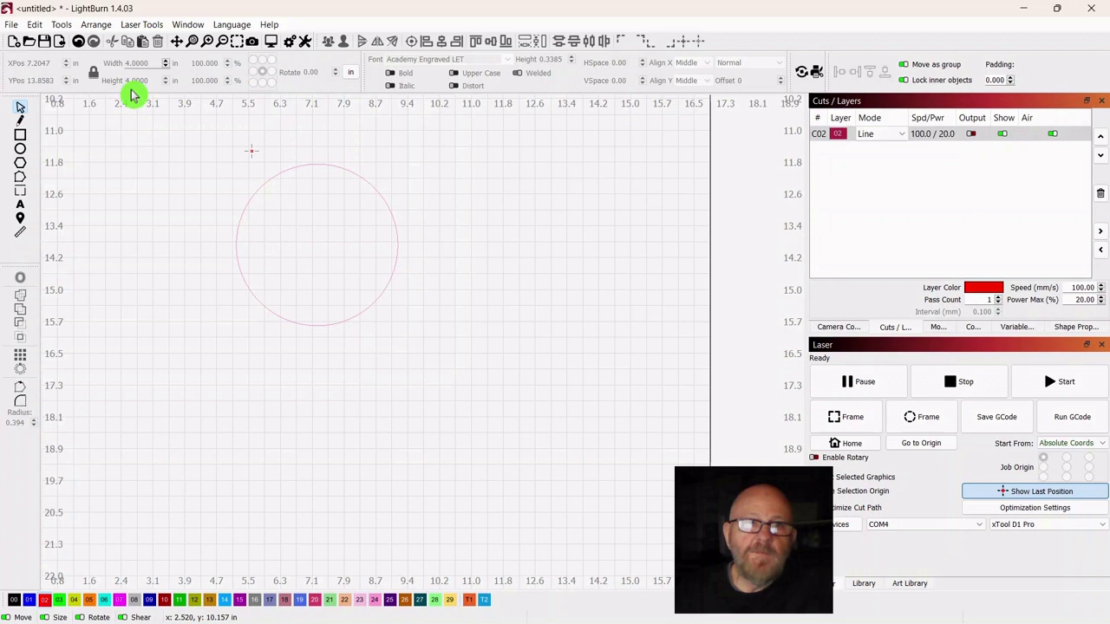
pyautogui.click(139, 129)
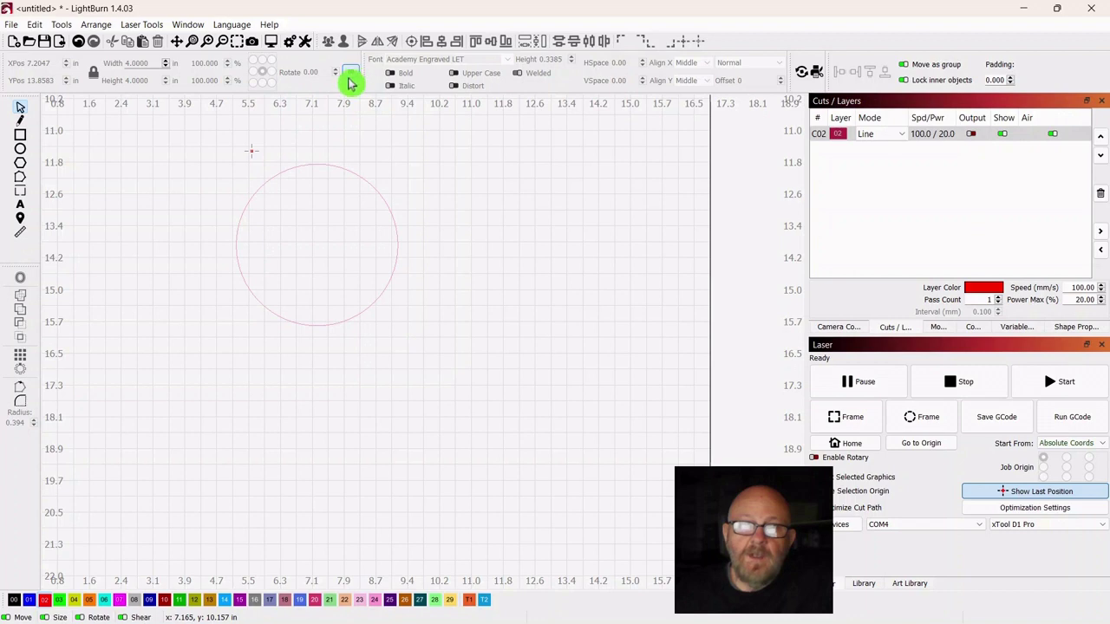
pyautogui.click(347, 158)
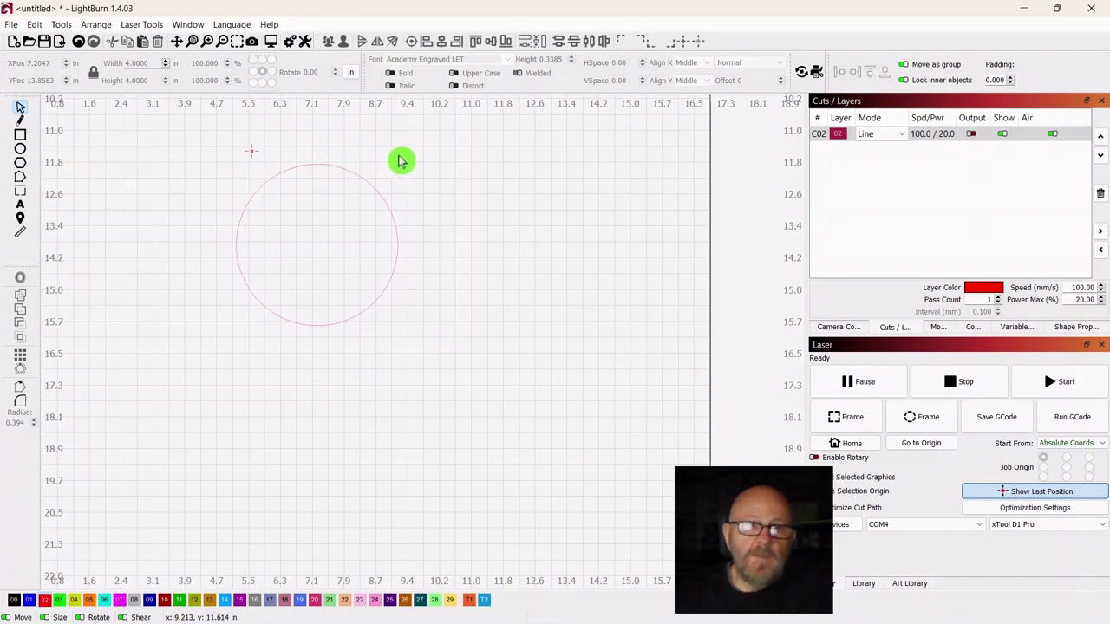
# - Duplicate the circle, move the copy to the right, and assign it to the orange T1 Tool layer
pyautogui.moveTo(401, 159); pyautogui.dragTo(241, 333)
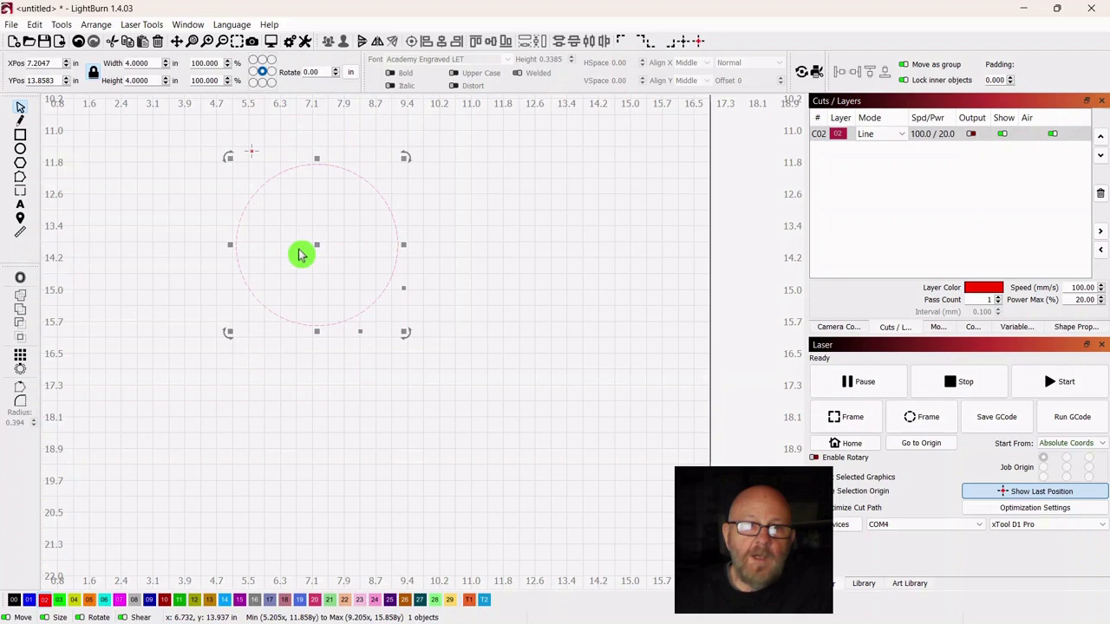
pyautogui.rightClick(319, 248)
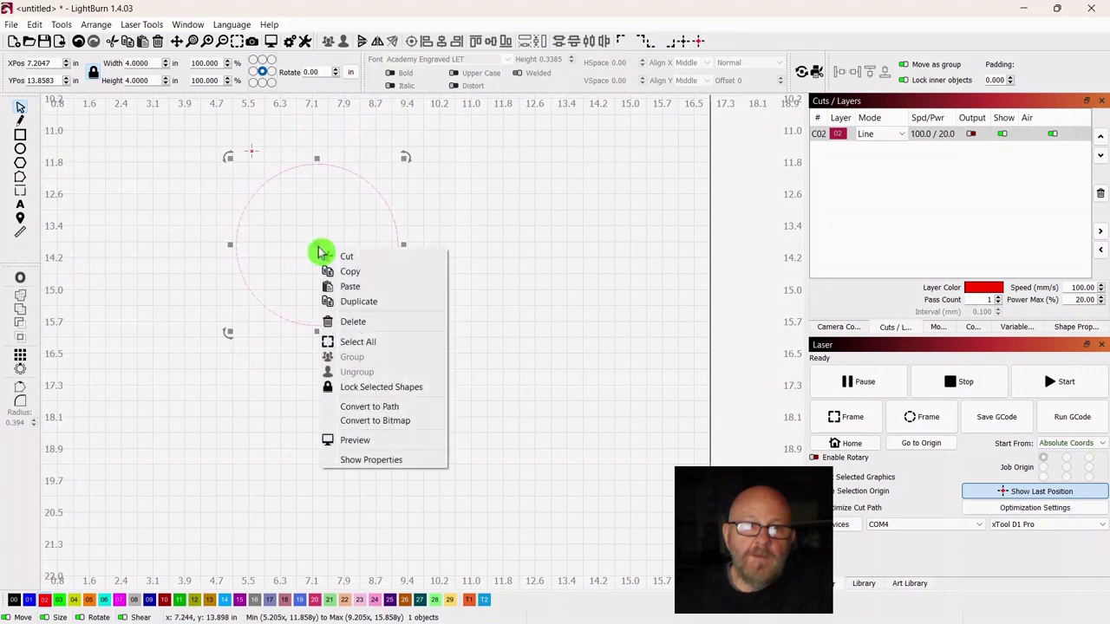
pyautogui.click(353, 303)
pyautogui.moveTo(319, 245); pyautogui.dragTo(584, 252)
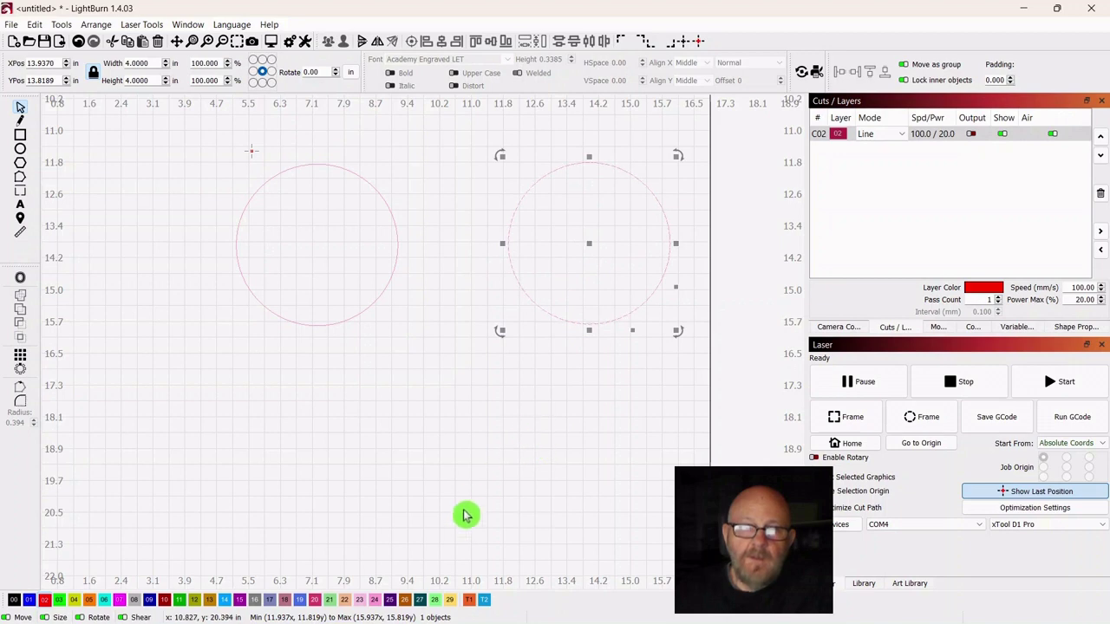
pyautogui.click(469, 600)
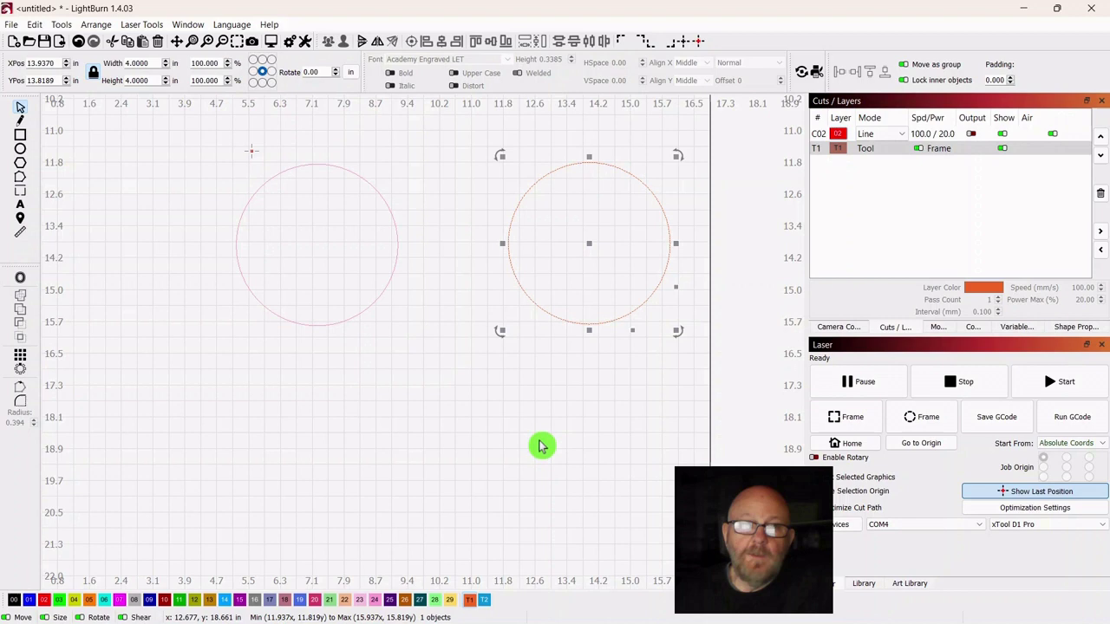
# - Put the left circle on the black 00 Cut layer and nudge it into position
pyautogui.click(391, 404)
pyautogui.moveTo(381, 156); pyautogui.dragTo(251, 340)
pyautogui.moveTo(321, 244); pyautogui.dragTo(298, 256)
pyautogui.click(14, 601)
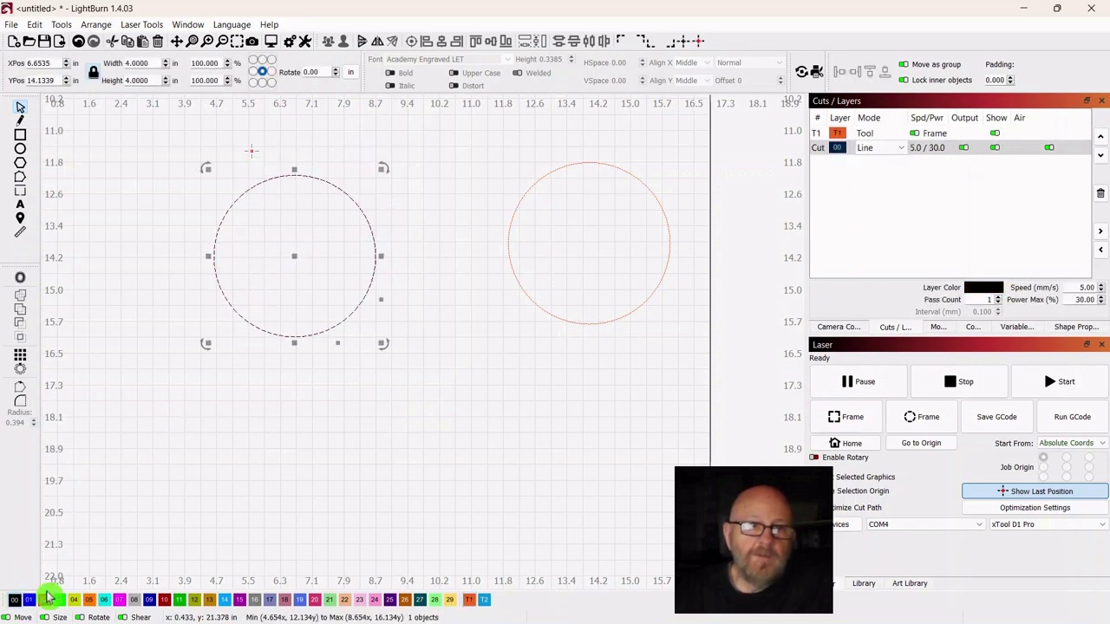
pyautogui.moveTo(296, 254); pyautogui.dragTo(313, 286)
pyautogui.click(421, 163)
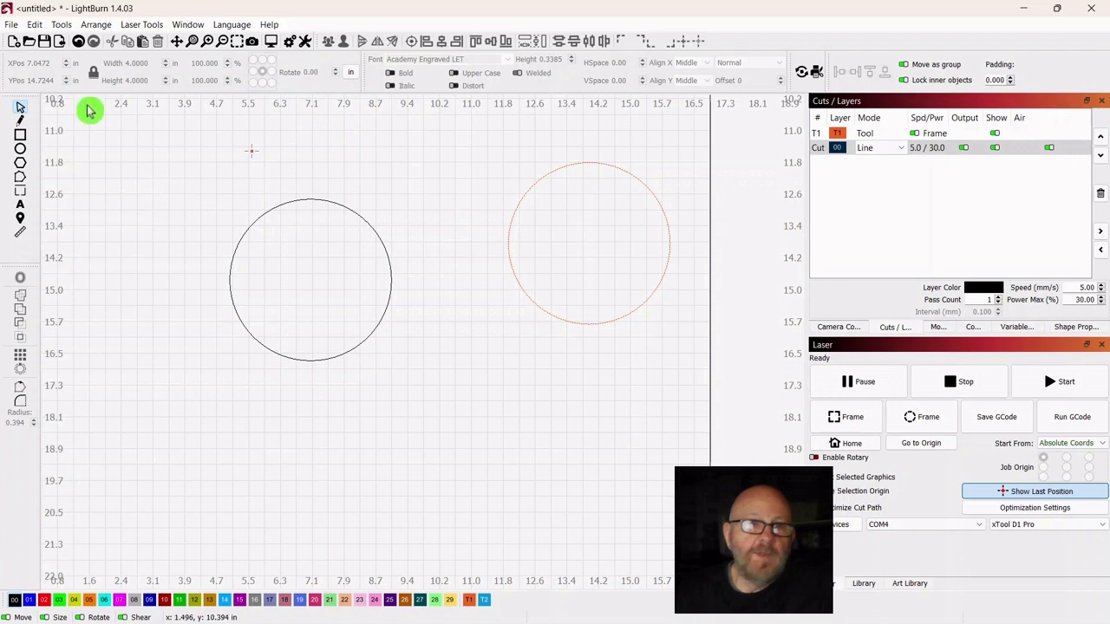
# - Draw a 1.5-inch square above the left circle, then switch measurements back to millimetres
pyautogui.click(22, 137)
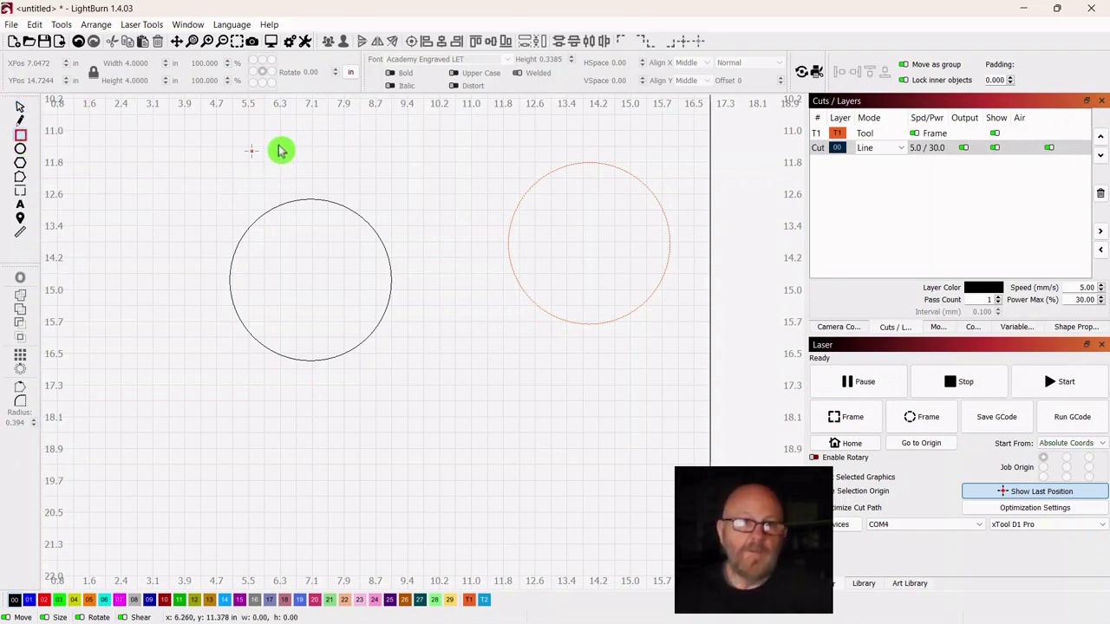
pyautogui.moveTo(331, 182); pyautogui.dragTo(325, 177)
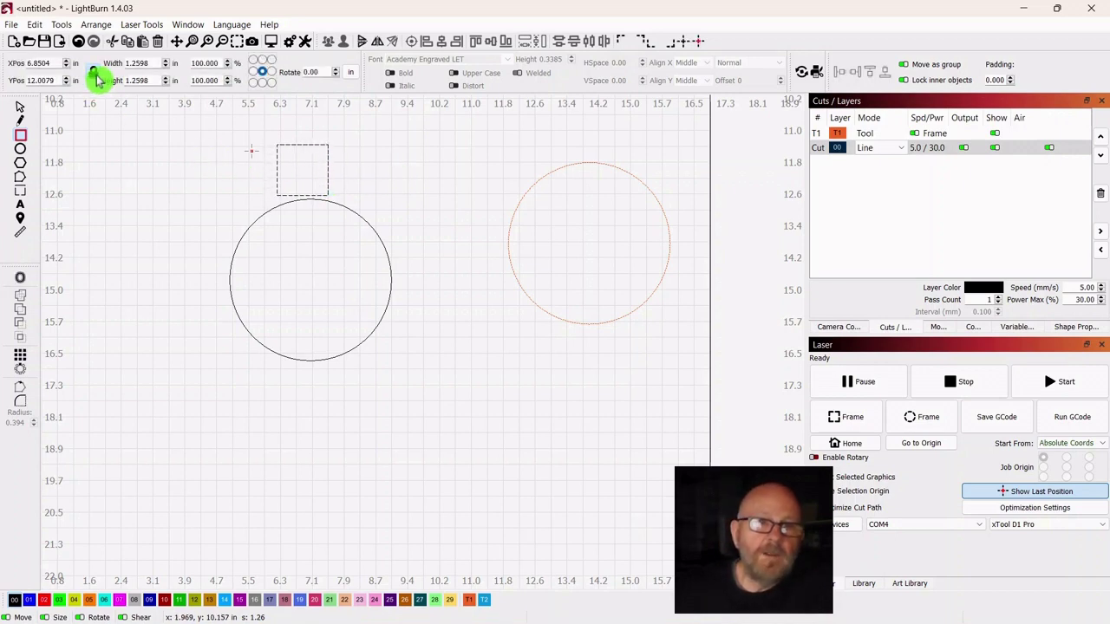
pyautogui.moveTo(158, 66); pyautogui.dragTo(118, 65)
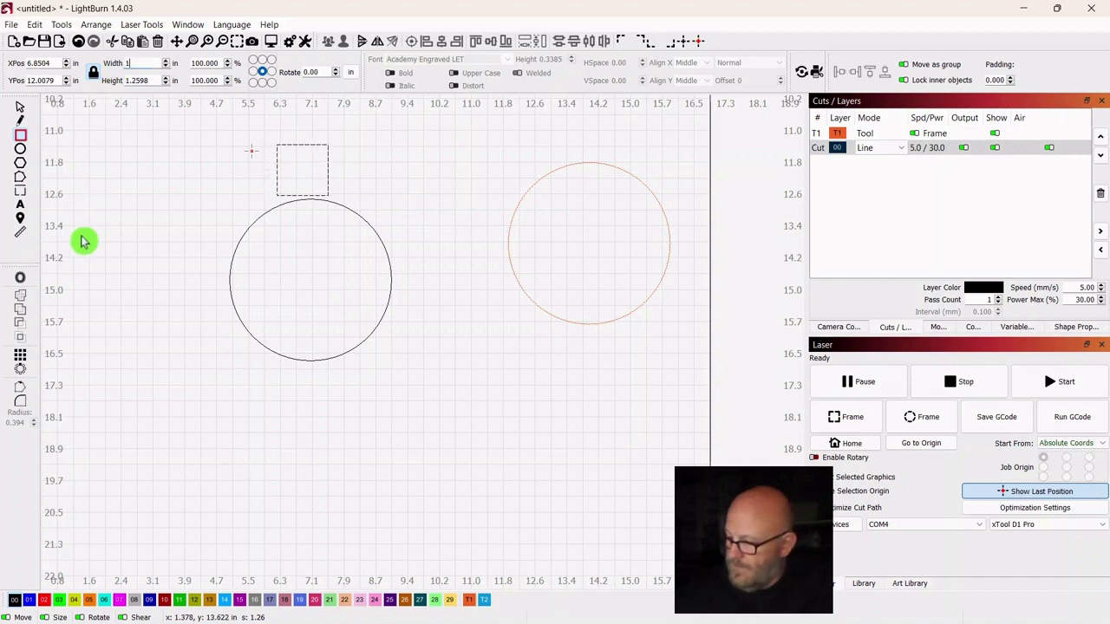
pyautogui.press('Return')
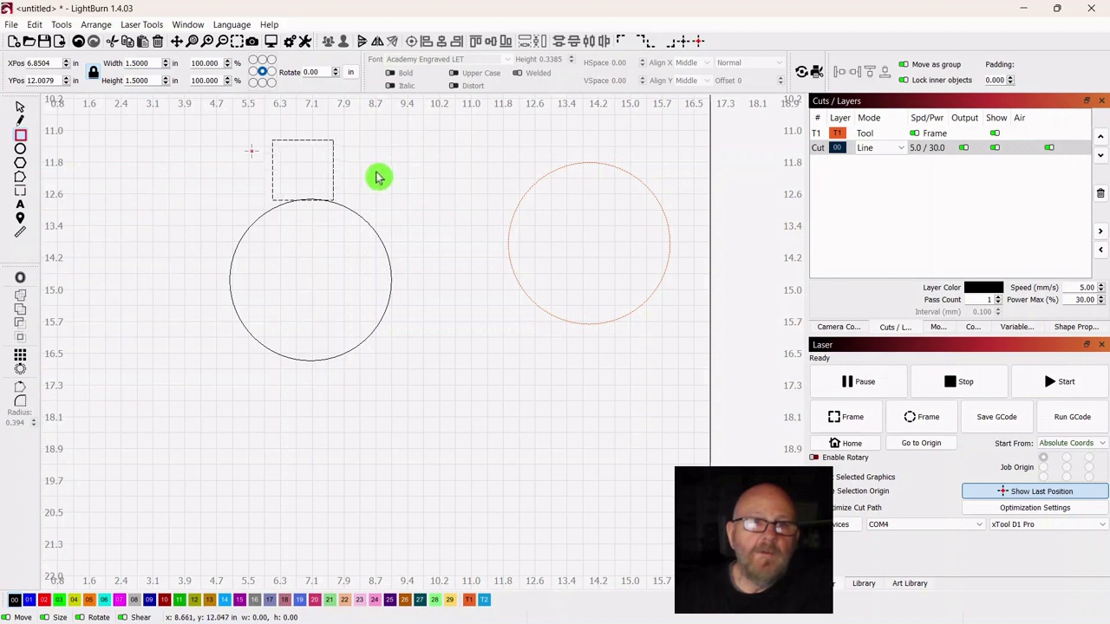
pyautogui.click(352, 76)
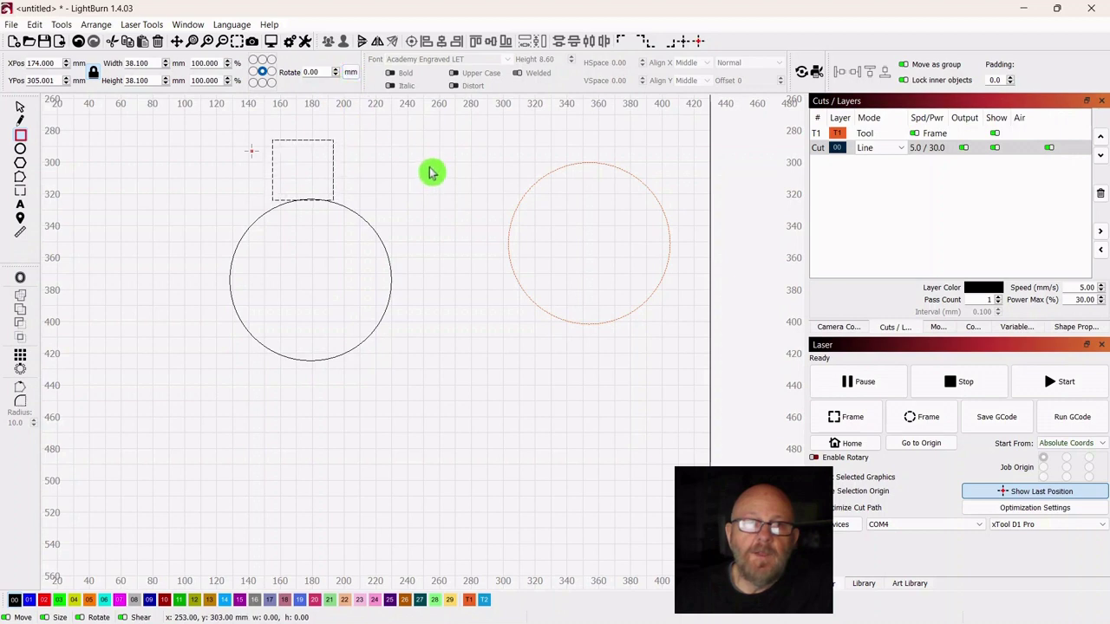
pyautogui.click(22, 110)
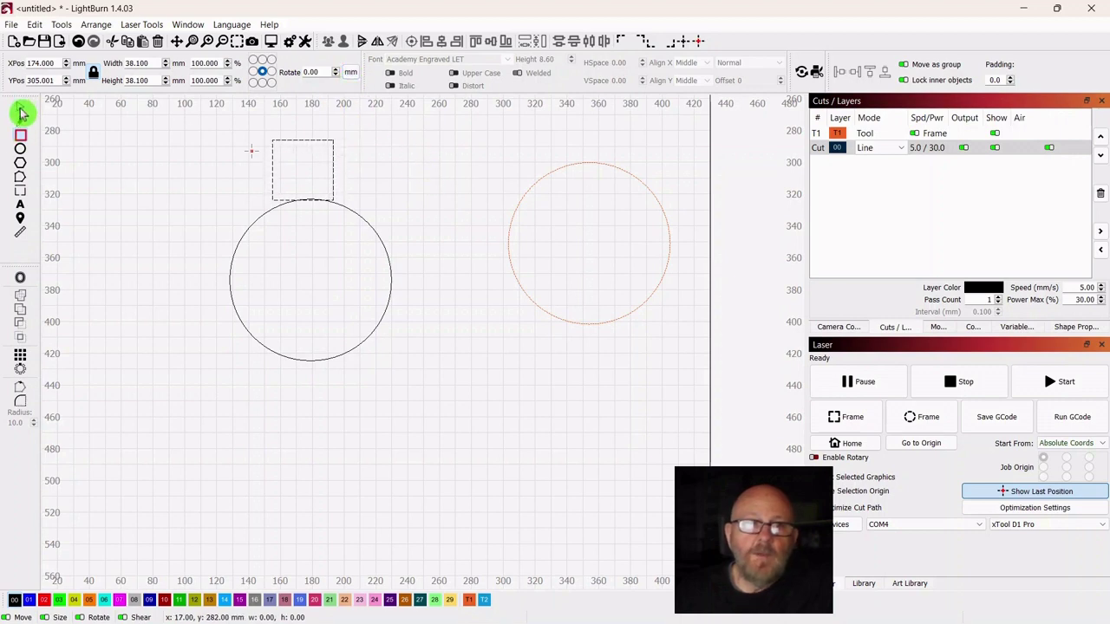
# - Centre the square over the circle and stretch it to about 47.9 mm tall, overlapping the circle's top
pyautogui.click(334, 181)
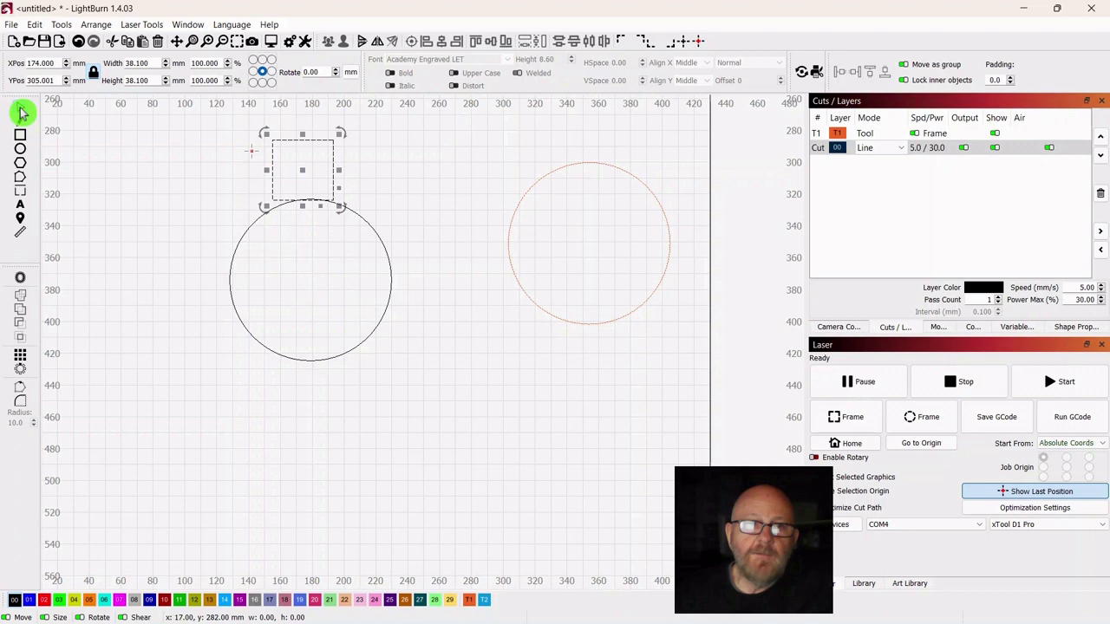
pyautogui.moveTo(305, 169); pyautogui.dragTo(316, 177)
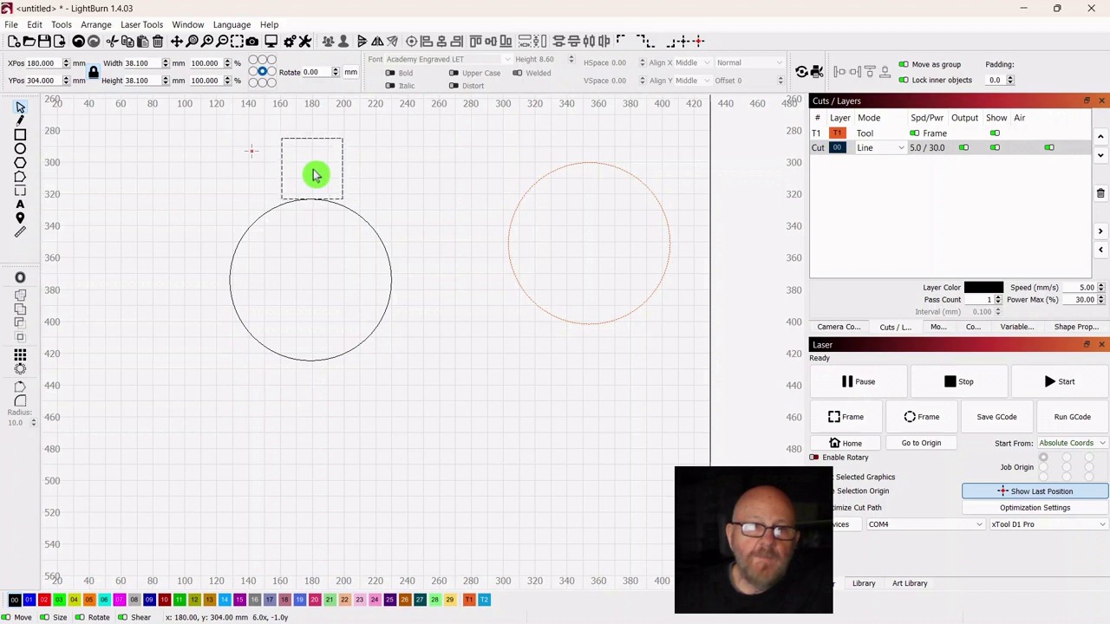
pyautogui.moveTo(315, 176); pyautogui.dragTo(315, 176)
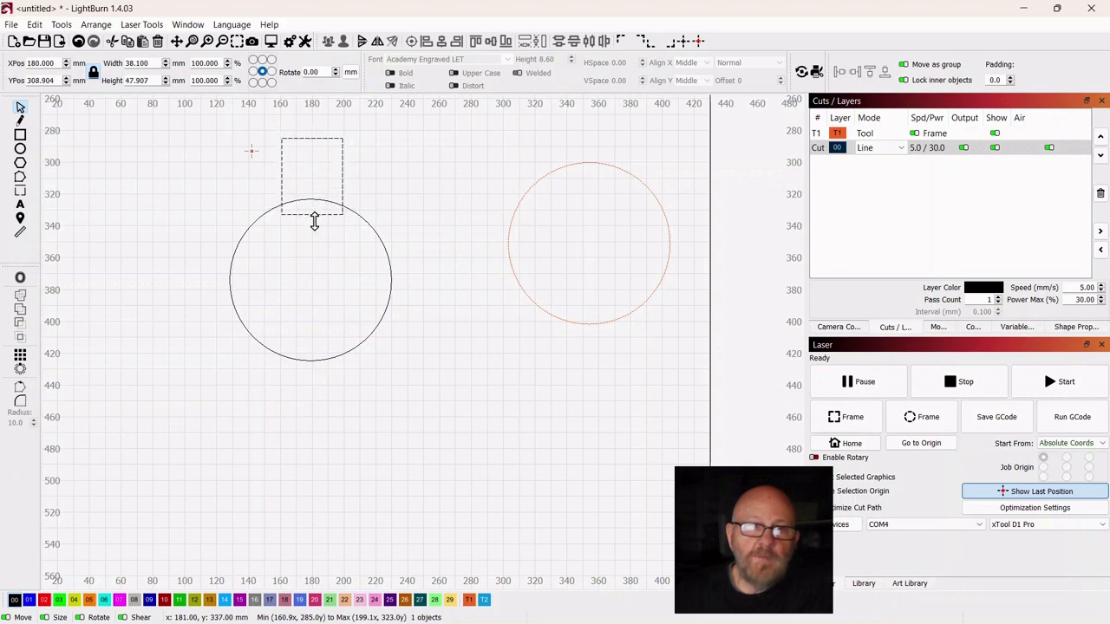
pyautogui.click(315, 221)
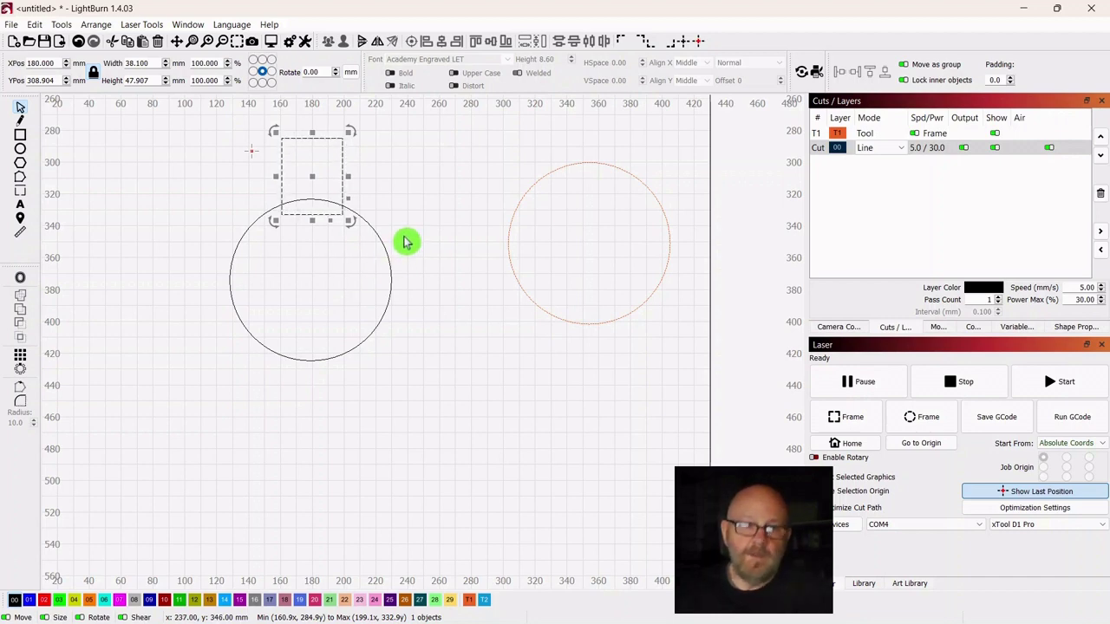
# - Weld the circle and rectangle into a single keyhole-shaped outline
pyautogui.keyDown('shift'); pyautogui.click(352, 273); pyautogui.keyUp('shift')
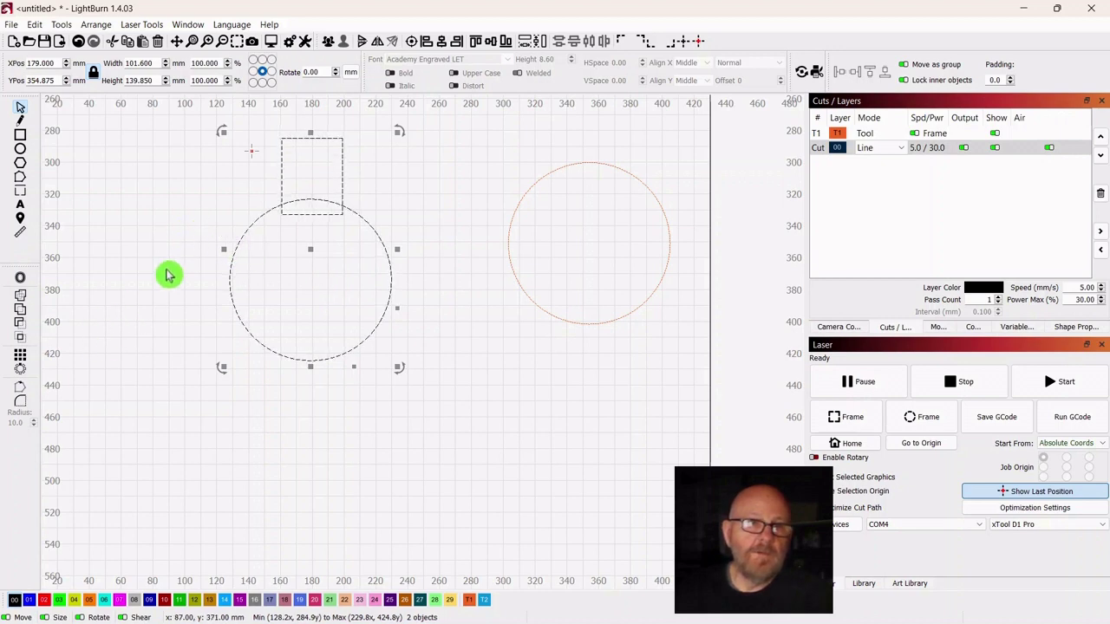
pyautogui.click(23, 300)
pyautogui.click(460, 425)
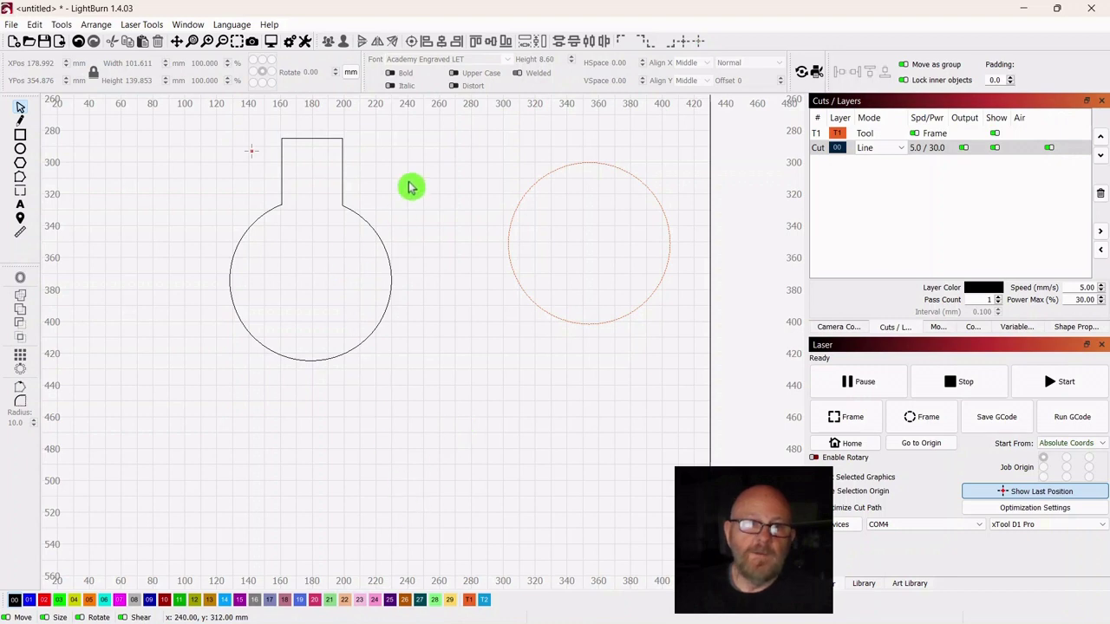
# - Duplicate the welded outline and place the copy directly below the original
pyautogui.moveTo(411, 185); pyautogui.dragTo(260, 297)
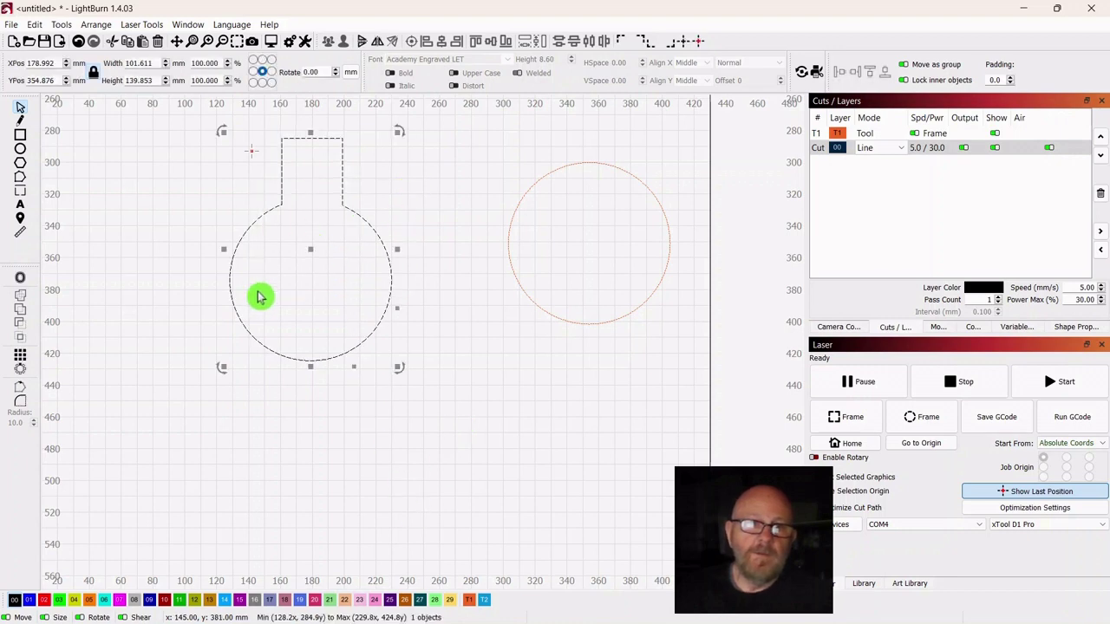
pyautogui.rightClick(311, 247)
pyautogui.click(353, 309)
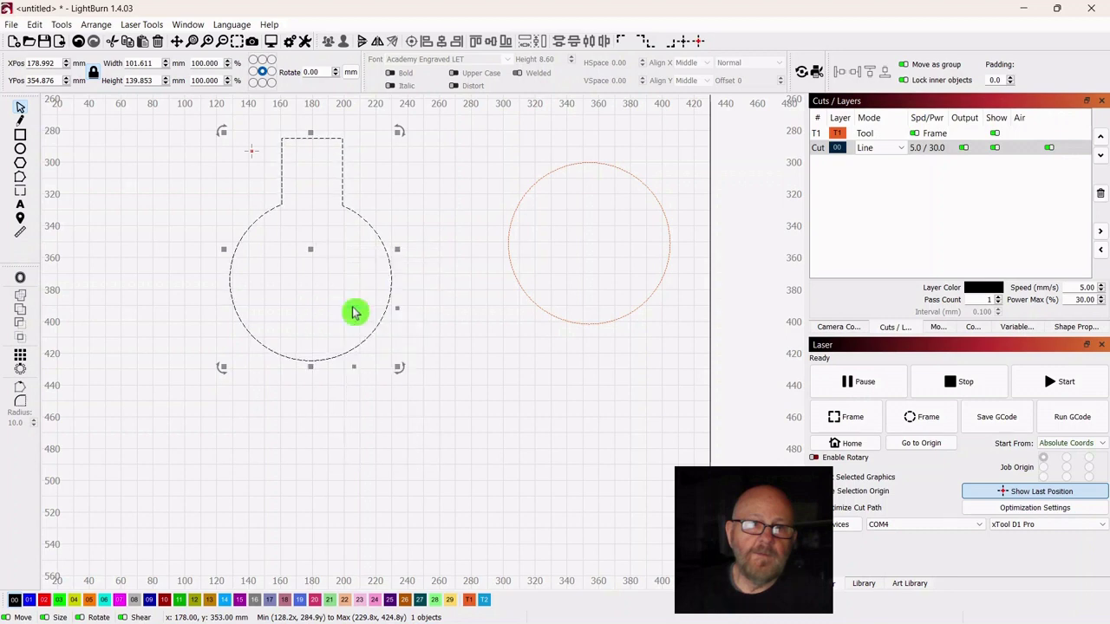
pyautogui.click(309, 258)
pyautogui.moveTo(310, 249); pyautogui.dragTo(307, 487)
pyautogui.click(487, 412)
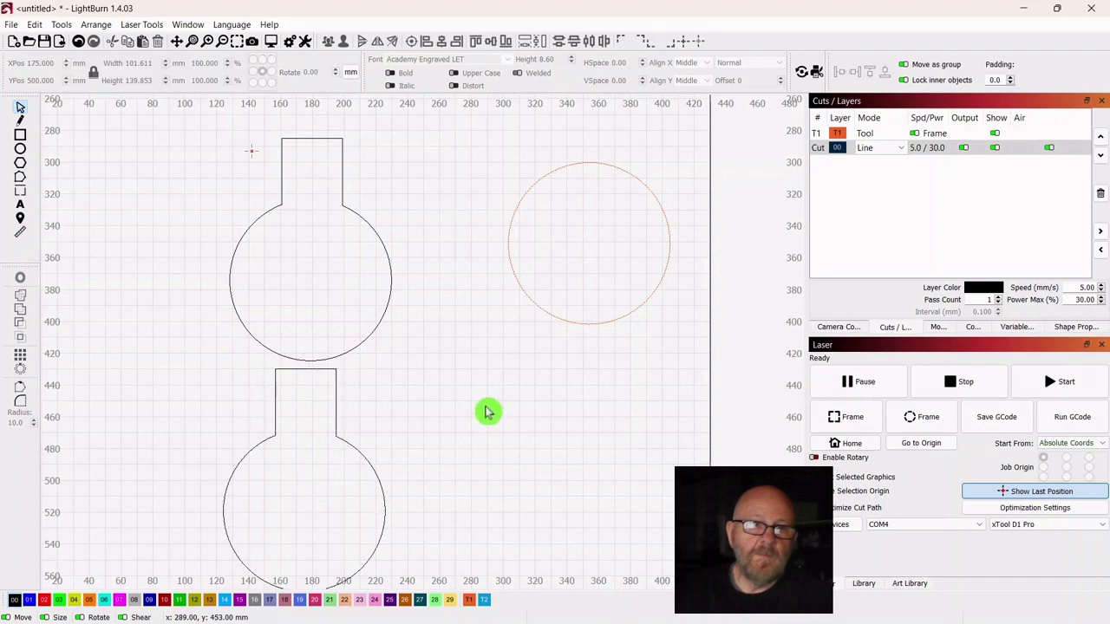
pyautogui.moveTo(480, 416)
pyautogui.mouseDown()
pyautogui.moveTo(482, 277)
pyautogui.moveTo(451, 399)
pyautogui.mouseUp()
# - Select both stacked keyhole outlines and run a laser Frame around them
pyautogui.scroll(-1, 451, 399)
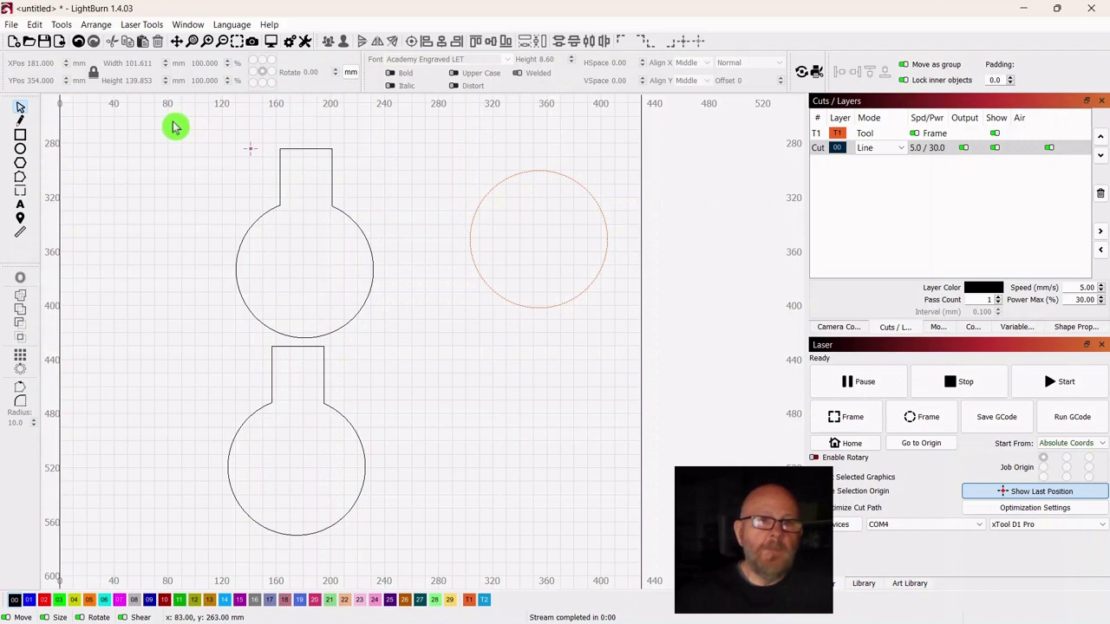
pyautogui.moveTo(172, 121); pyautogui.dragTo(434, 560)
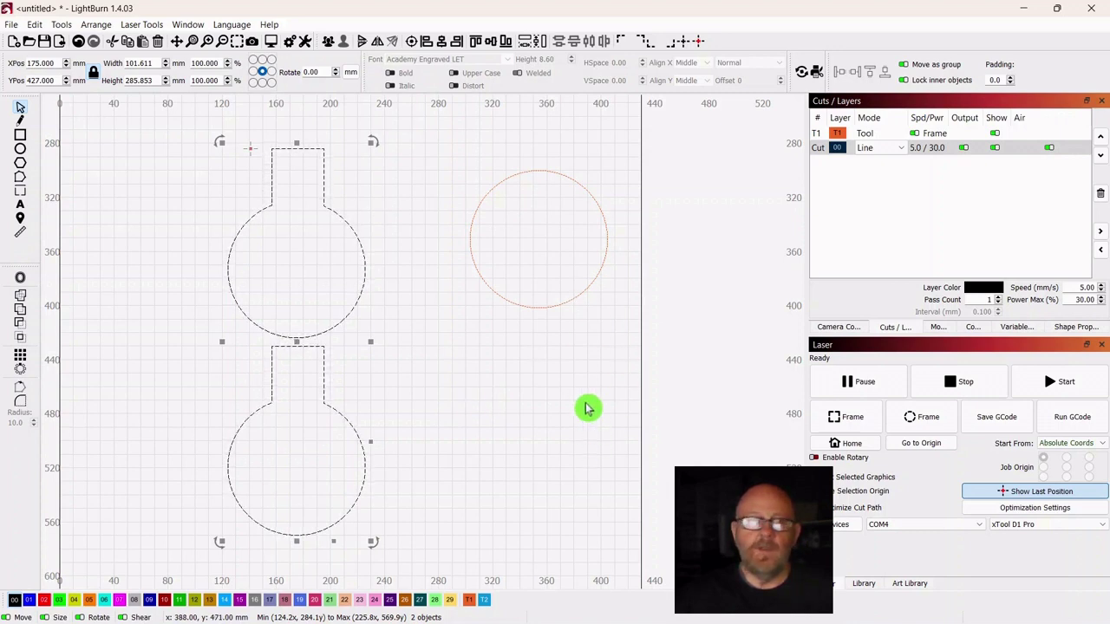
pyautogui.click(834, 416)
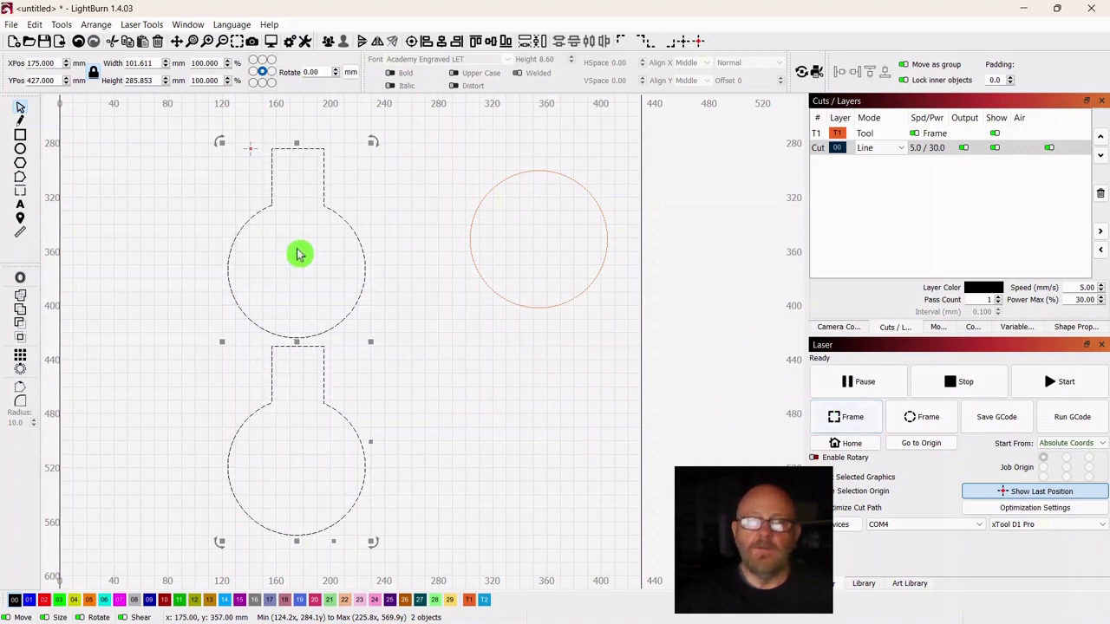
pyautogui.click(24, 224)
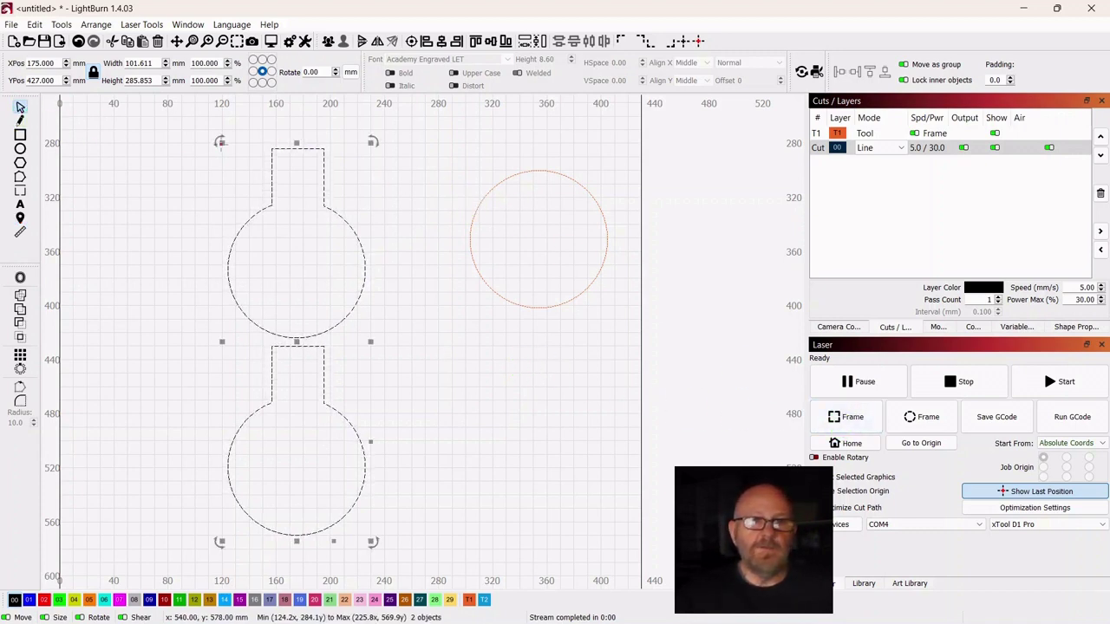
pyautogui.click(845, 420)
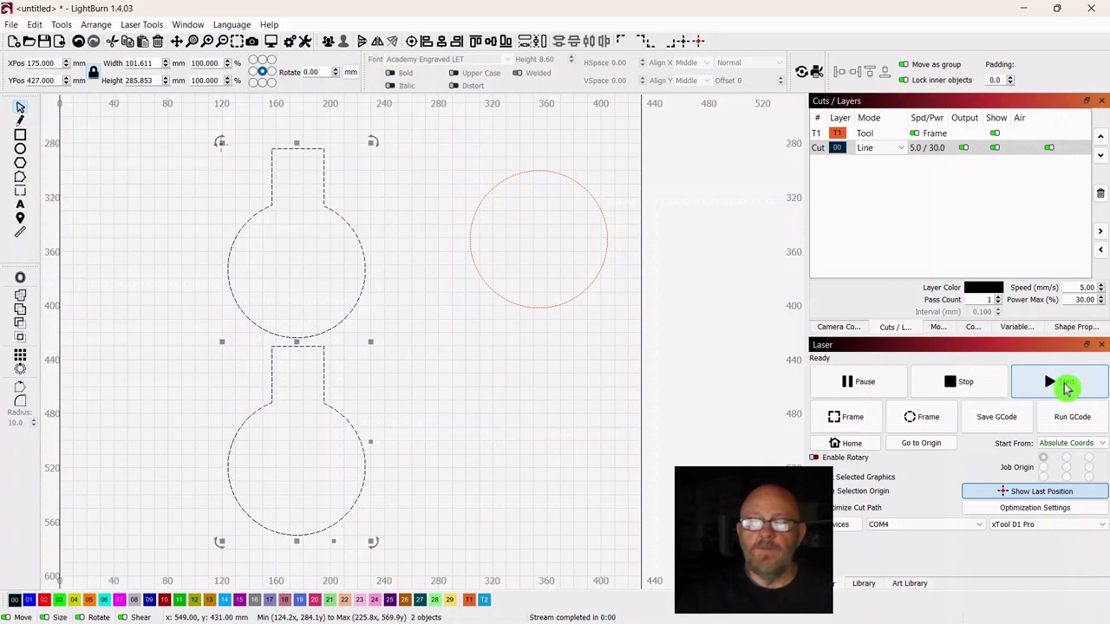
# - Start the laser job for both keyhole outlines and let it run until the machine is Ready
pyautogui.click(1064, 383)
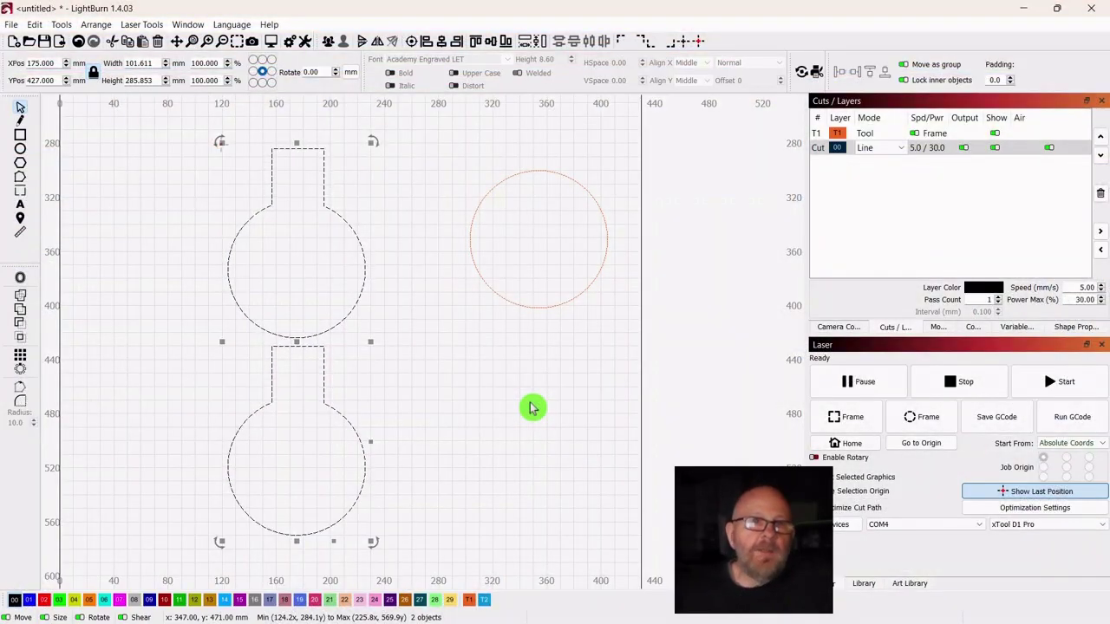
# - Move both keyhole outlines from the 00 Cut layer onto the orange T1 Tool layer
pyautogui.click(513, 379)
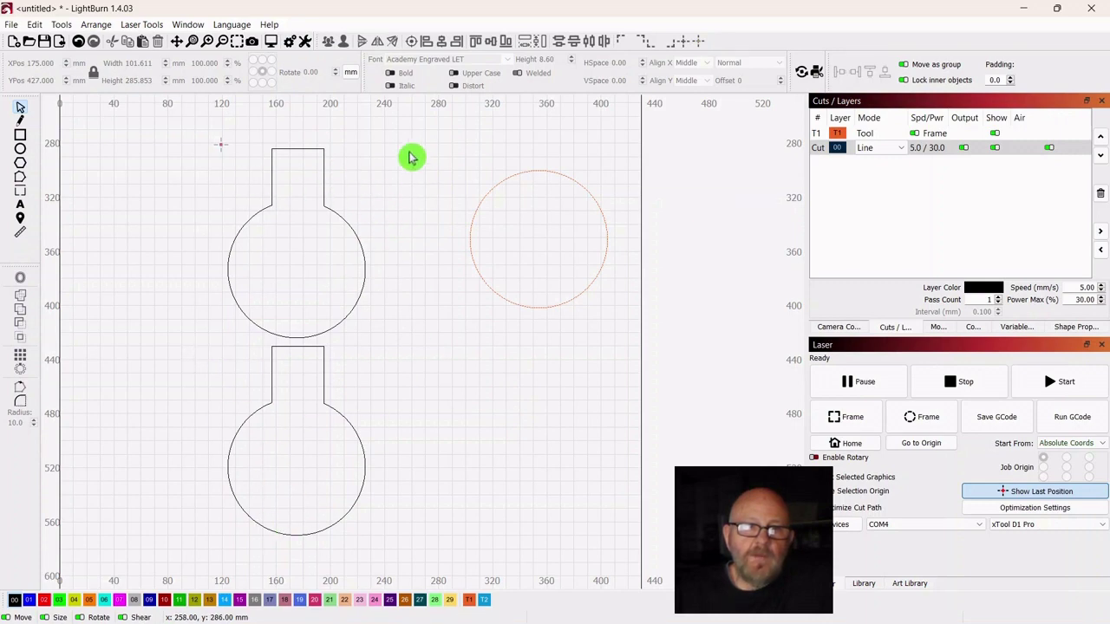
pyautogui.moveTo(418, 135); pyautogui.dragTo(181, 564)
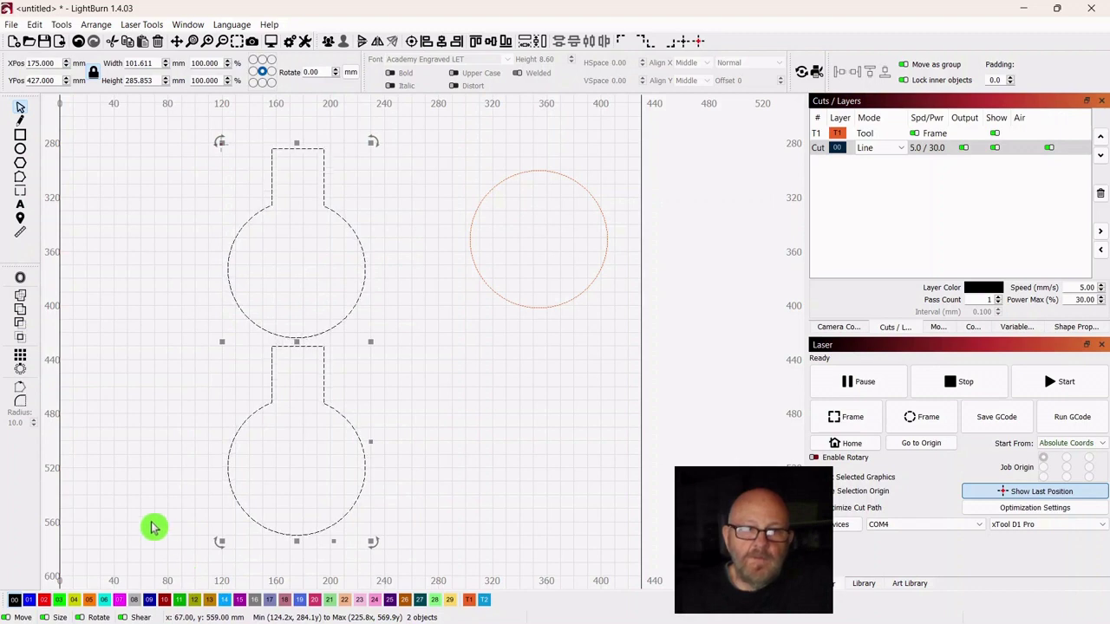
pyautogui.click(468, 600)
pyautogui.click(482, 391)
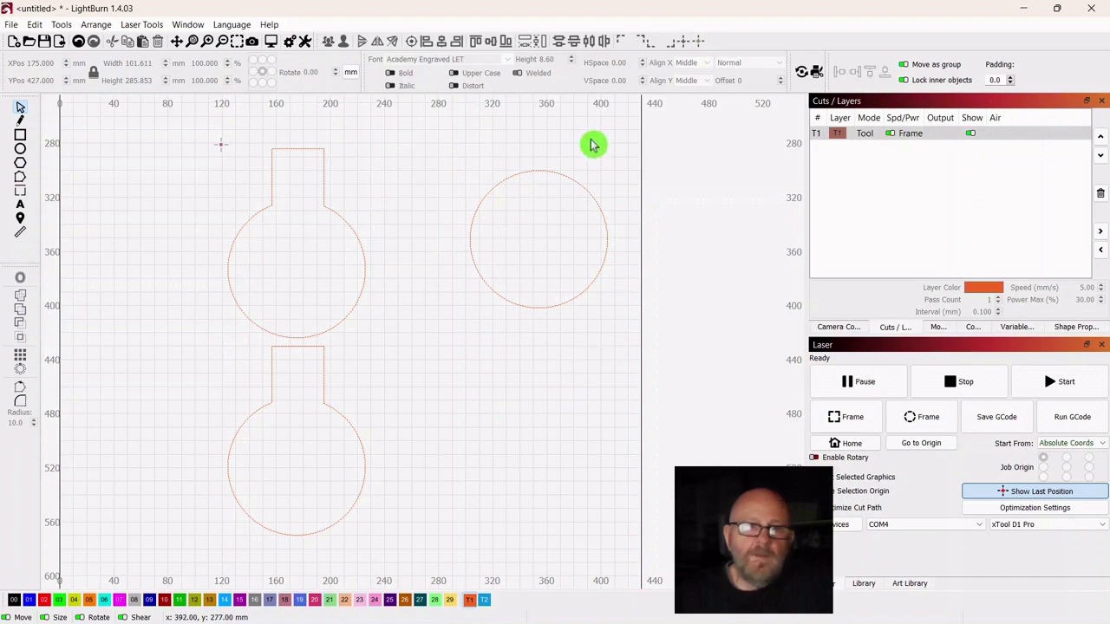
# - Move the right-hand 101.6 mm circle onto the upper keyhole's round end at X 175, Y 374 mm
pyautogui.moveTo(586, 146); pyautogui.dragTo(485, 342)
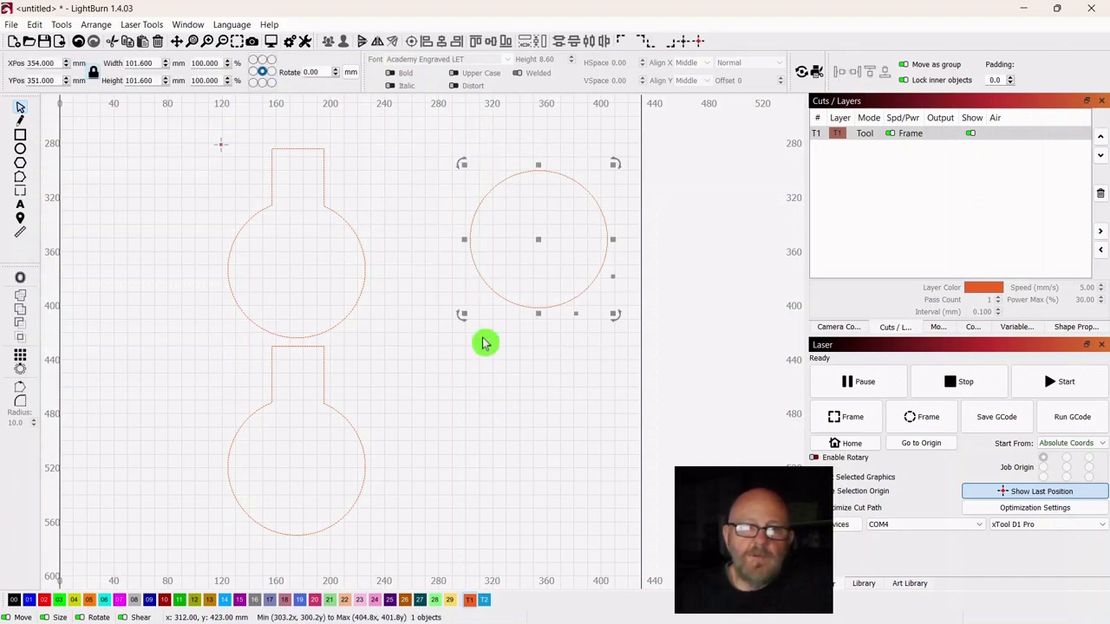
pyautogui.moveTo(538, 241); pyautogui.dragTo(297, 276)
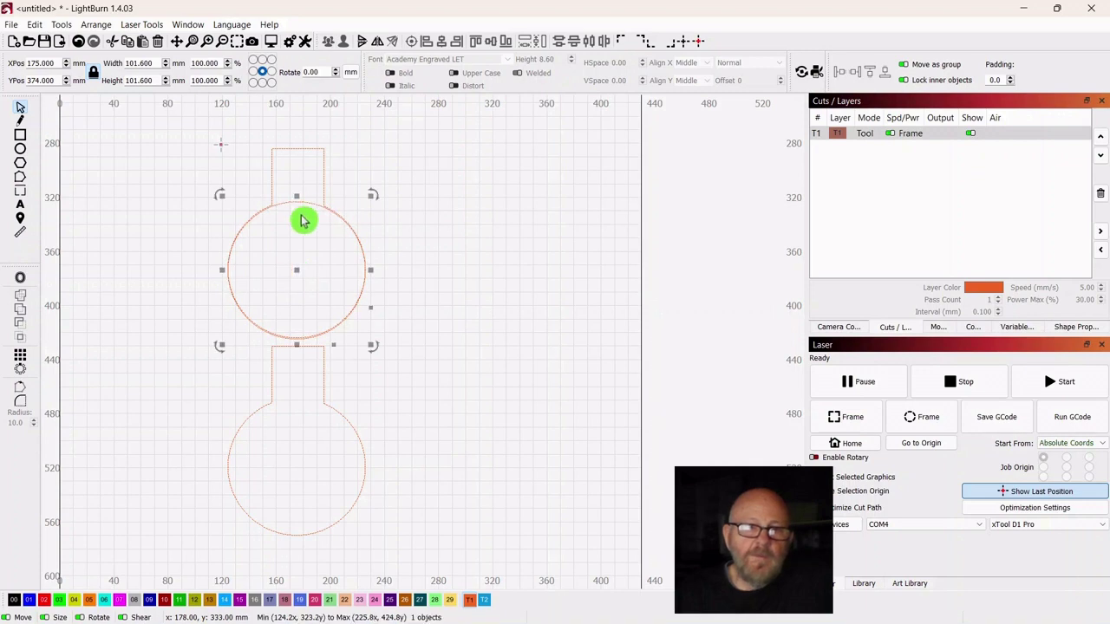
pyautogui.click(411, 153)
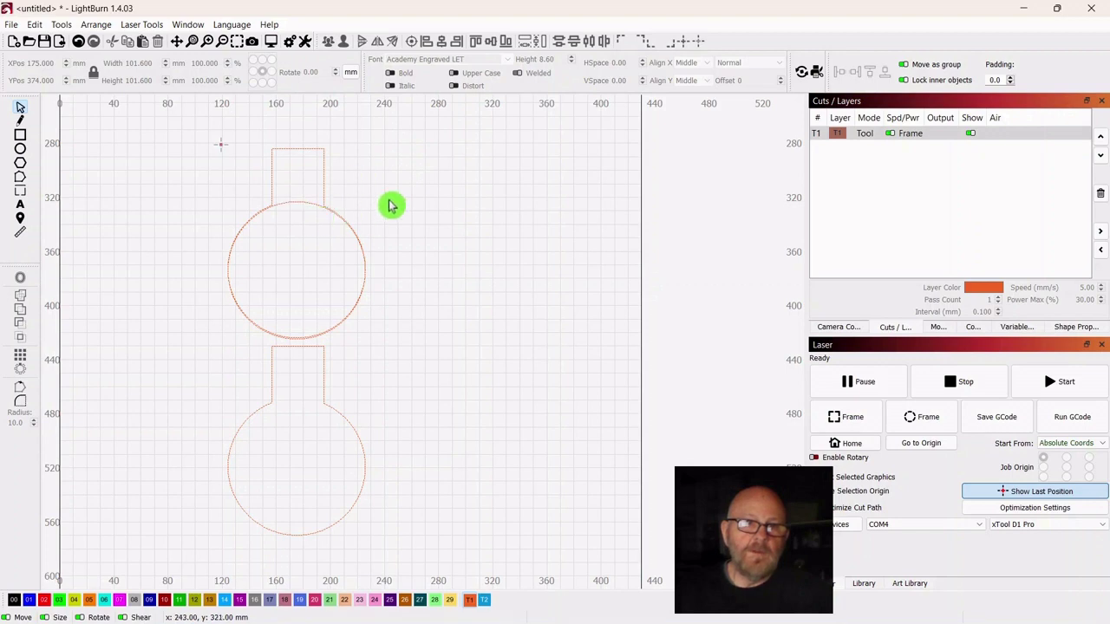
# - Vertically centre-align the circle with the upper keyhole outline, shifting it up to Y 354 mm
pyautogui.click(303, 204)
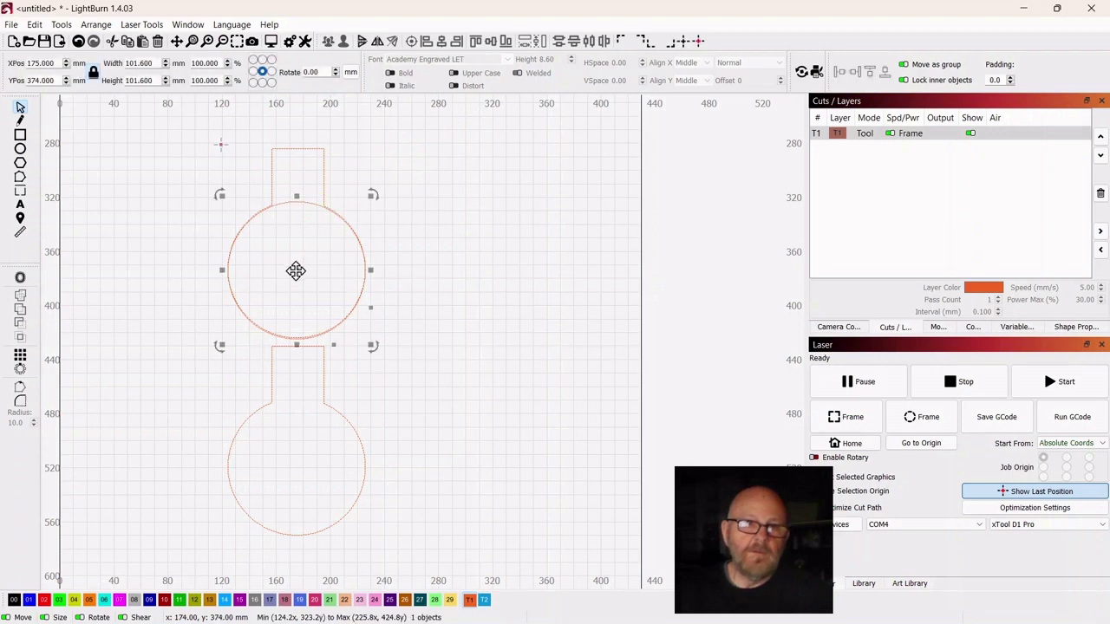
pyautogui.keyDown('shift'); pyautogui.click(323, 170); pyautogui.keyUp('shift')
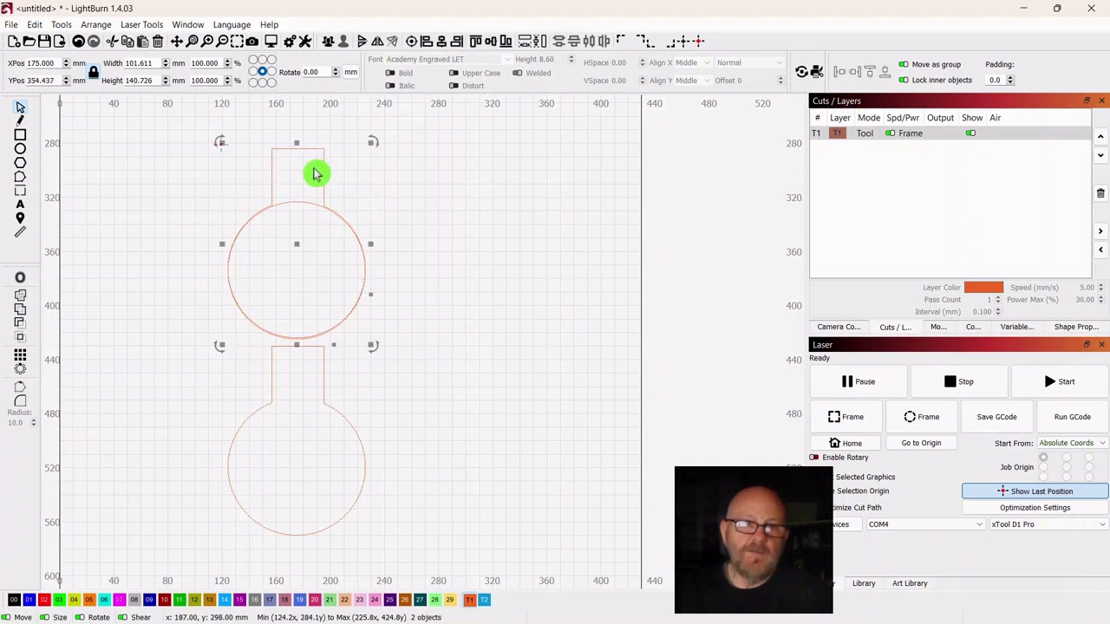
pyautogui.click(414, 43)
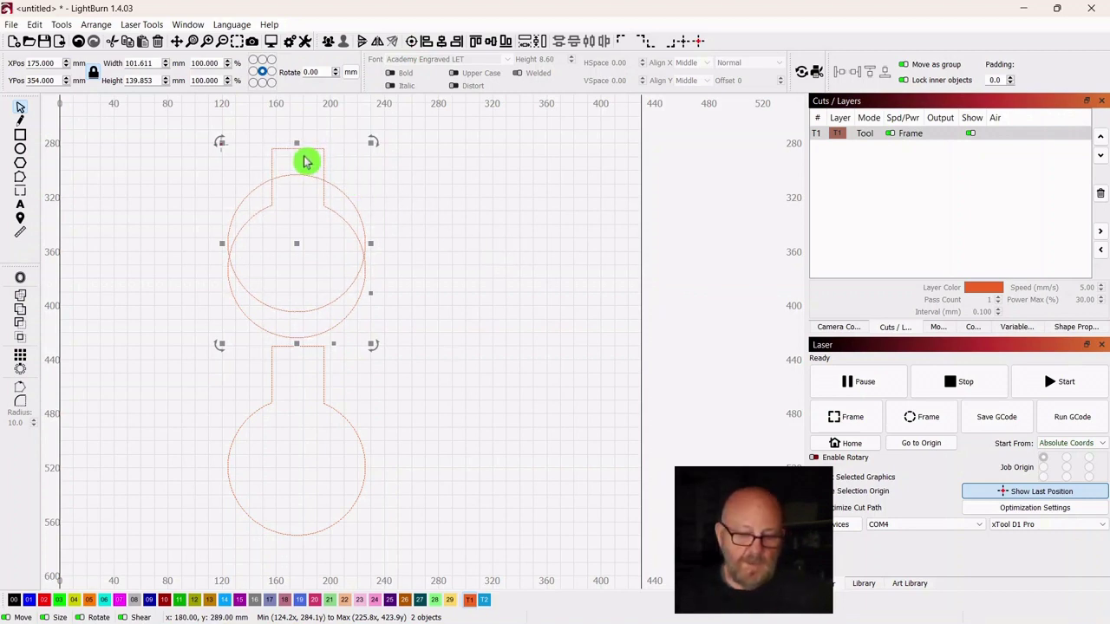
# - Return the circle over the upper keyhole's round end, nudging it to X 175, Y 373 mm
pyautogui.moveTo(306, 163); pyautogui.dragTo(307, 164)
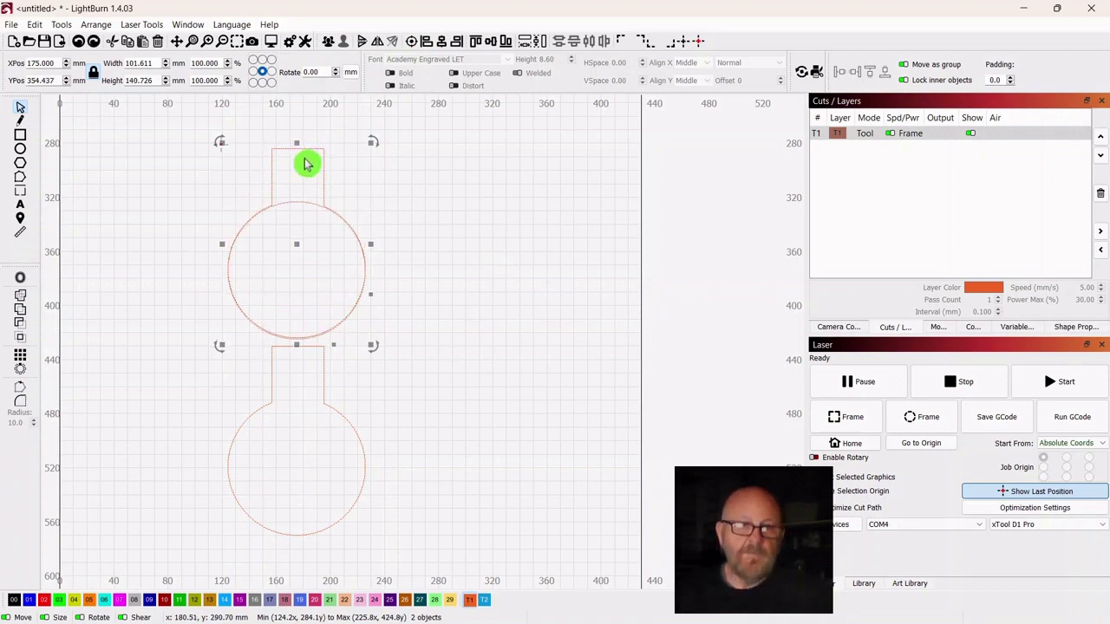
pyautogui.click(503, 232)
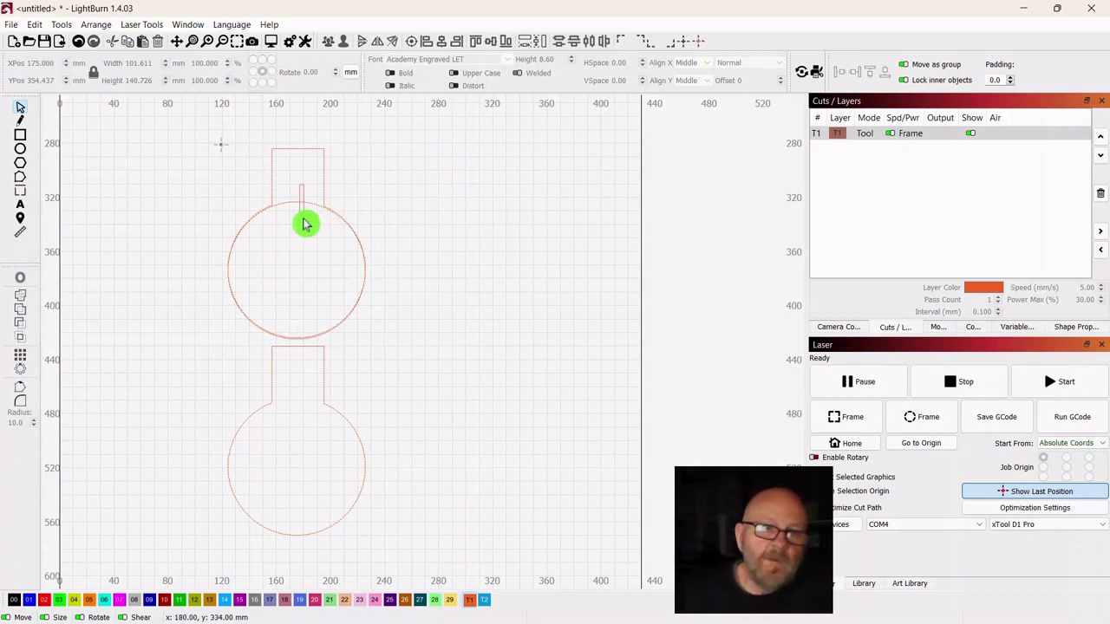
pyautogui.click(310, 272)
pyautogui.scroll(3, 304, 290)
pyautogui.scroll(1, 304, 289)
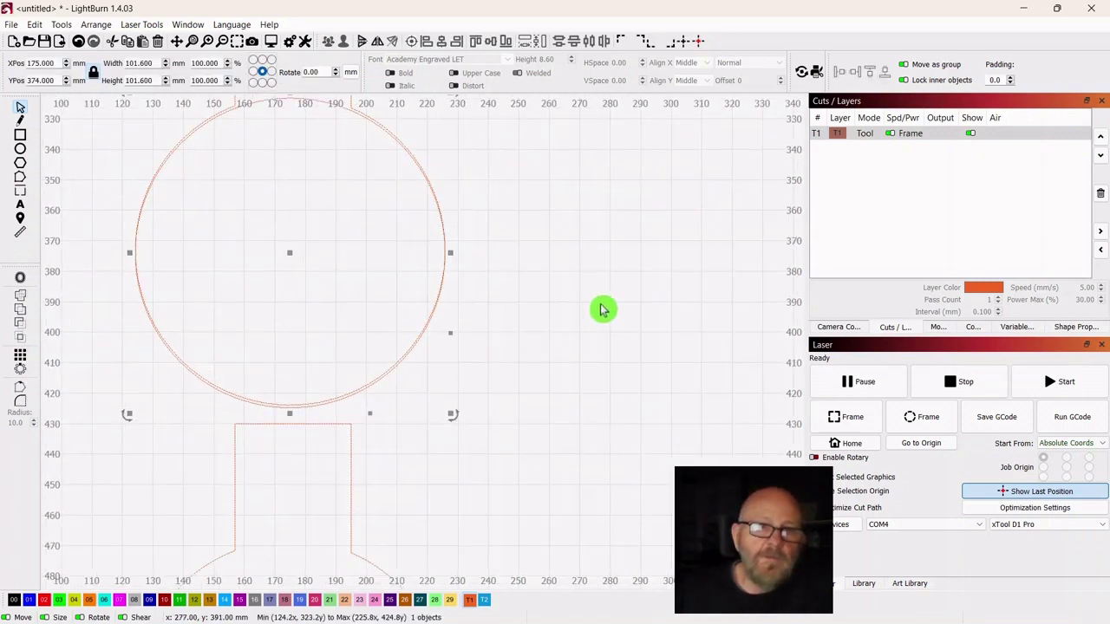
pyautogui.moveTo(602, 307); pyautogui.dragTo(715, 360)
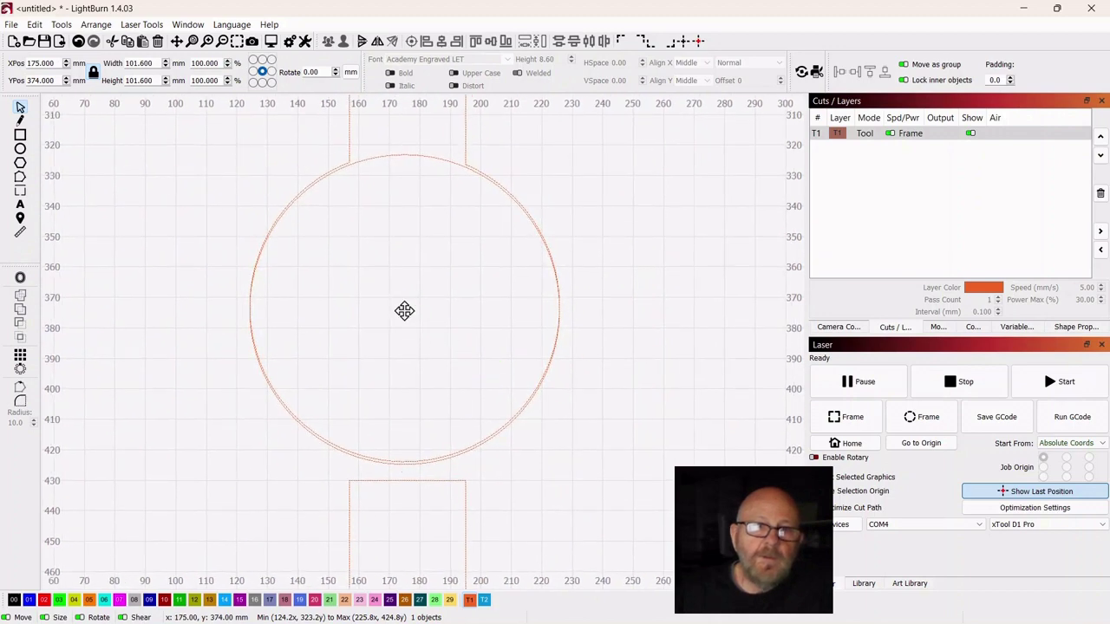
pyautogui.moveTo(404, 310); pyautogui.dragTo(406, 313)
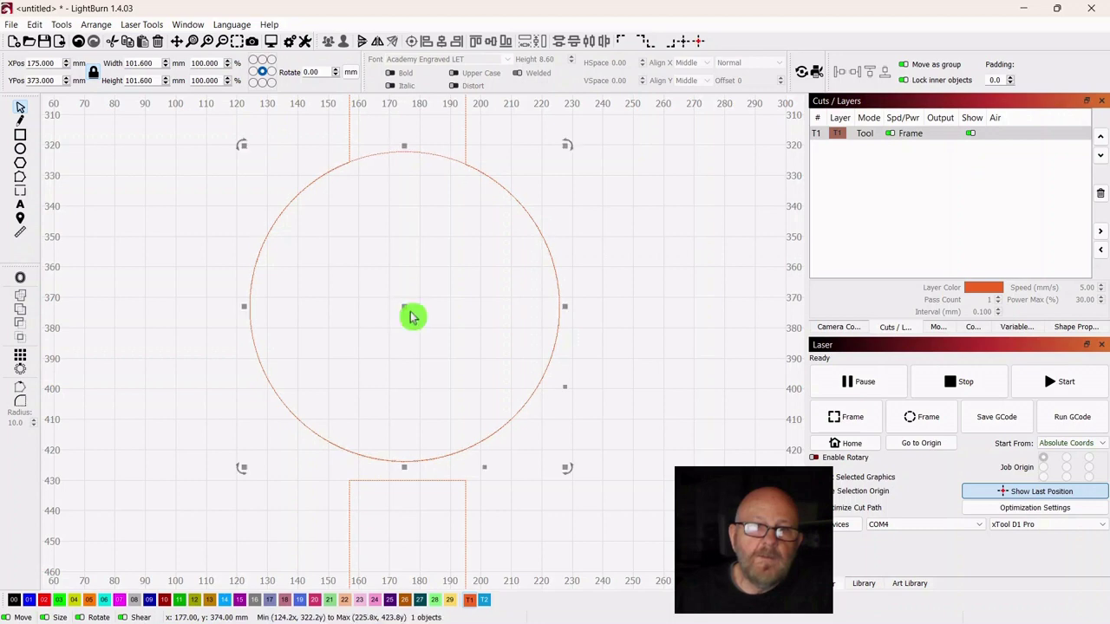
pyautogui.scroll(-3, 412, 317)
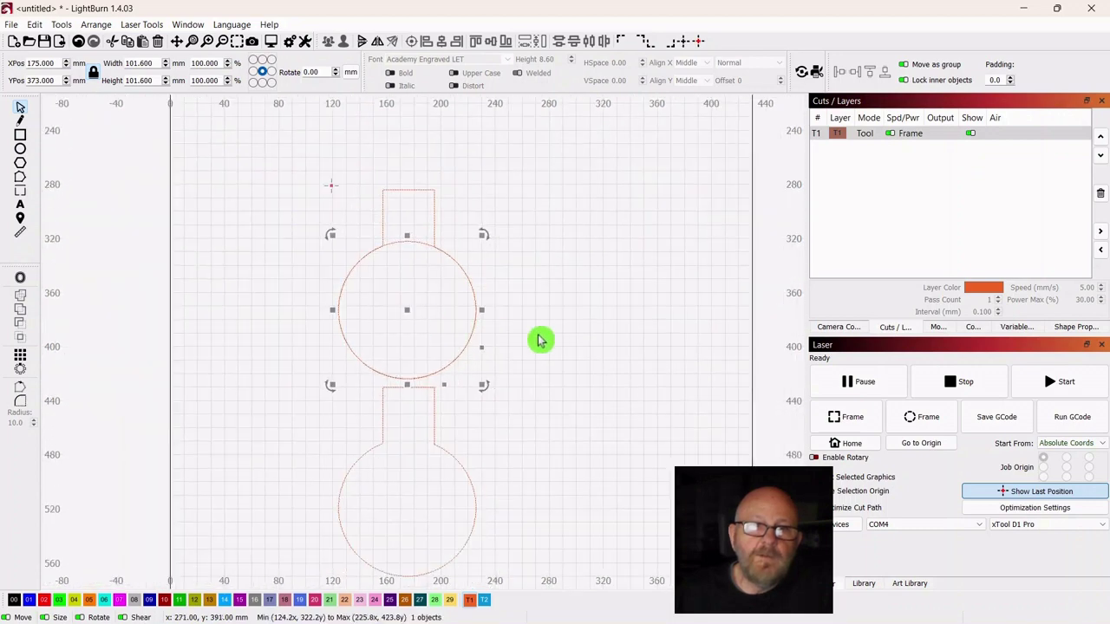
# - Duplicate the circle and drag the copy onto the lower keyhole's round end
pyautogui.rightClick(409, 309)
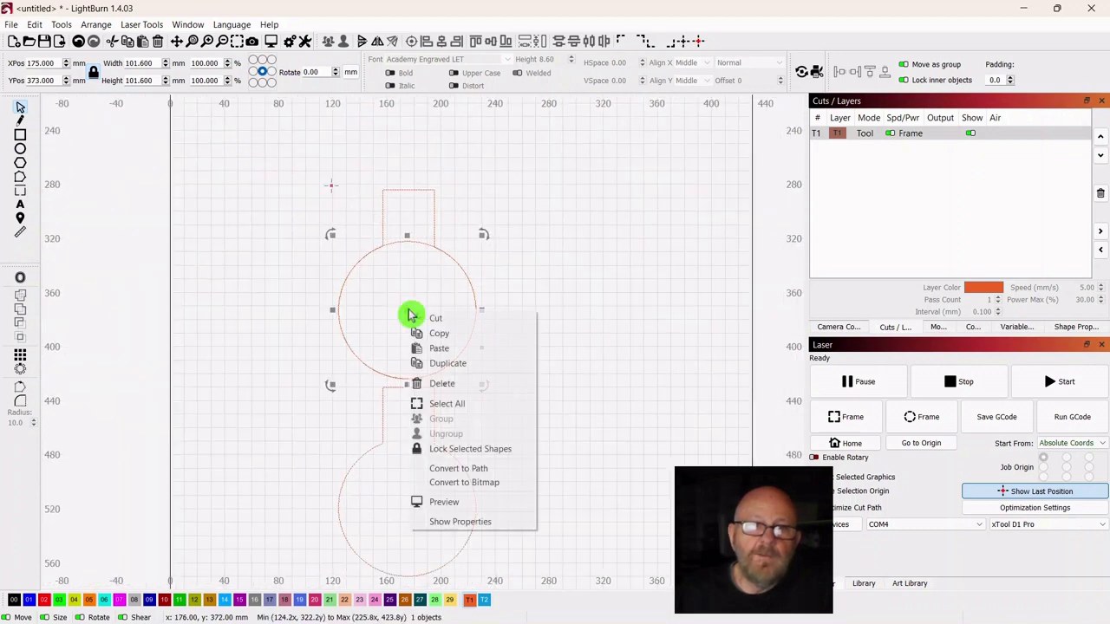
pyautogui.click(449, 365)
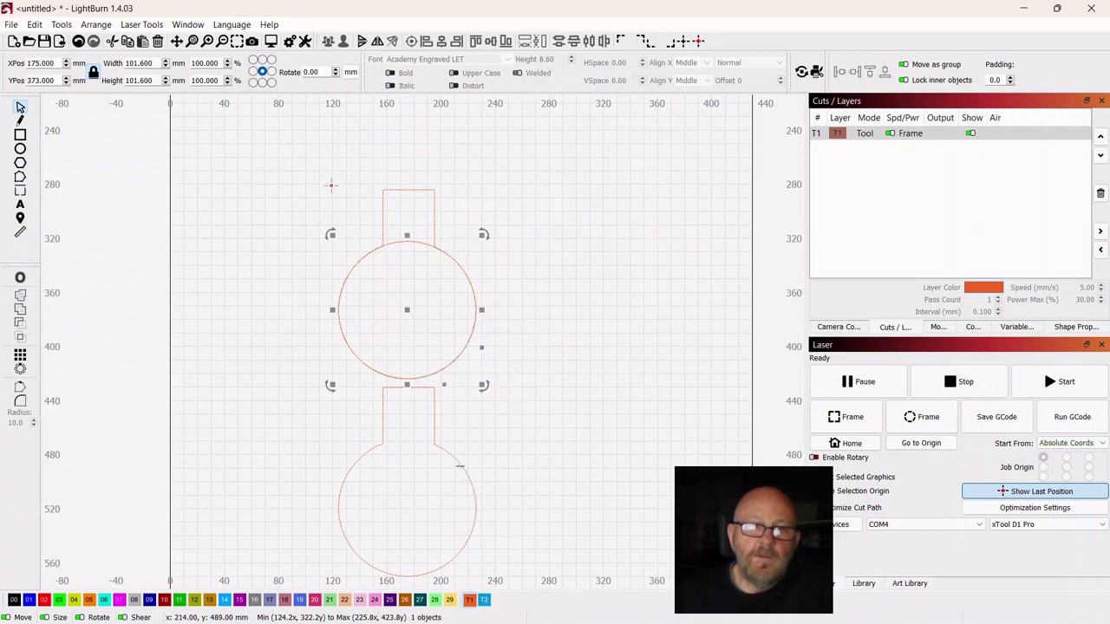
pyautogui.moveTo(406, 311); pyautogui.dragTo(408, 513)
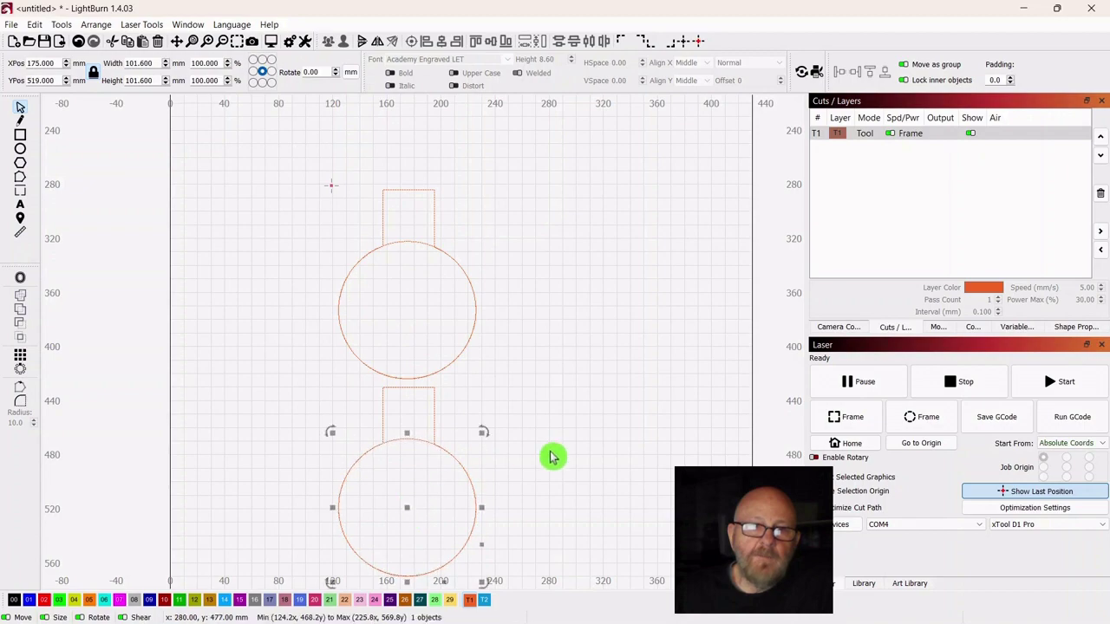
pyautogui.moveTo(553, 456); pyautogui.dragTo(580, 273)
pyautogui.scroll(4, 578, 274)
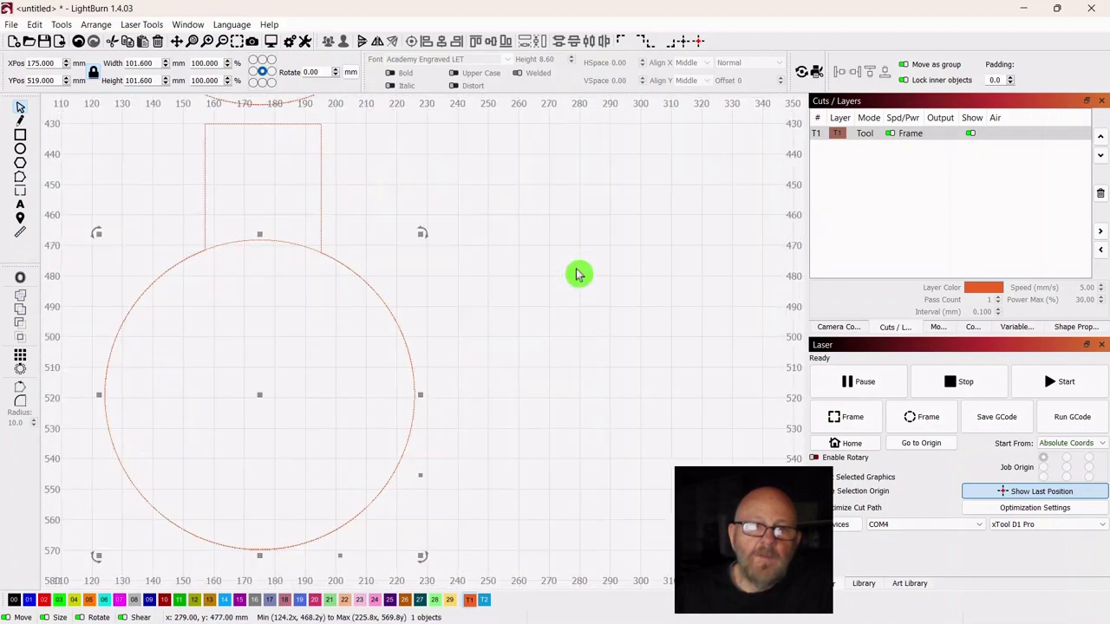
pyautogui.scroll(-3, 573, 274)
pyautogui.scroll(2, 565, 276)
pyautogui.scroll(-3, 563, 277)
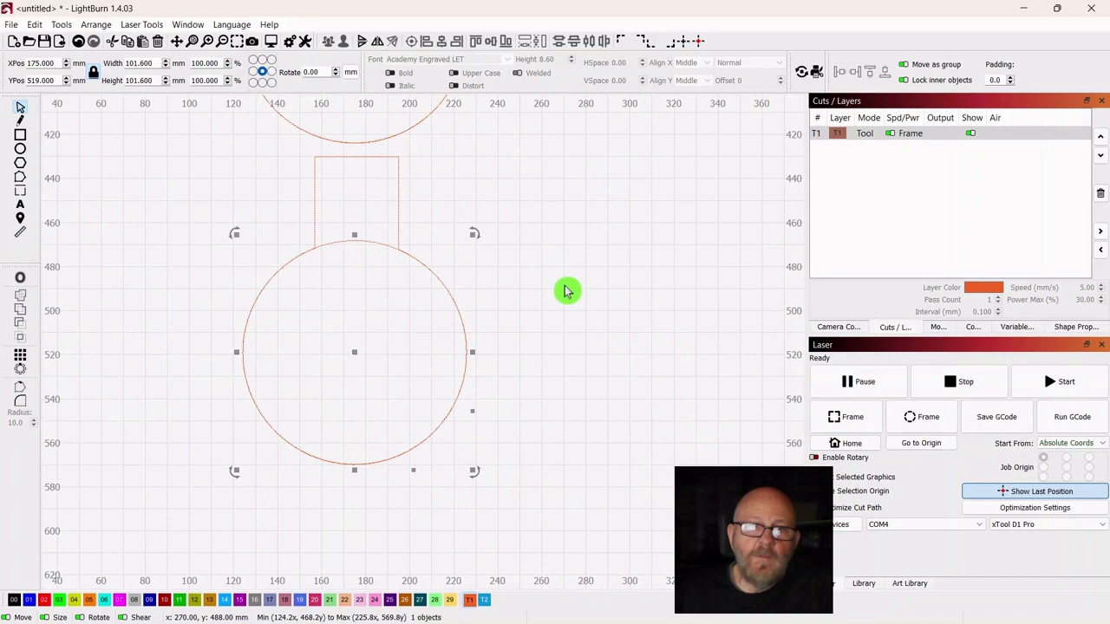
# - Check the copy sits over the lower round end at X 175, Y 519 mm, then deselect
pyautogui.moveTo(581, 287); pyautogui.dragTo(614, 308)
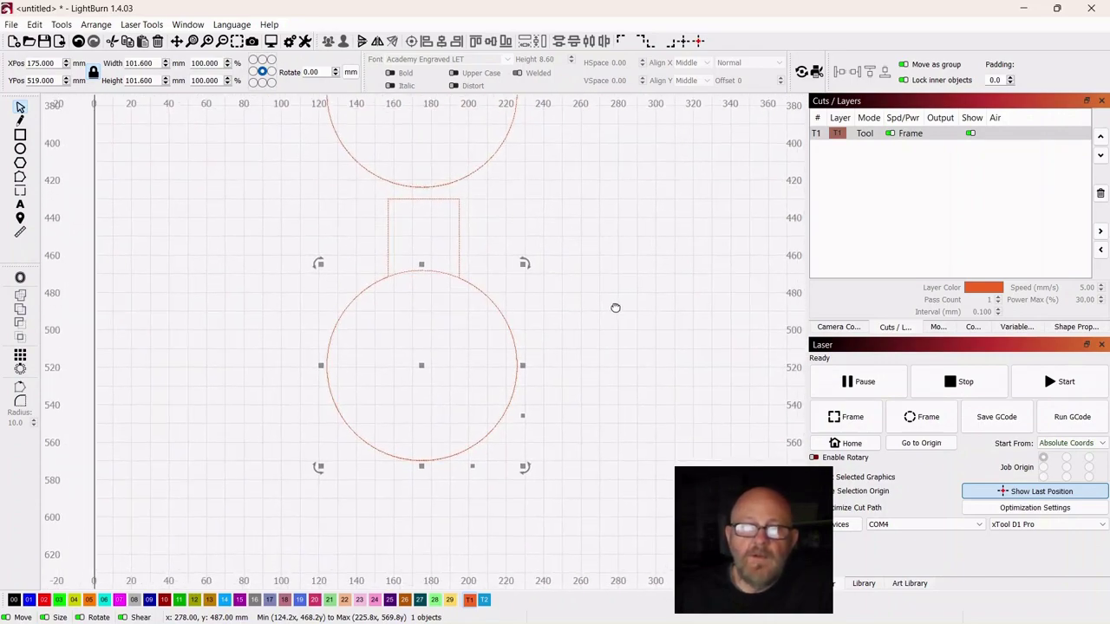
pyautogui.scroll(4, 611, 316)
pyautogui.moveTo(584, 446); pyautogui.dragTo(607, 388)
pyautogui.scroll(-2, 719, 373)
pyautogui.scroll(-1, 719, 372)
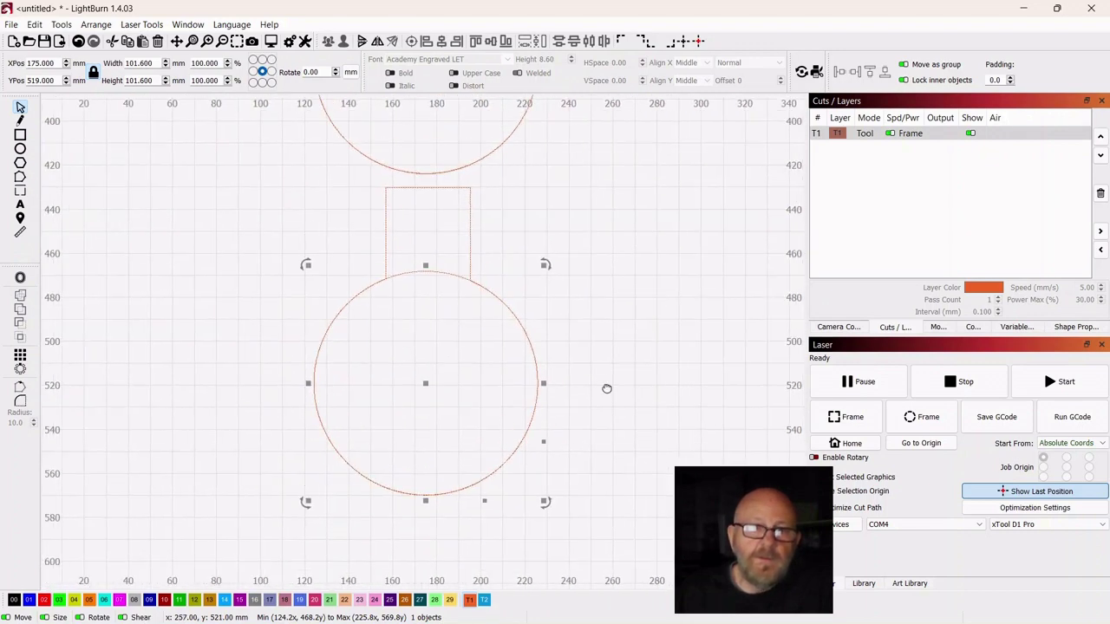
pyautogui.click(590, 202)
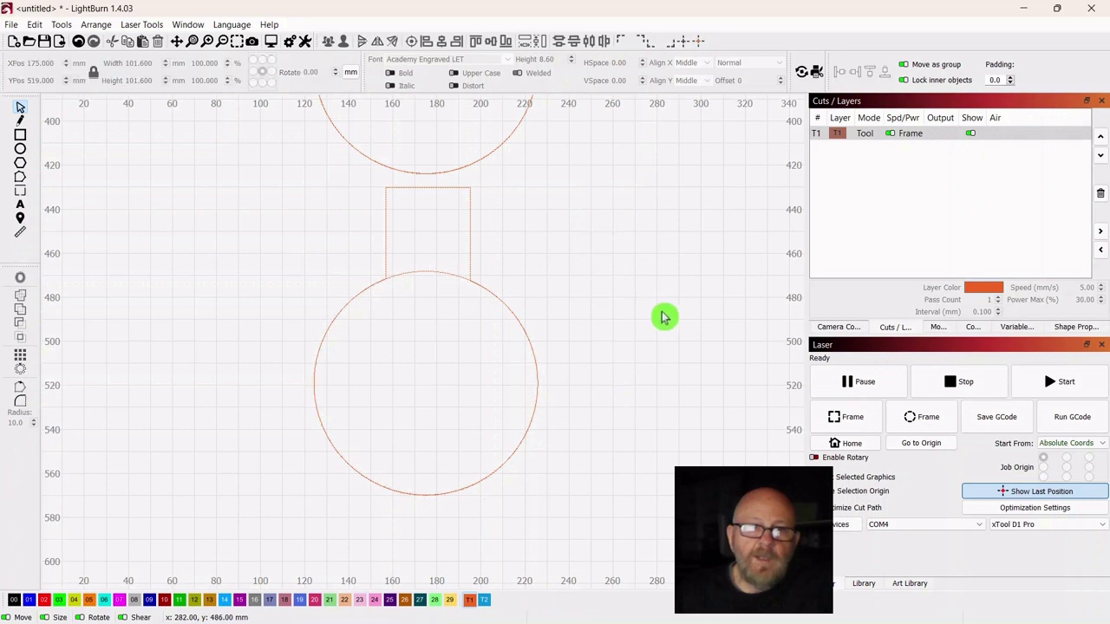
pyautogui.scroll(-2, 656, 312)
pyautogui.moveTo(656, 312); pyautogui.dragTo(607, 399)
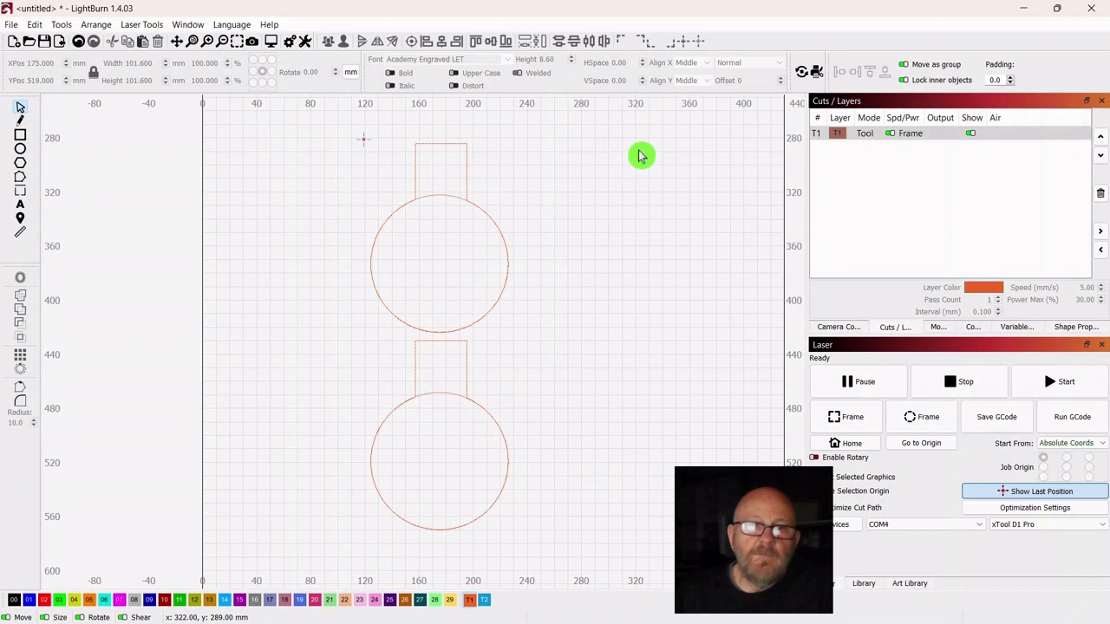
# - Group both keyhole outlines and their circles into one 101.6 × 285.9 mm template object
pyautogui.moveTo(604, 155); pyautogui.dragTo(314, 553)
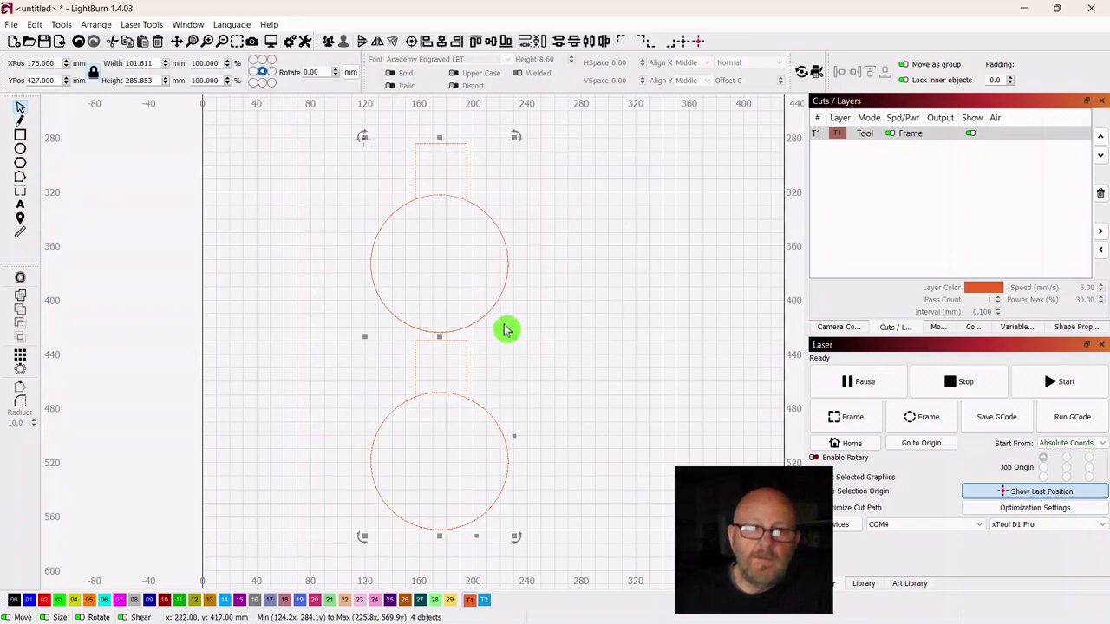
pyautogui.rightClick(438, 336)
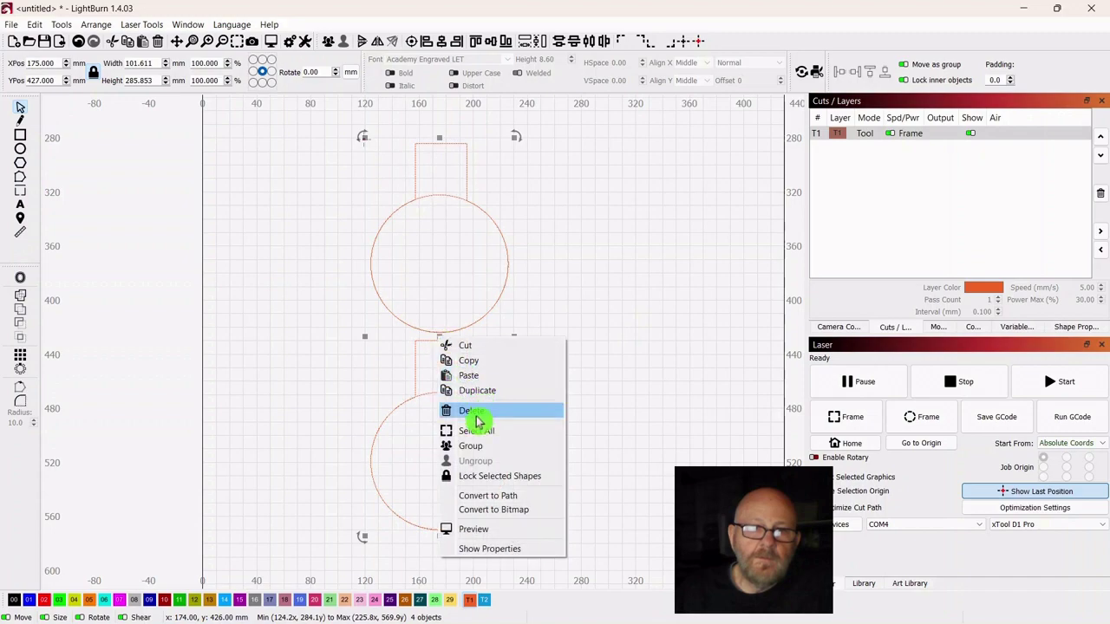
pyautogui.click(465, 446)
pyautogui.click(625, 330)
pyautogui.scroll(3, 624, 336)
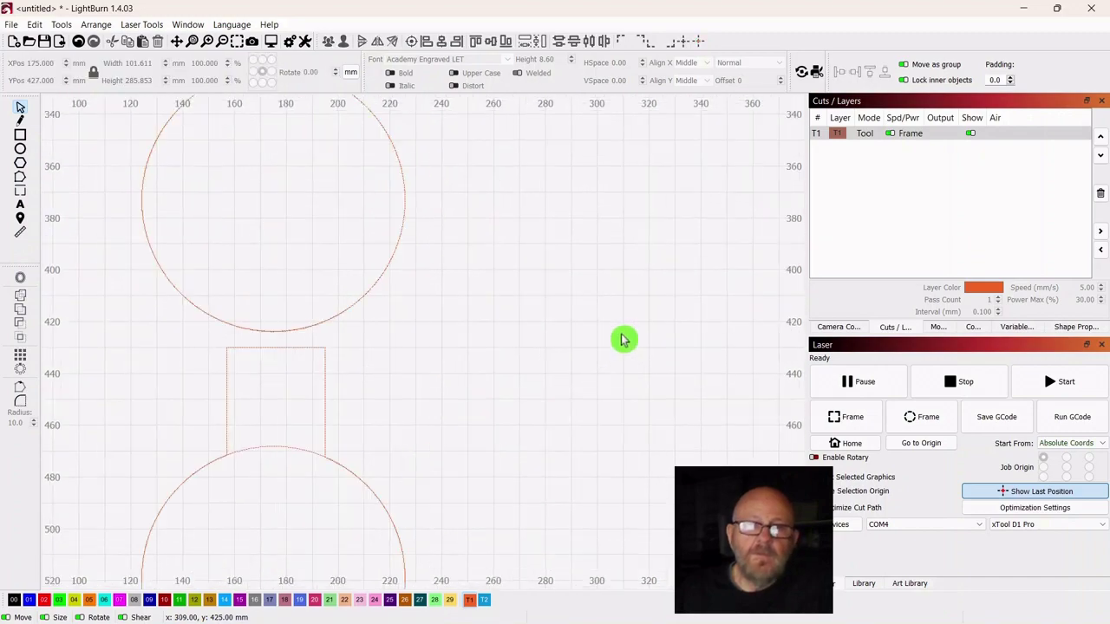
pyautogui.scroll(-5, 624, 336)
pyautogui.moveTo(641, 411); pyautogui.dragTo(590, 327)
pyautogui.scroll(4, 593, 336)
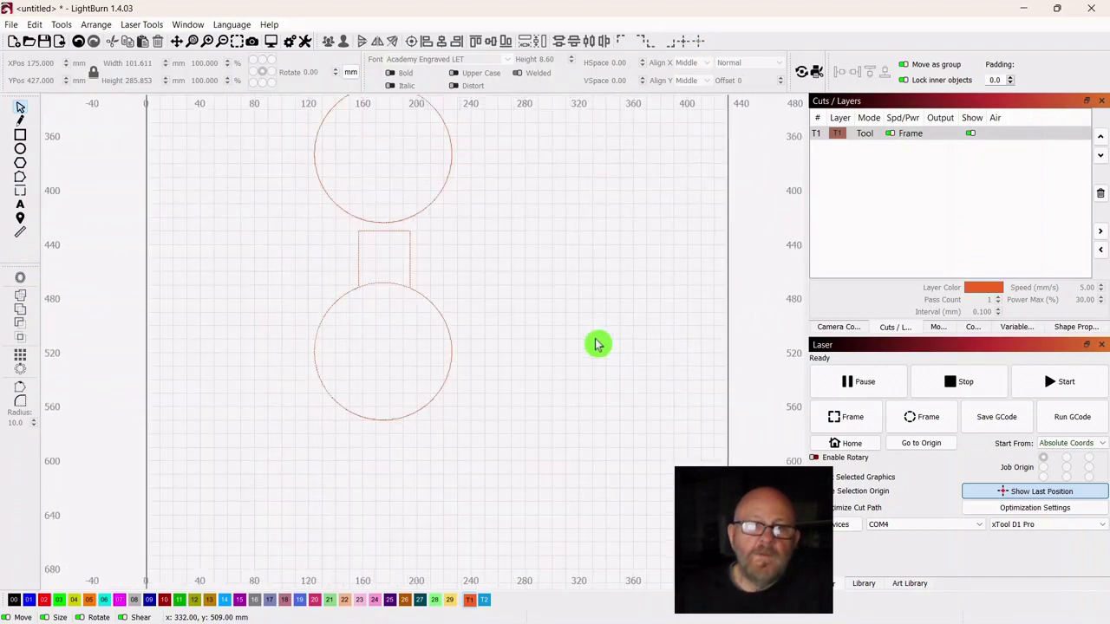
pyautogui.moveTo(515, 223); pyautogui.dragTo(564, 352)
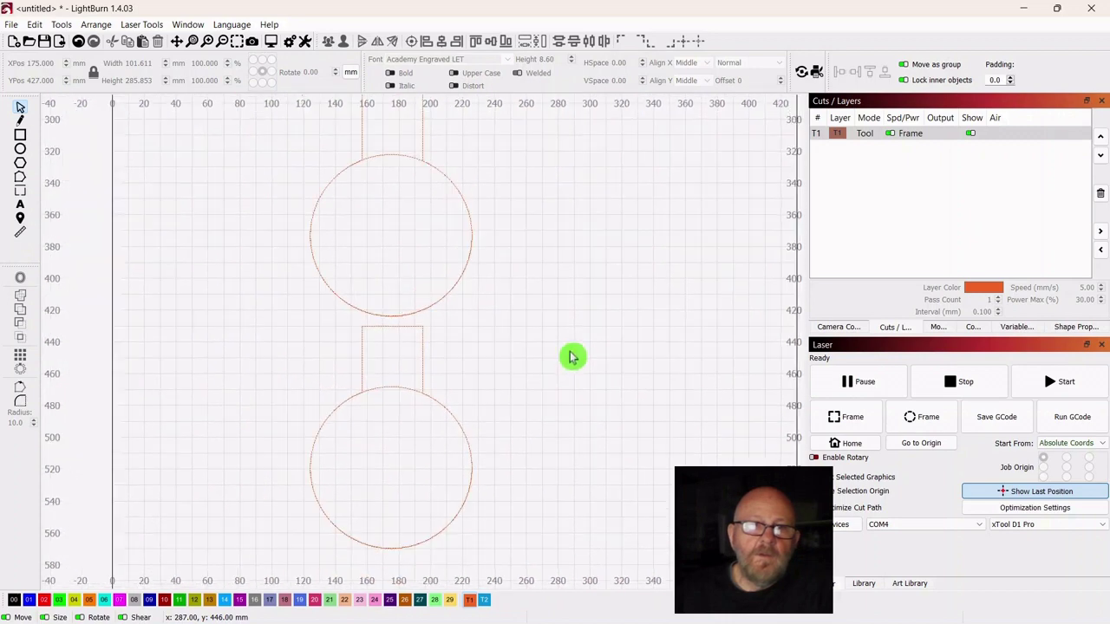
pyautogui.scroll(-1, 568, 355)
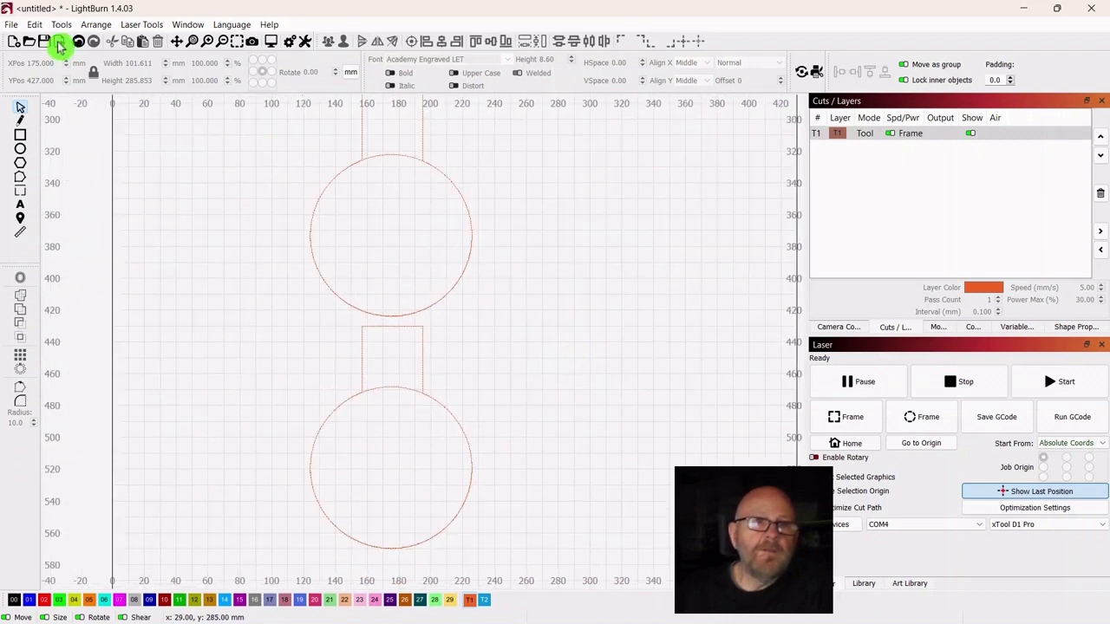
# - Import turkey1.svg onto the canvas on a new 00 Cut layer
pyautogui.click(60, 46)
pyautogui.click(218, 135)
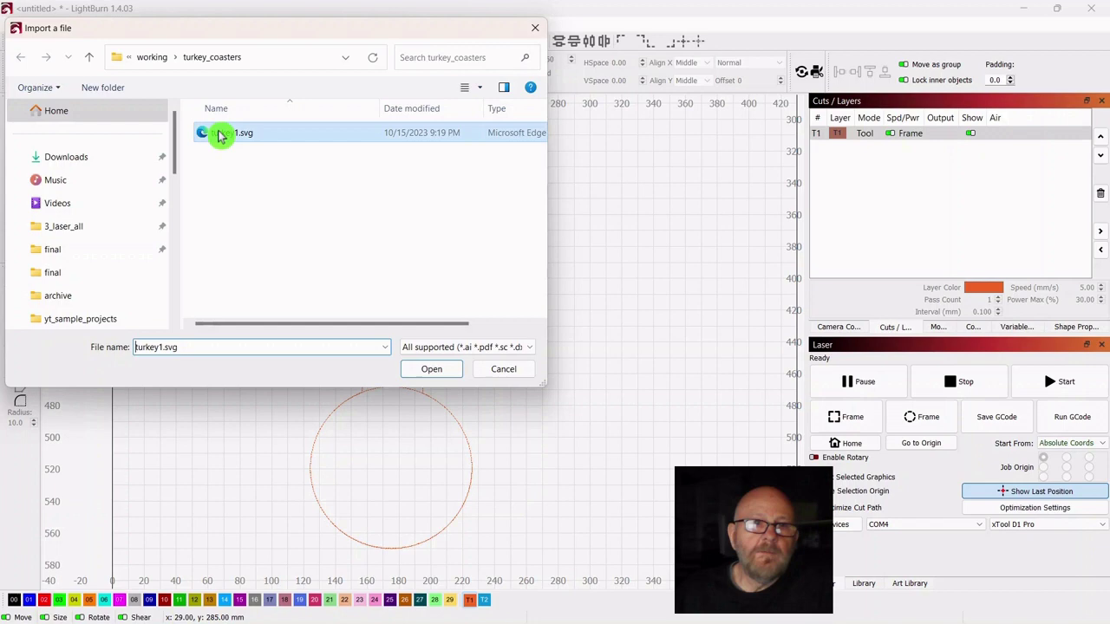
pyautogui.doubleClick(219, 135)
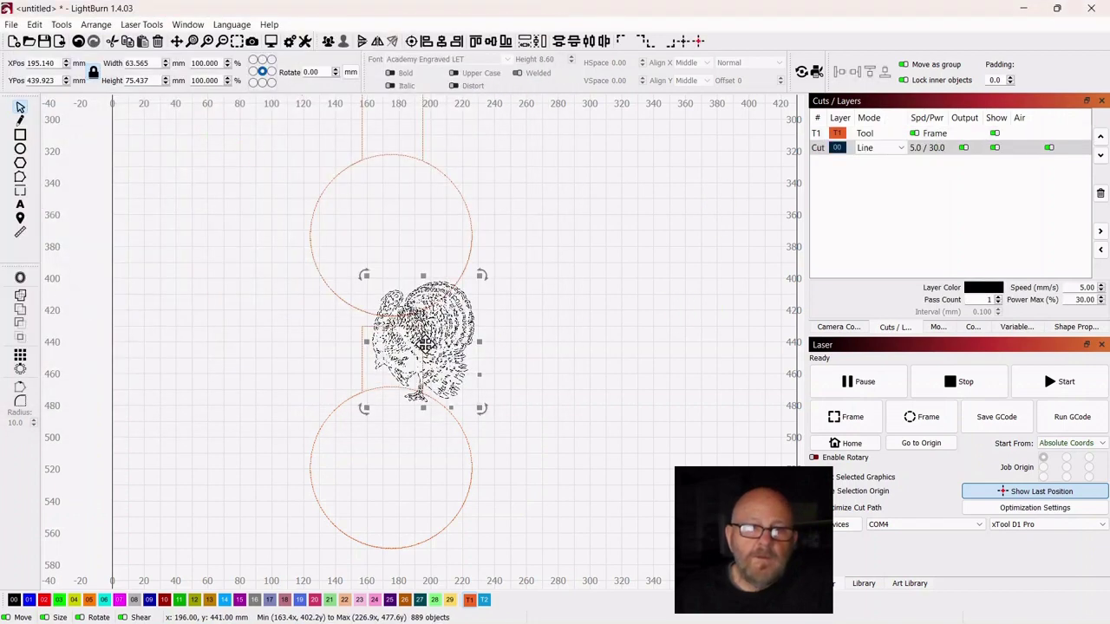
# - Position the 40.7 × 48.3 mm turkey in the centre of the upper circle
pyautogui.moveTo(423, 344); pyautogui.dragTo(420, 308)
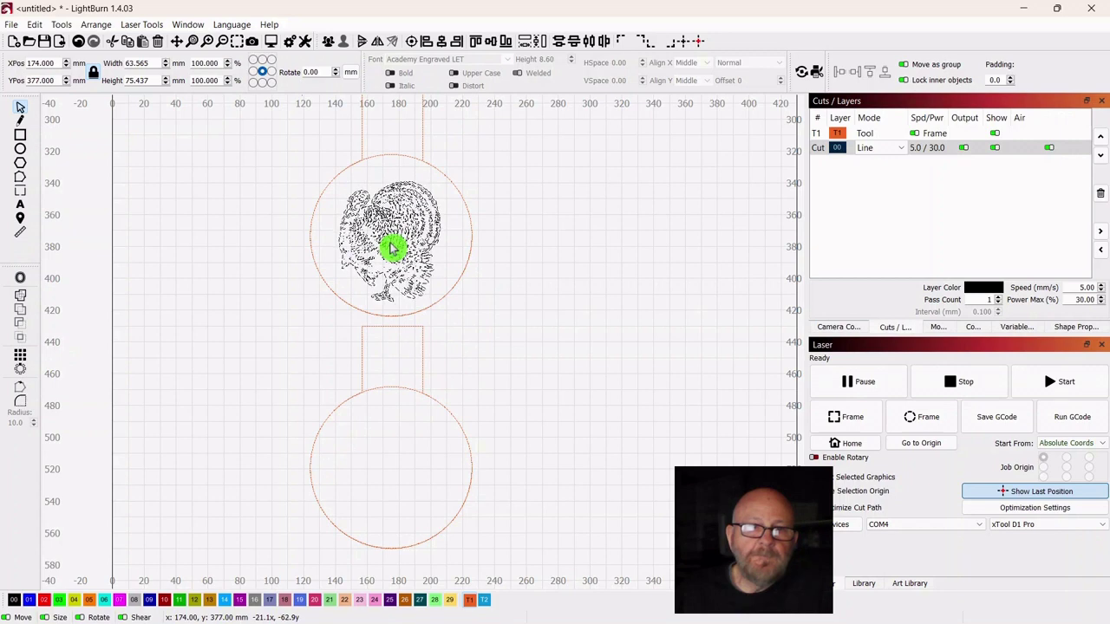
pyautogui.moveTo(391, 249); pyautogui.dragTo(392, 249)
pyautogui.moveTo(539, 321); pyautogui.dragTo(557, 355)
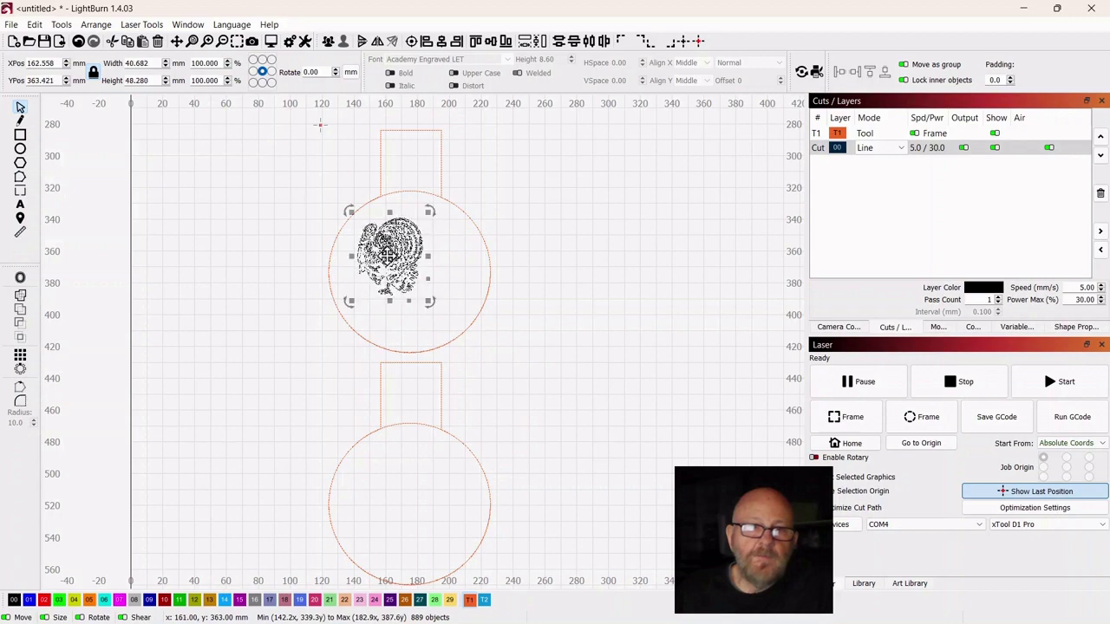
pyautogui.moveTo(389, 264); pyautogui.dragTo(401, 271)
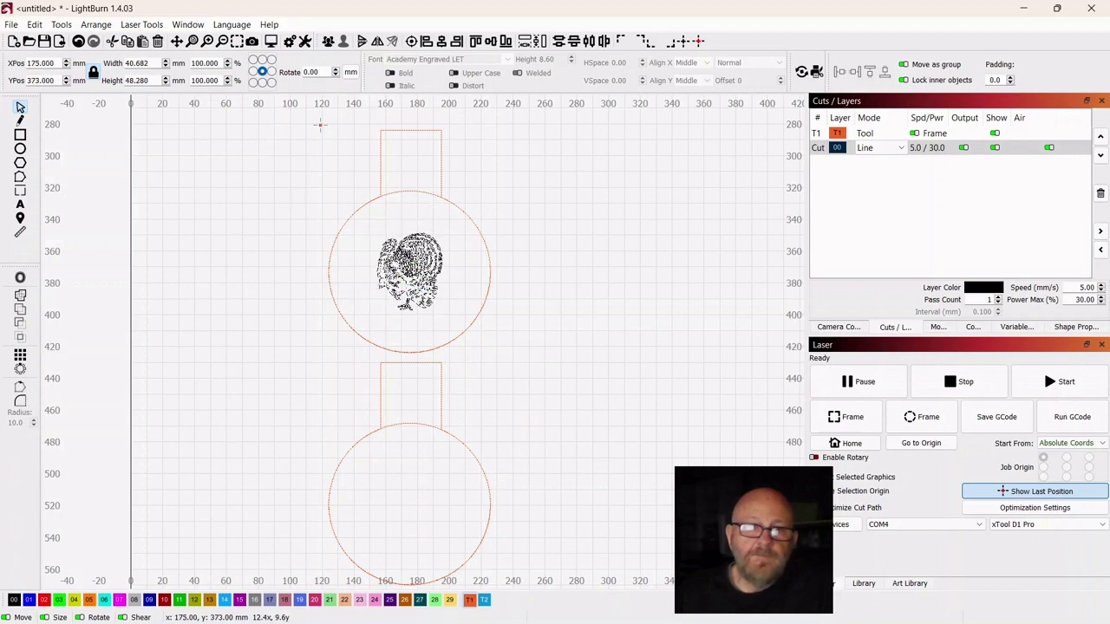
pyautogui.scroll(3, 569, 355)
pyautogui.moveTo(586, 329); pyautogui.dragTo(717, 414)
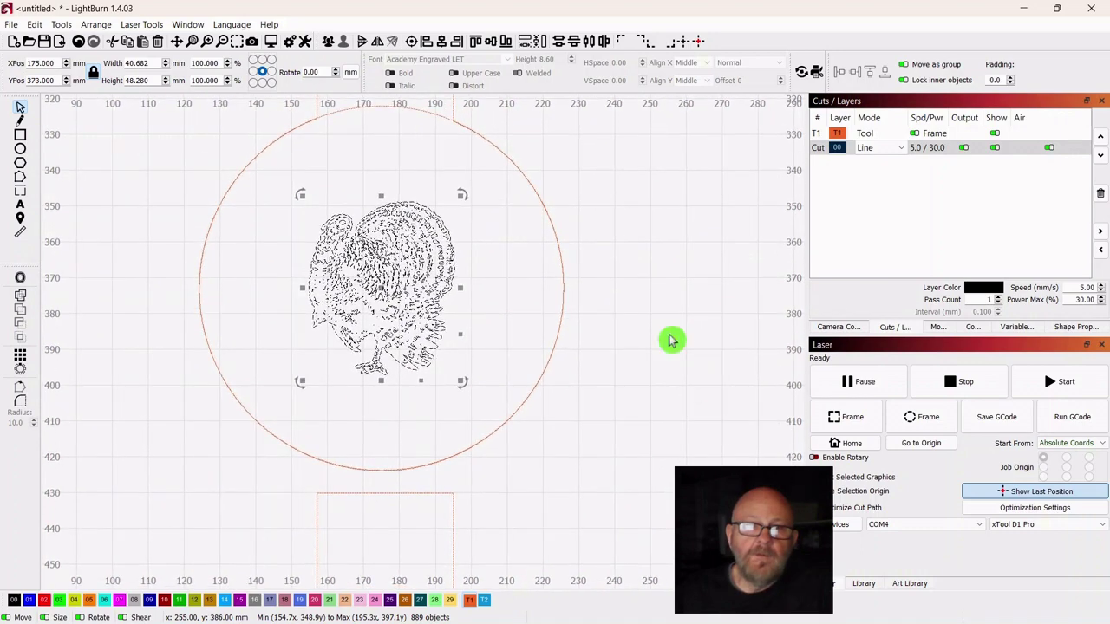
pyautogui.scroll(-2, 672, 339)
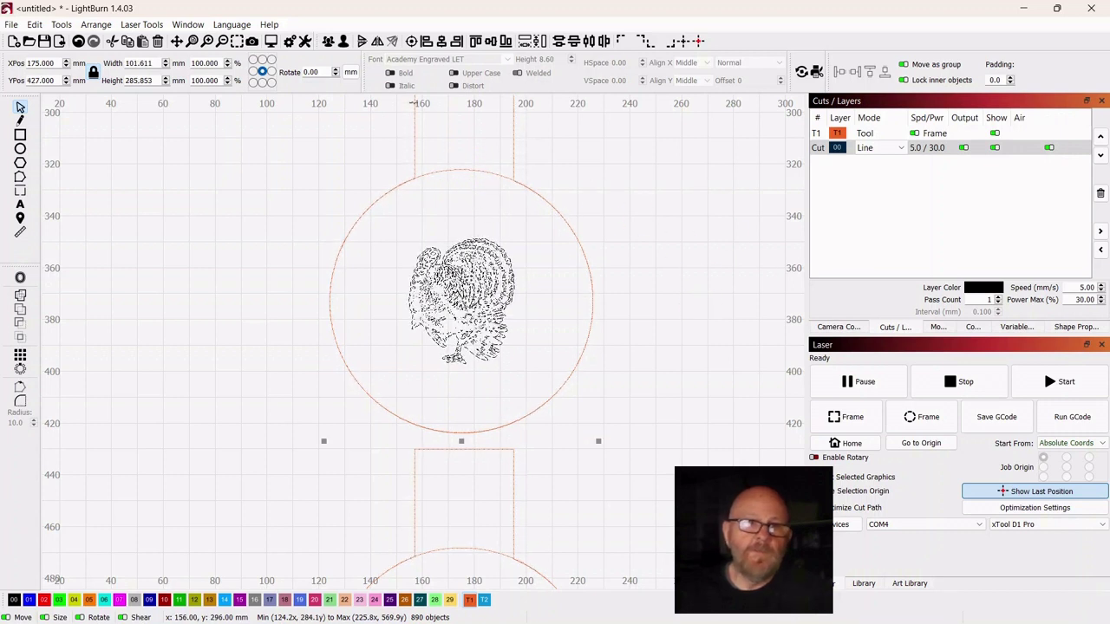
pyautogui.click(414, 43)
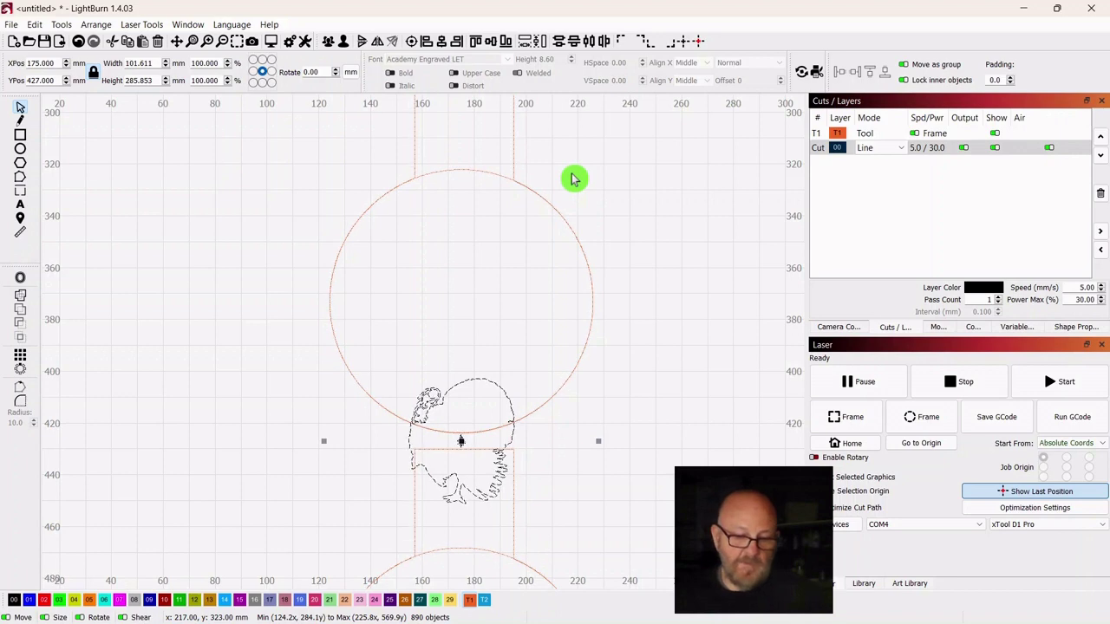
pyautogui.press('c')
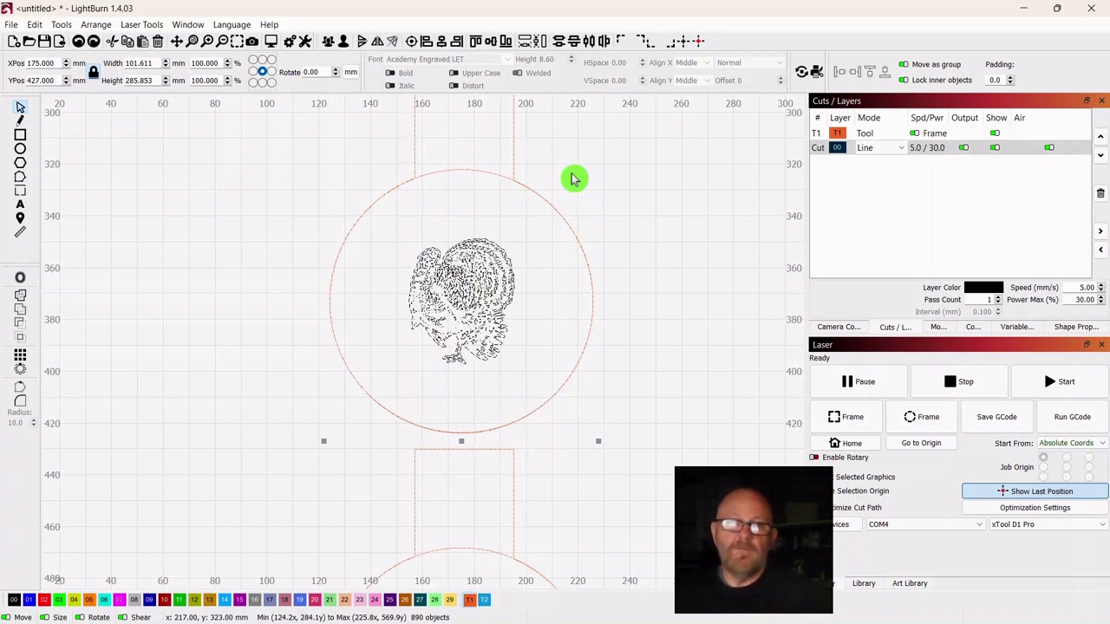
pyautogui.click(651, 248)
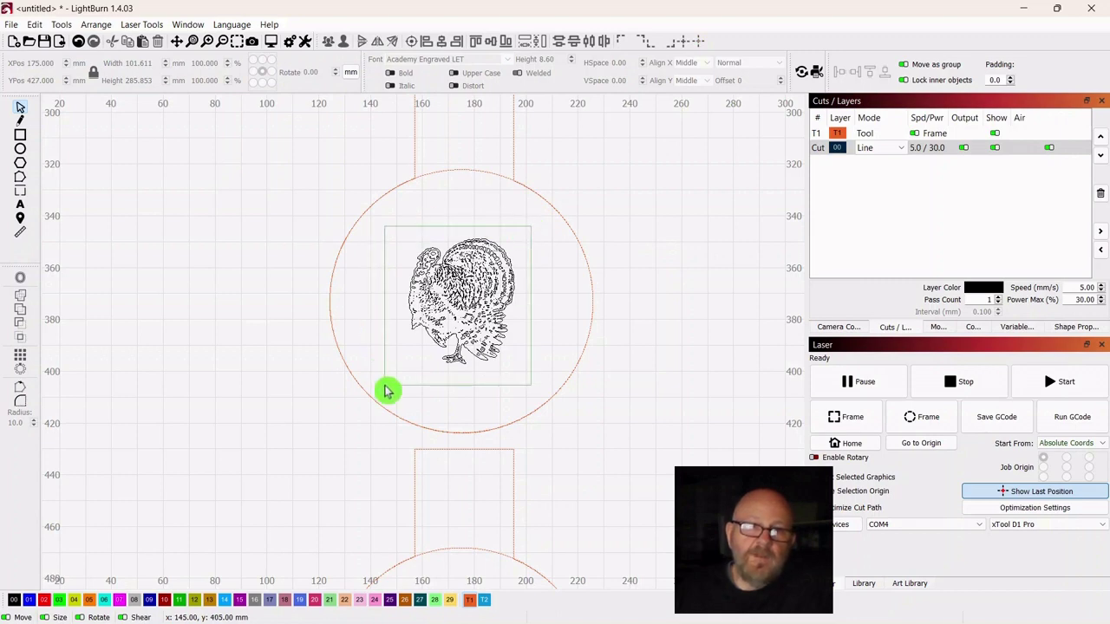
pyautogui.moveTo(388, 391); pyautogui.dragTo(387, 391)
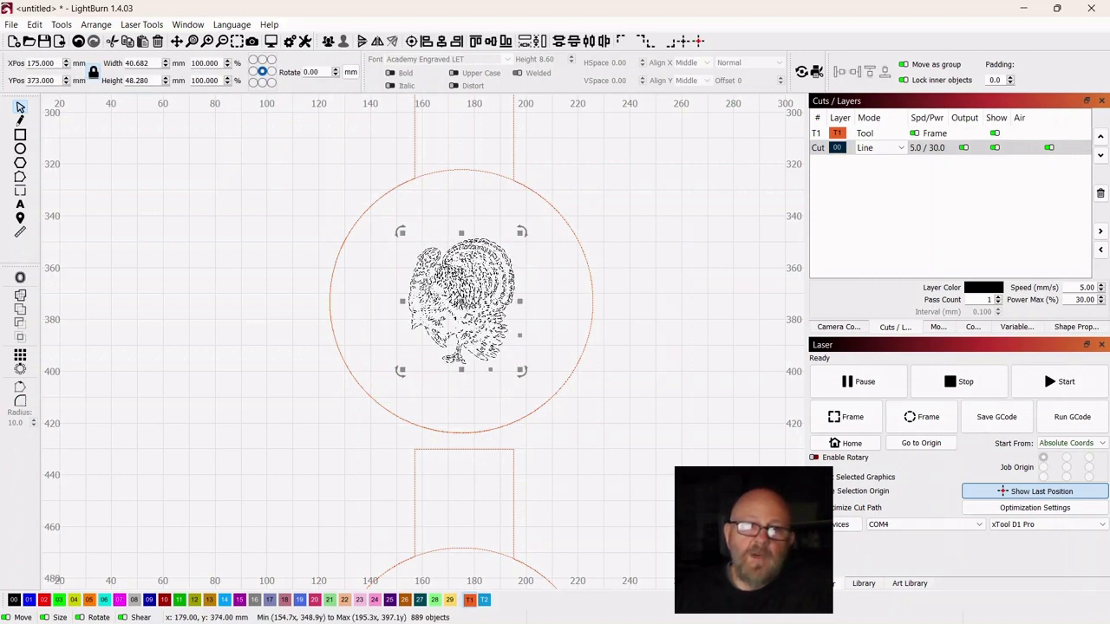
pyautogui.click(651, 268)
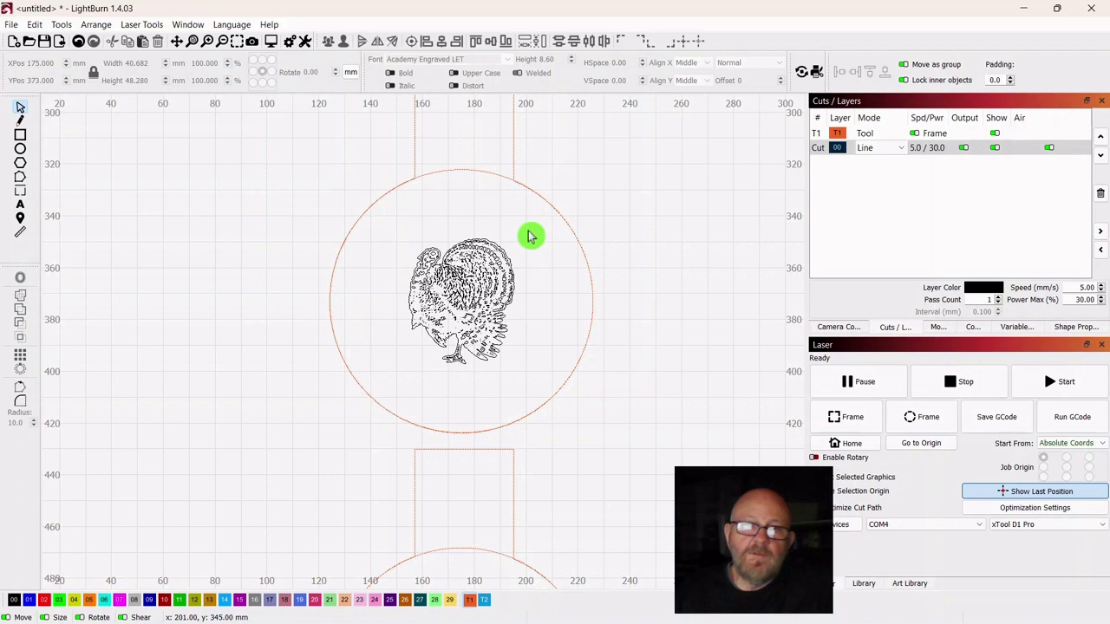
# - Group the turkey's paths and centre-align the turkey with the coaster template
pyautogui.moveTo(353, 344); pyautogui.dragTo(392, 392)
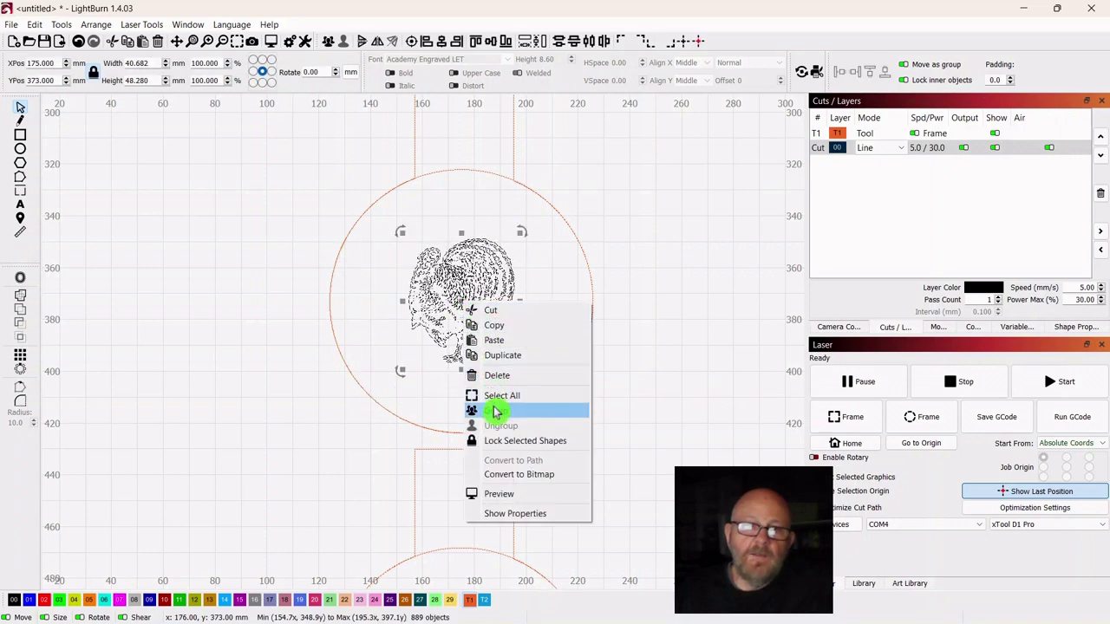
pyautogui.click(494, 416)
pyautogui.click(694, 287)
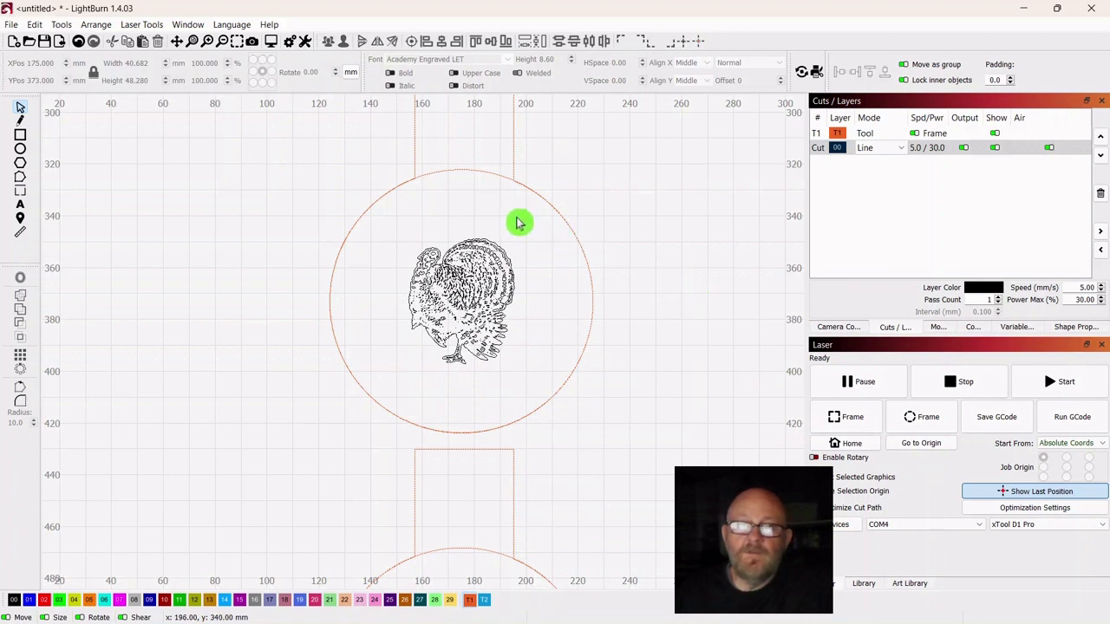
pyautogui.click(392, 390)
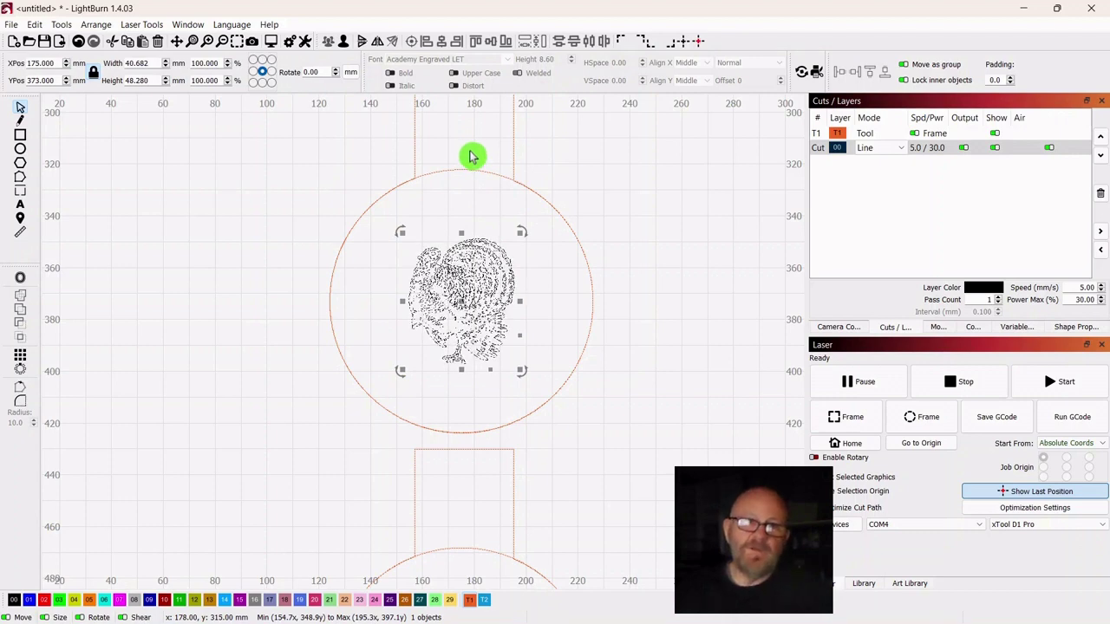
pyautogui.click(470, 156)
pyautogui.keyDown('shift'); pyautogui.click(460, 200); pyautogui.keyUp('shift')
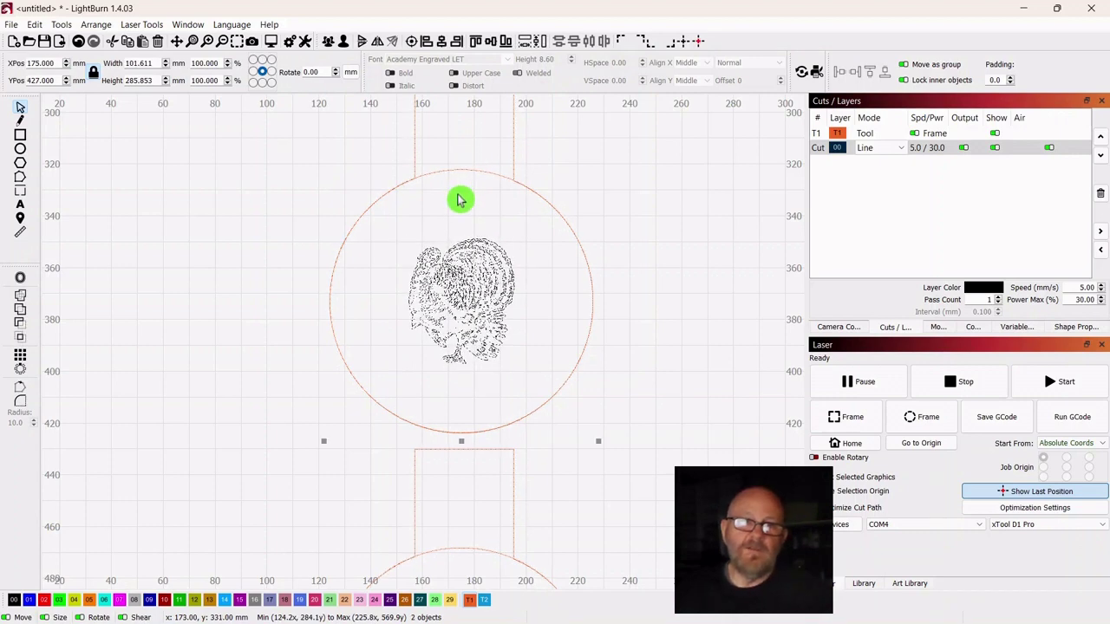
pyautogui.click(415, 45)
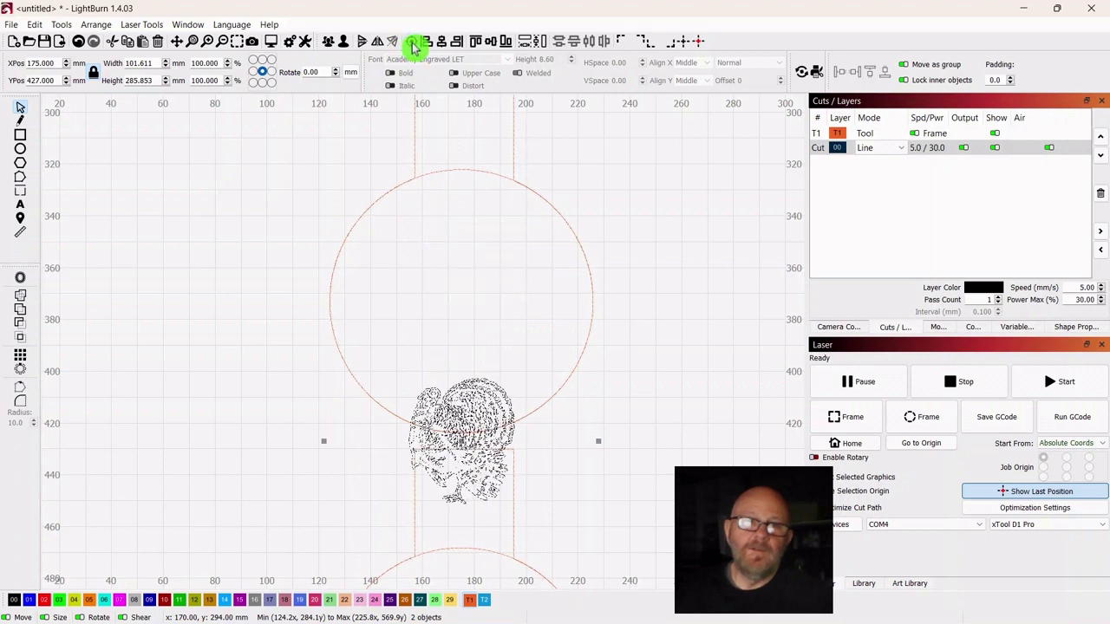
# - Undo the alignment and move the turkey off the template to the right
pyautogui.click(649, 248)
pyautogui.scroll(-1, 656, 249)
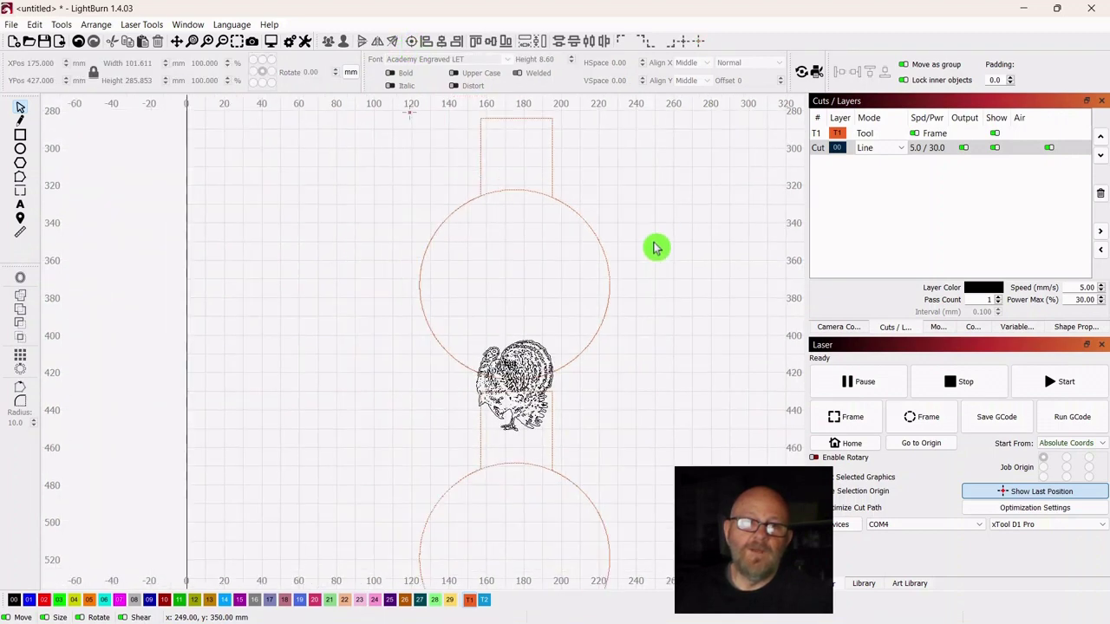
pyautogui.scroll(-1, 652, 296)
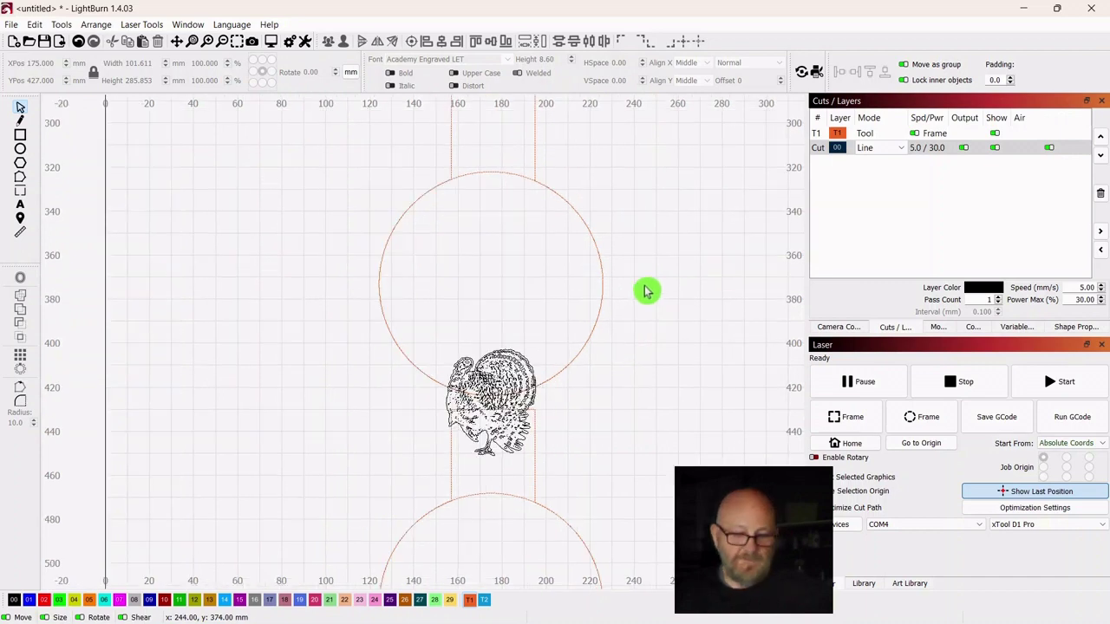
pyautogui.hotkey('ctrl', 'z')
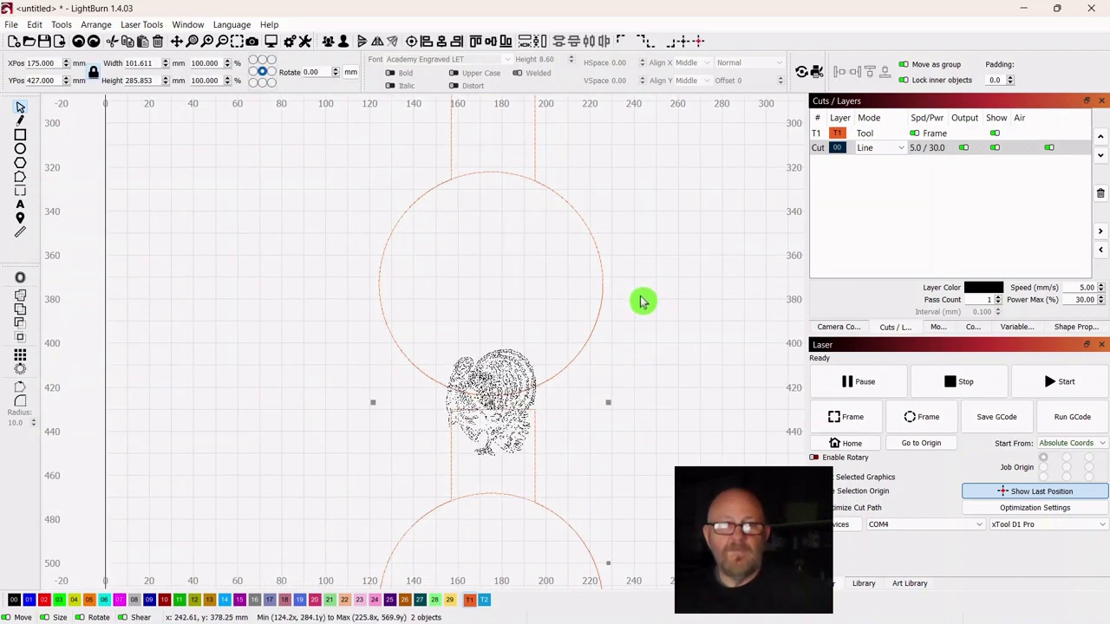
pyautogui.hotkey('ctrl', 'z')
pyautogui.click(656, 287)
pyautogui.scroll(-2, 656, 272)
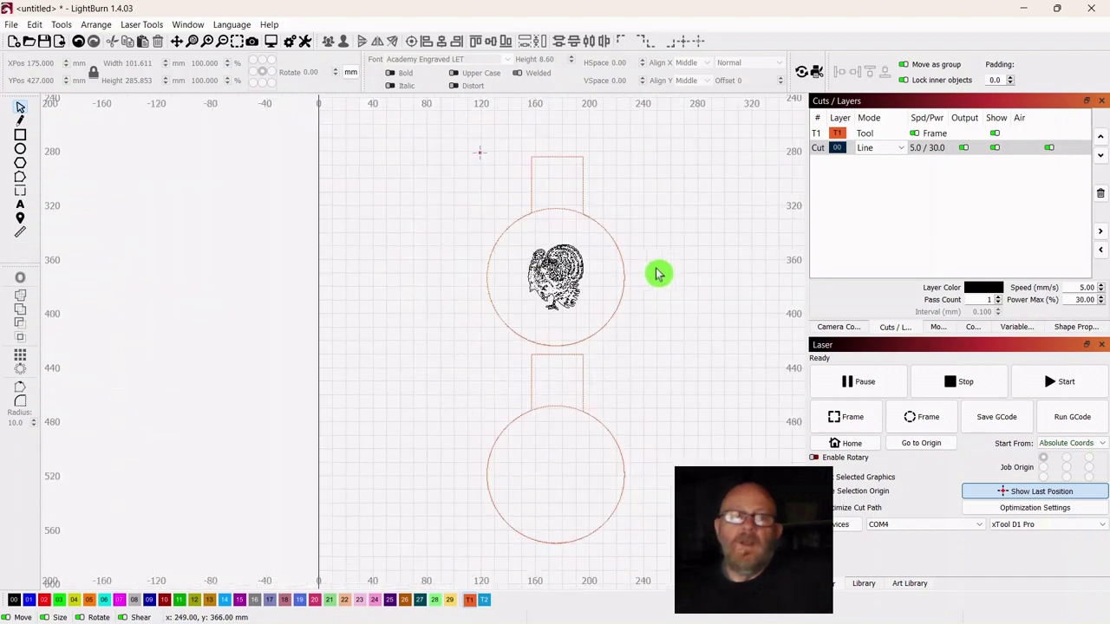
pyautogui.click(567, 256)
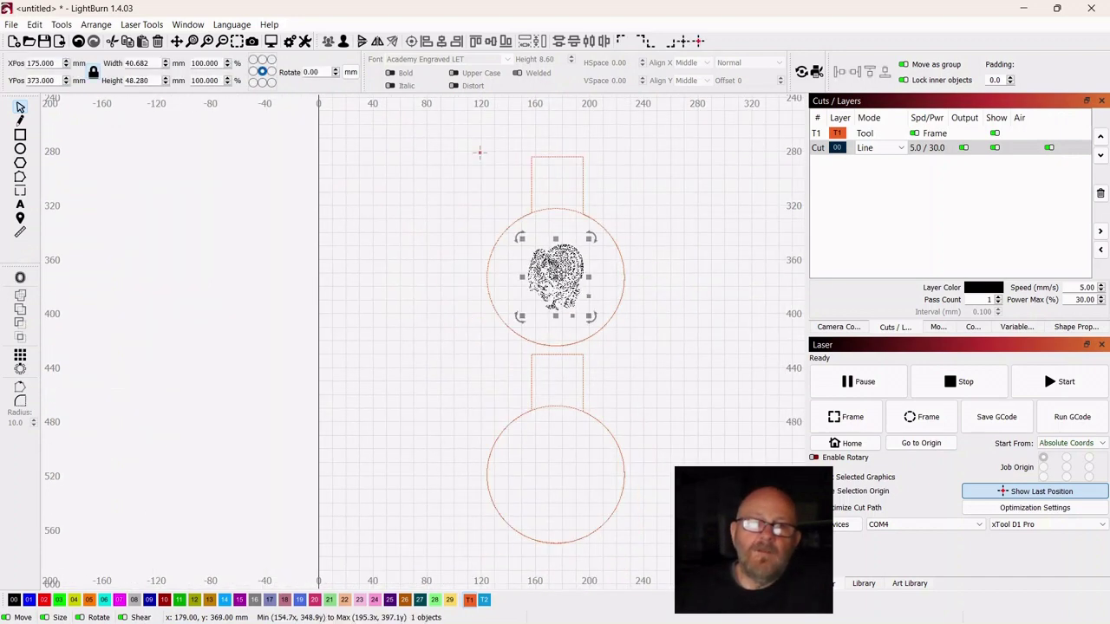
pyautogui.moveTo(564, 281); pyautogui.dragTo(743, 194)
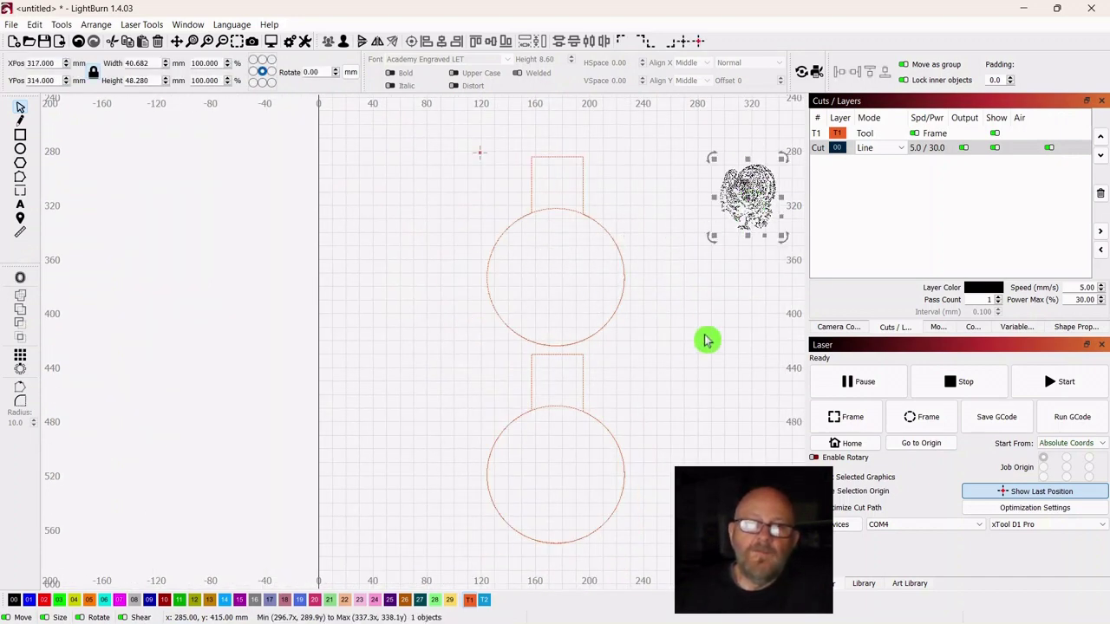
# - Ungroup the coaster template back into separate circles and tabs
pyautogui.moveTo(647, 124)
pyautogui.mouseDown()
pyautogui.moveTo(465, 327)
pyautogui.moveTo(449, 585)
pyautogui.mouseUp()
pyautogui.rightClick(560, 350)
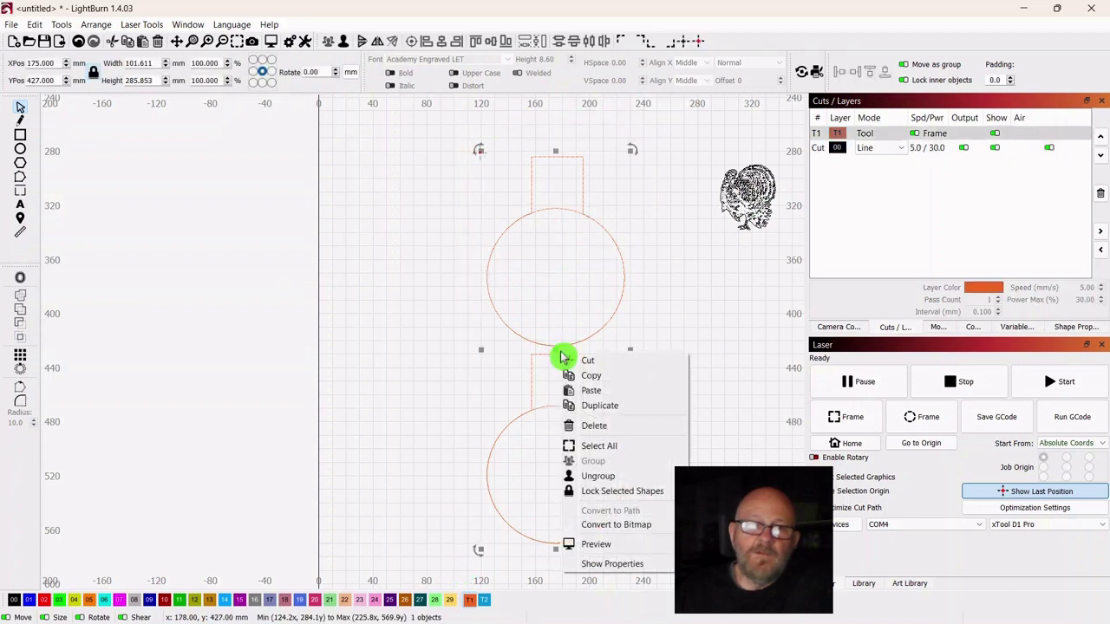
pyautogui.click(605, 474)
pyautogui.click(721, 367)
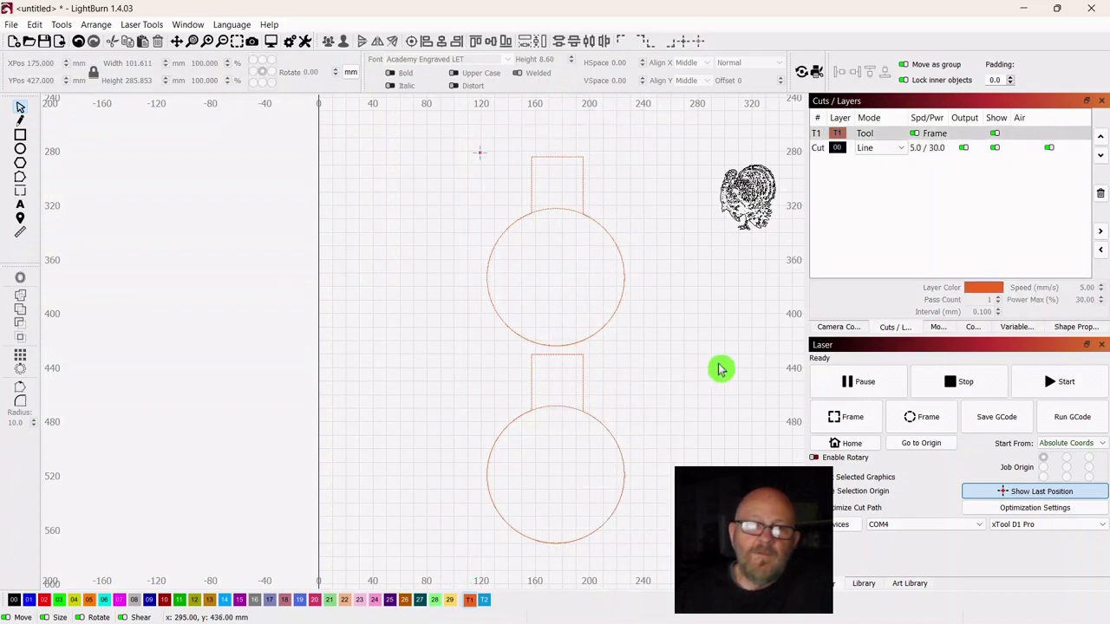
pyautogui.scroll(-3, 720, 341)
pyautogui.moveTo(654, 332); pyautogui.dragTo(621, 359)
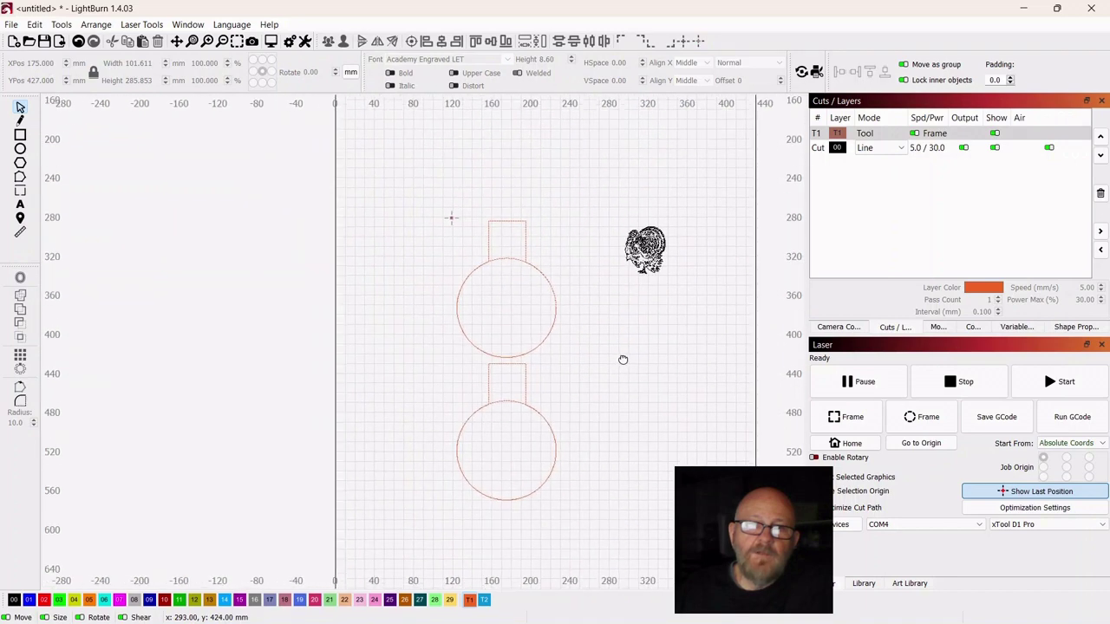
# - Move the turkey into the upper circle and align it with the circle's centre
pyautogui.moveTo(685, 210); pyautogui.dragTo(607, 360)
pyautogui.moveTo(649, 252); pyautogui.dragTo(541, 301)
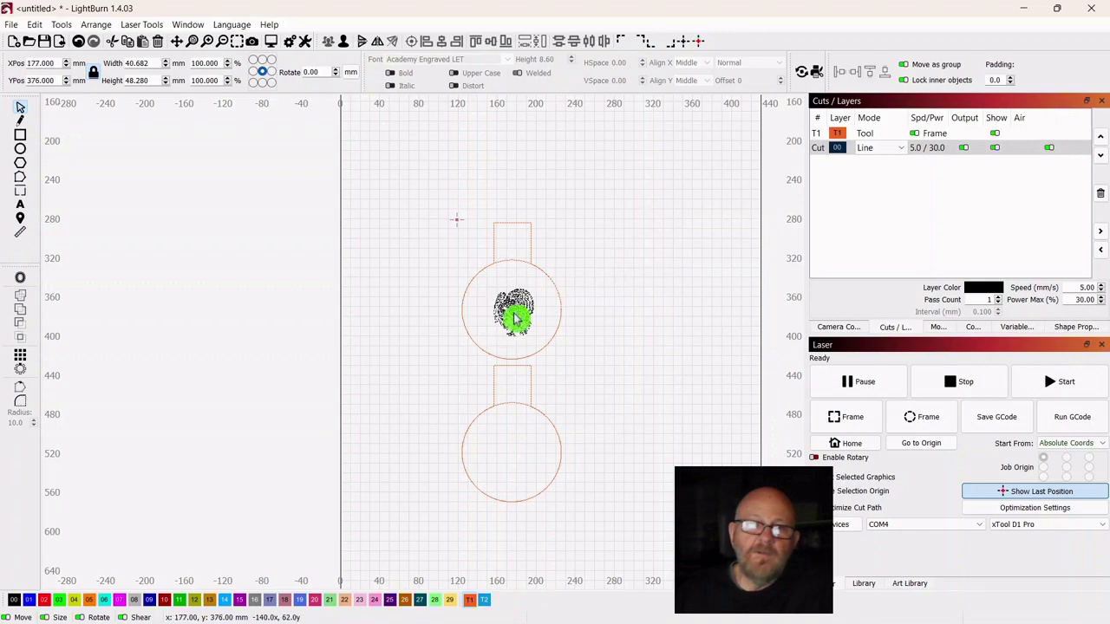
pyautogui.click(654, 371)
pyautogui.scroll(5, 638, 370)
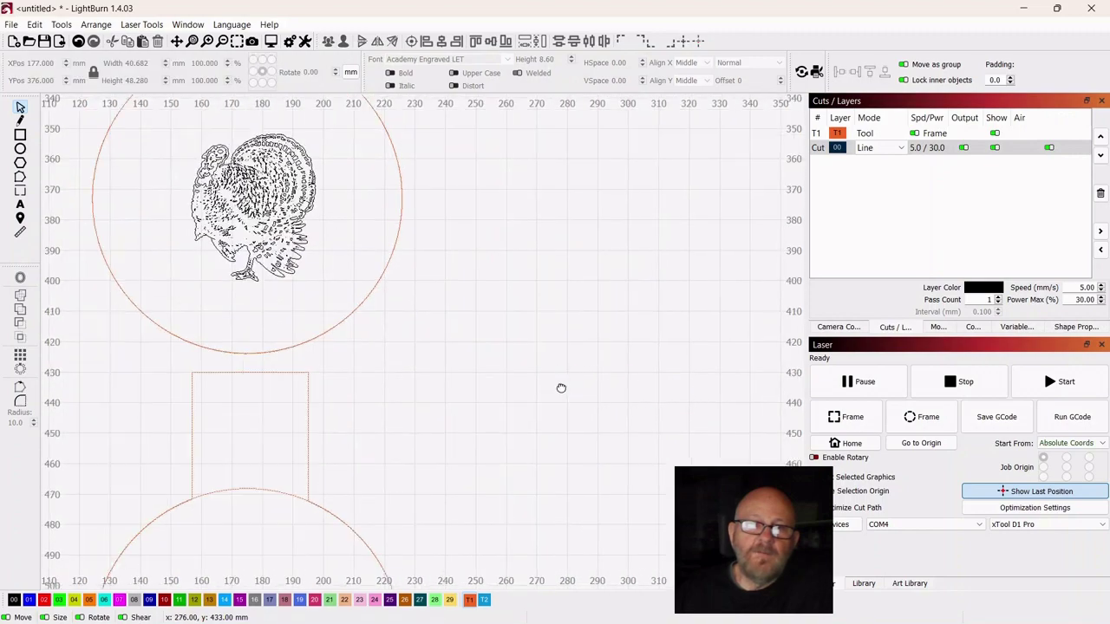
pyautogui.moveTo(561, 387); pyautogui.dragTo(780, 442)
pyautogui.scroll(-2, 521, 329)
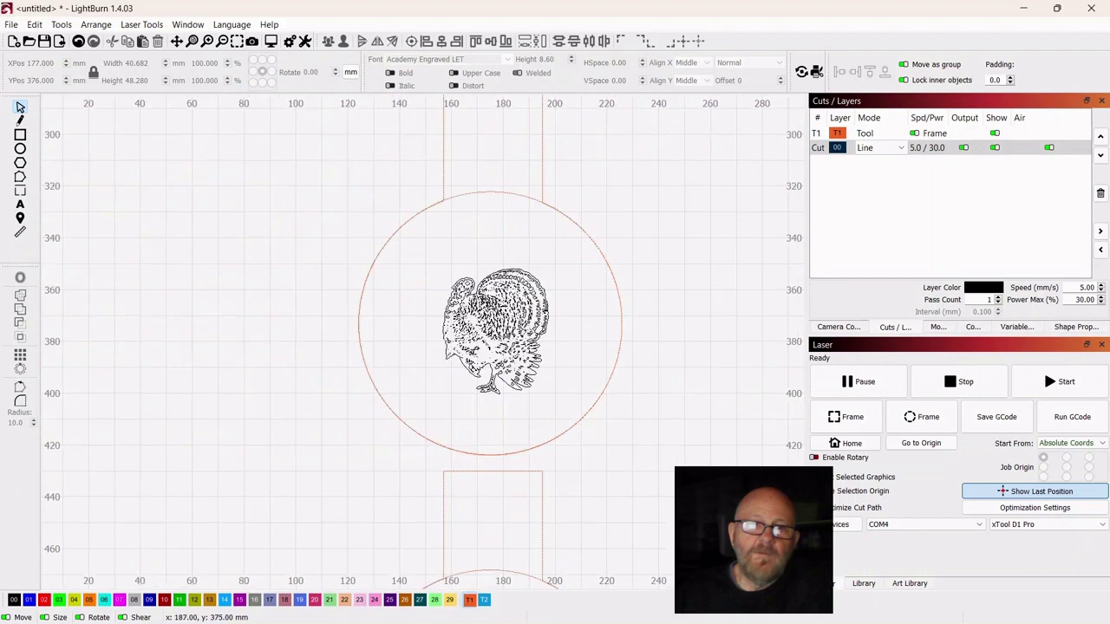
pyautogui.click(493, 321)
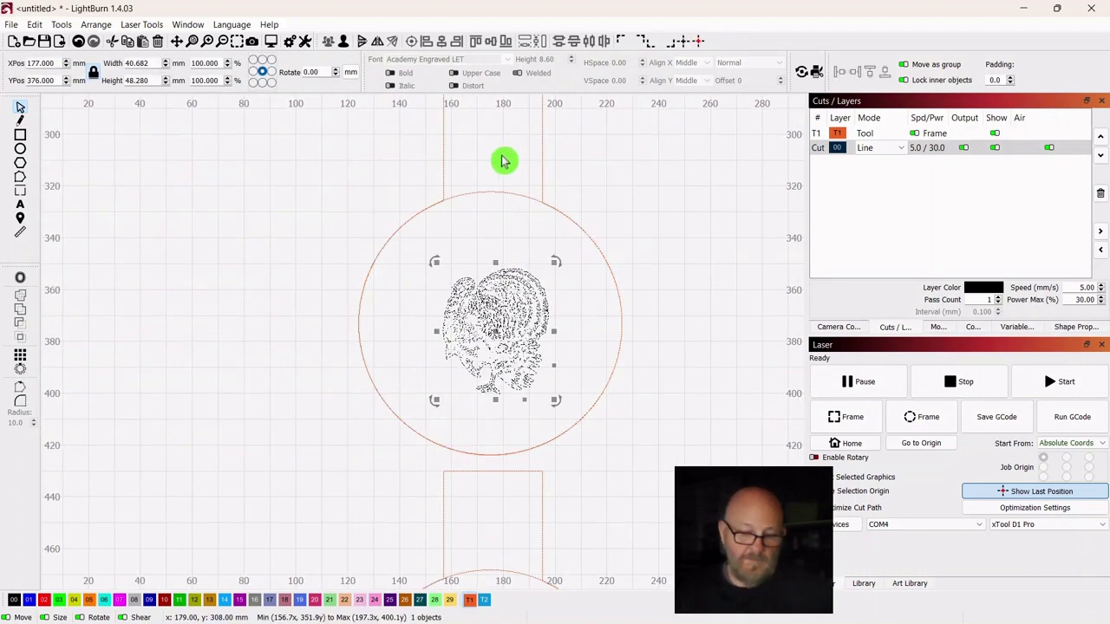
pyautogui.moveTo(502, 157); pyautogui.dragTo(484, 222)
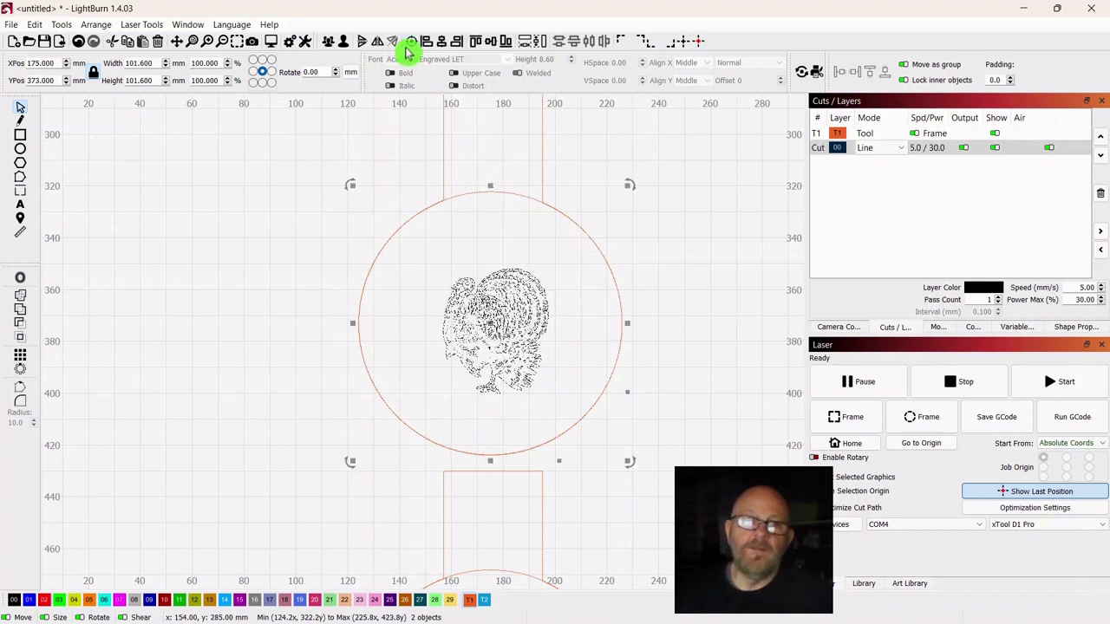
pyautogui.click(700, 310)
pyautogui.scroll(-3, 700, 312)
pyautogui.moveTo(687, 374); pyautogui.dragTo(572, 316)
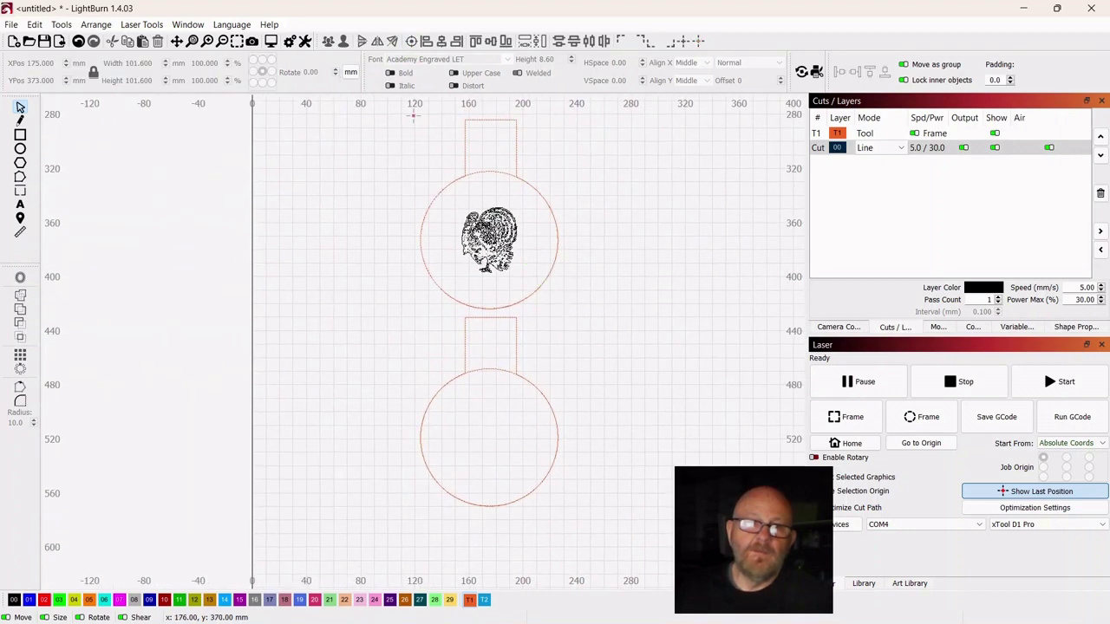
# - Duplicate the turkey and drag the copy down into the lower circle
pyautogui.click(490, 237)
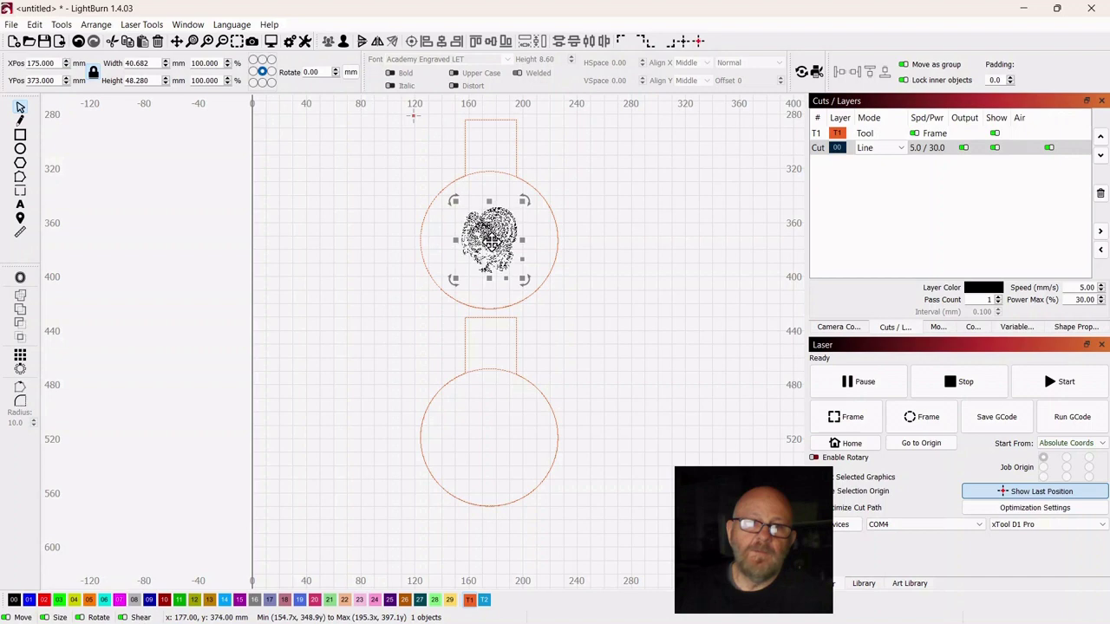
pyautogui.rightClick(491, 242)
pyautogui.click(518, 299)
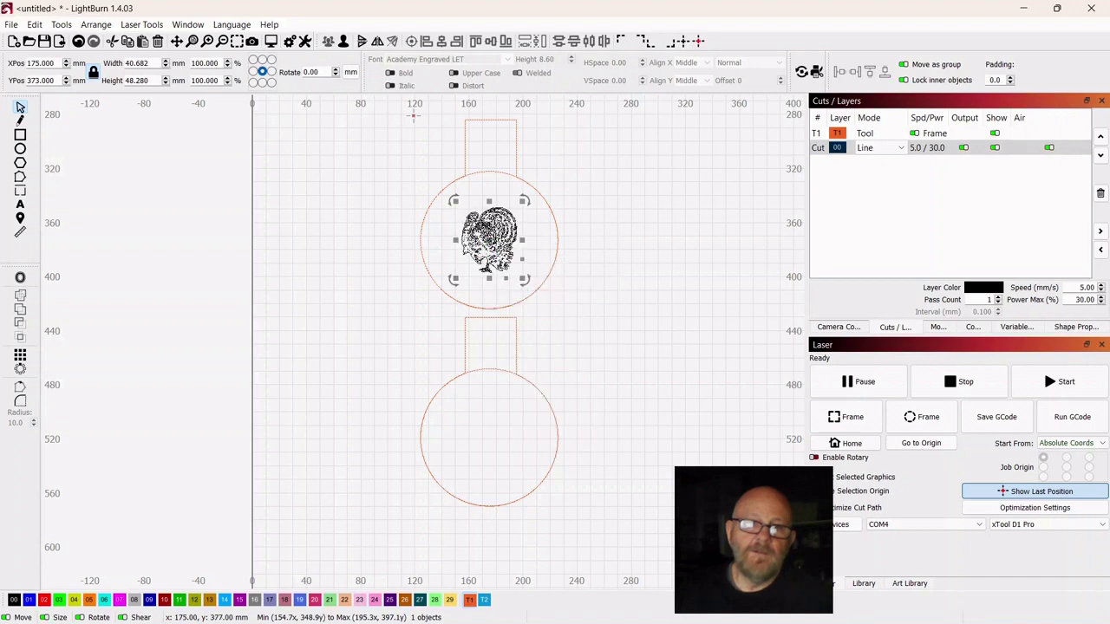
pyautogui.moveTo(488, 240); pyautogui.dragTo(488, 437)
pyautogui.click(612, 377)
pyautogui.scroll(6, 633, 438)
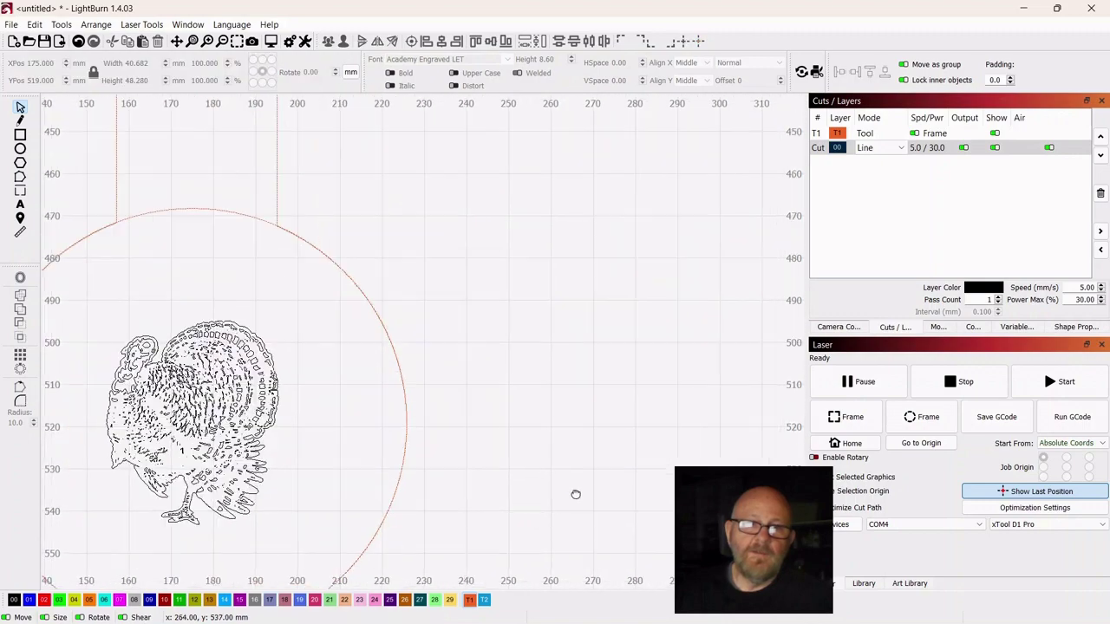
pyautogui.moveTo(767, 419); pyautogui.dragTo(782, 445)
# - Centre the turkey copy on the lower circle at X 175, Y 519 mm
pyautogui.click(508, 327)
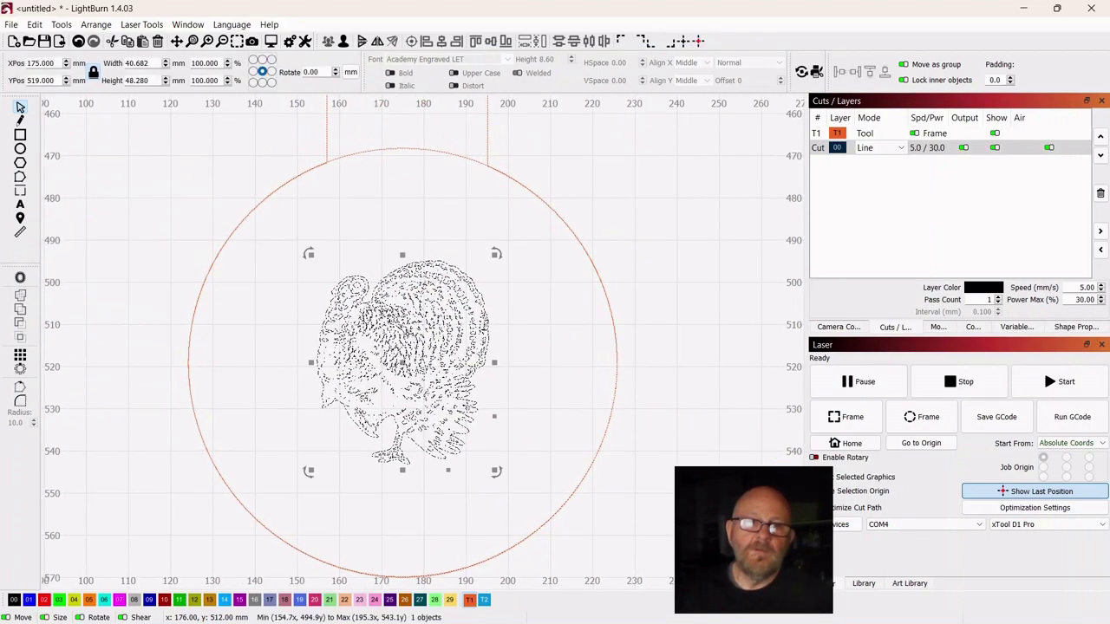
pyautogui.keyDown('shift'); pyautogui.click(421, 148); pyautogui.keyUp('shift')
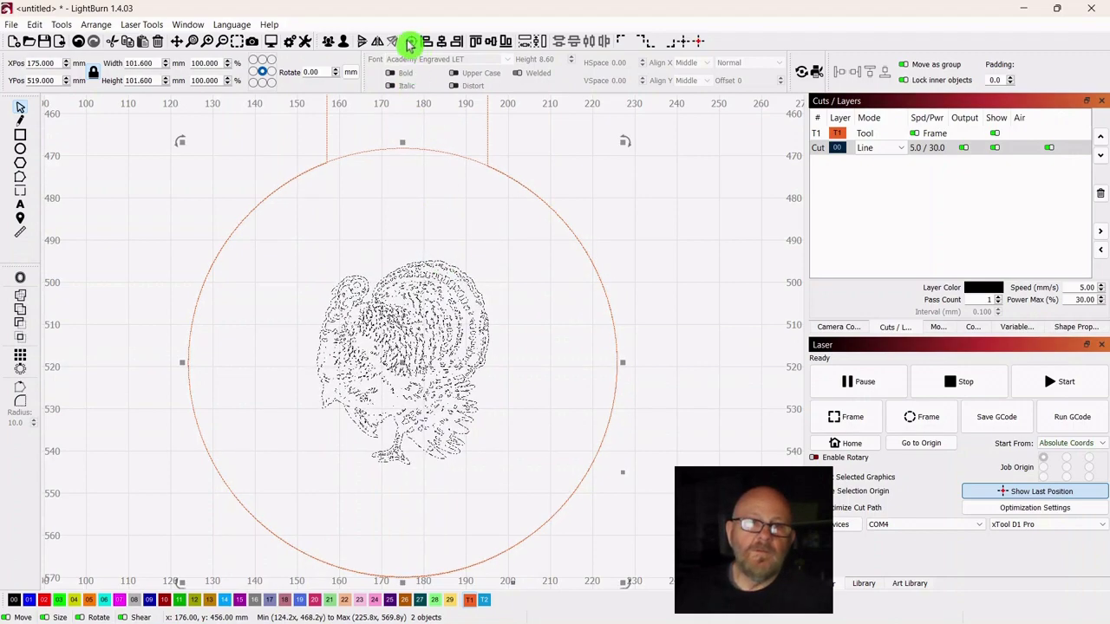
pyautogui.click(696, 276)
pyautogui.scroll(-4, 687, 295)
pyautogui.scroll(-1, 720, 217)
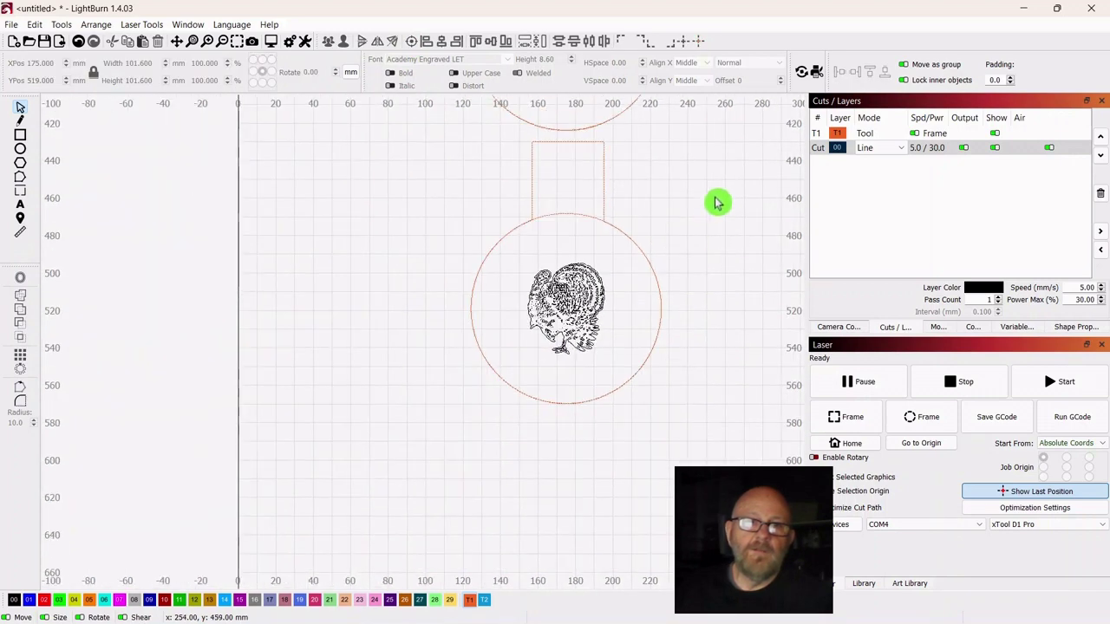
pyautogui.moveTo(715, 202); pyautogui.dragTo(528, 339)
pyautogui.scroll(-1, 624, 332)
pyautogui.scroll(-1, 630, 329)
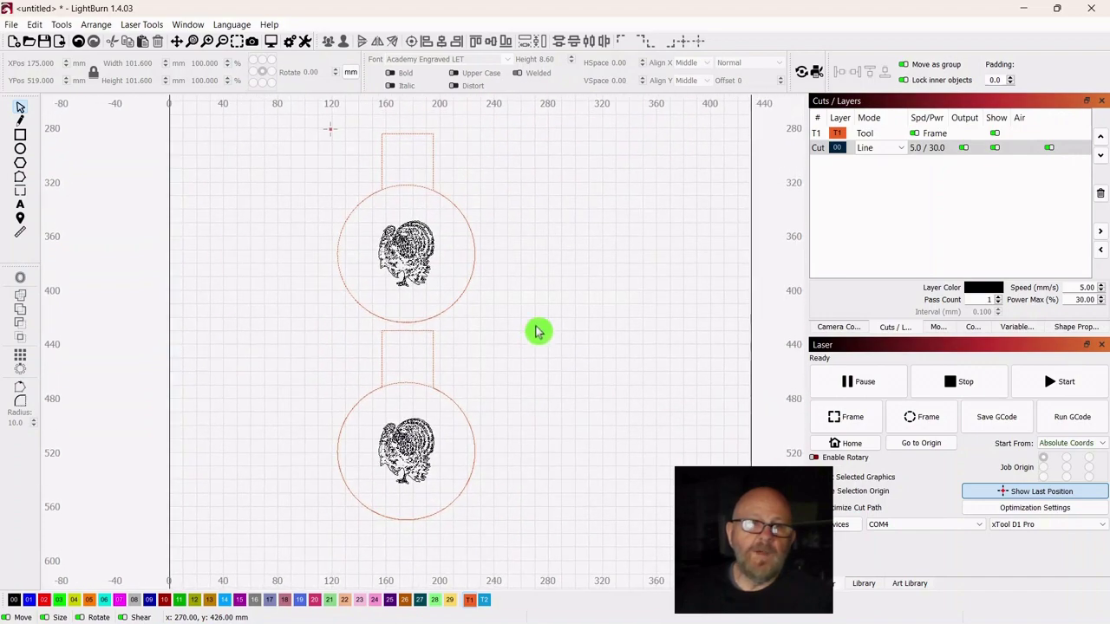
pyautogui.scroll(2, 536, 330)
pyautogui.scroll(2, 495, 371)
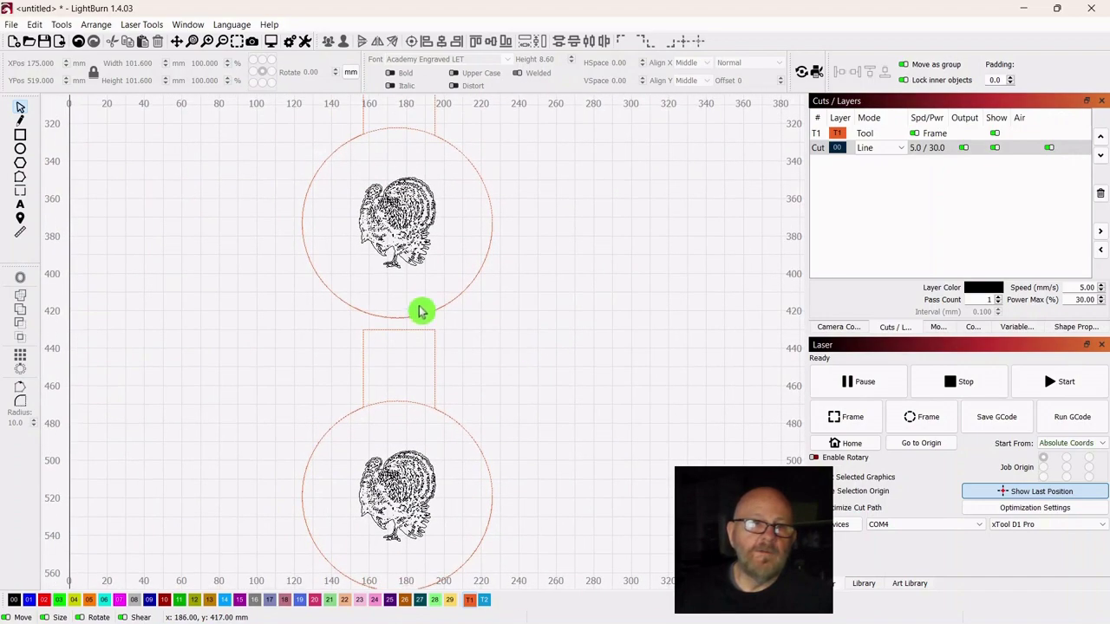
# - Add the text HAPPY beside the upper circle, in Academy Engraved LET at 8.60 mm
pyautogui.click(20, 205)
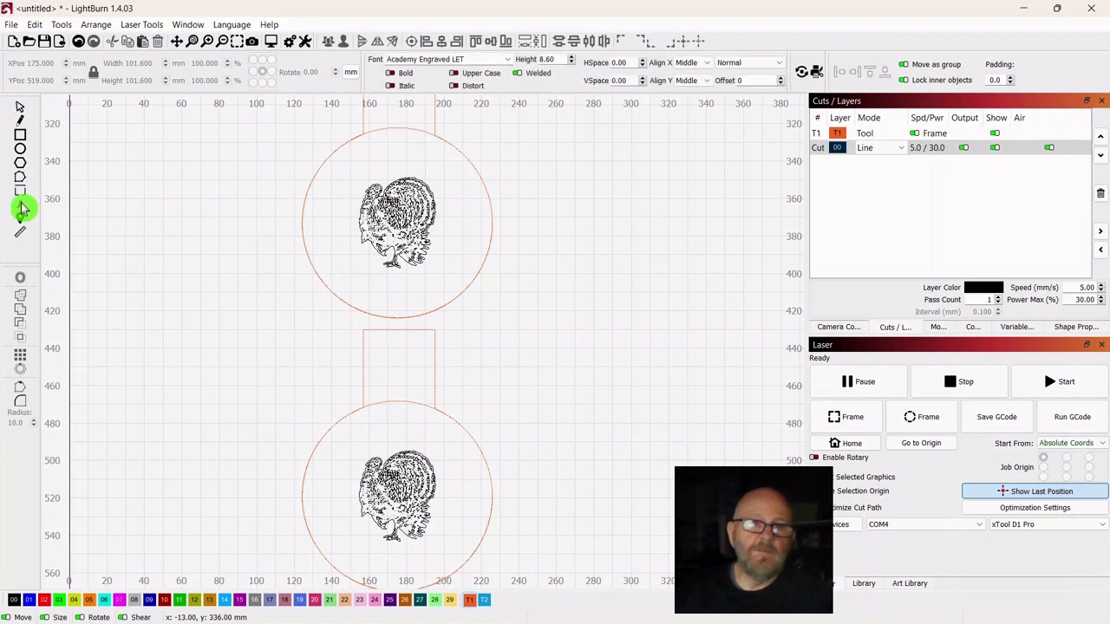
pyautogui.click(545, 237)
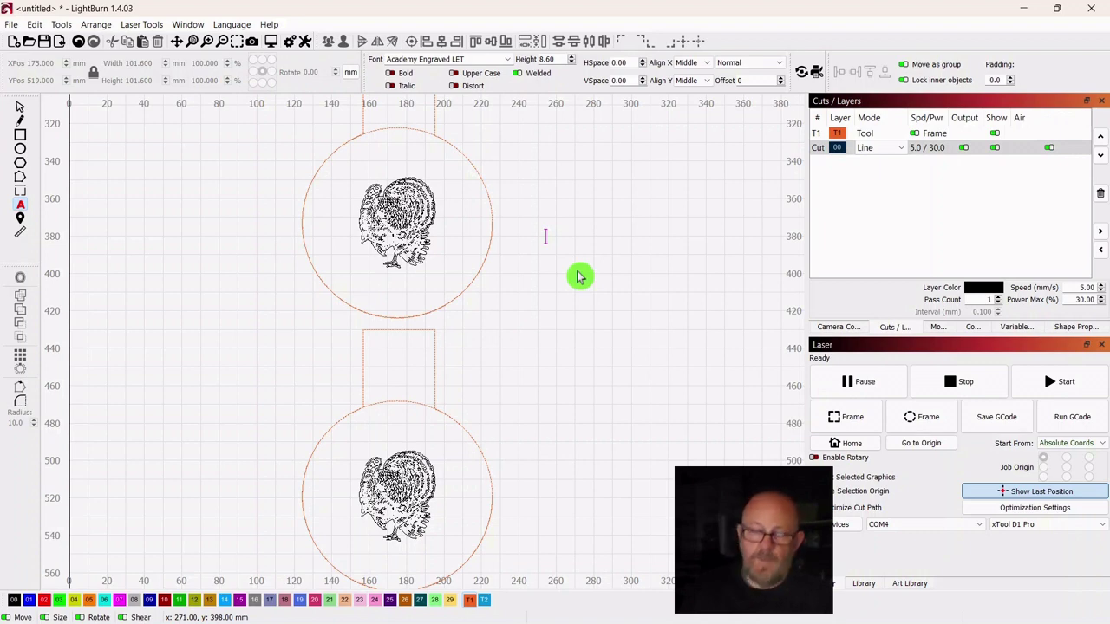
pyautogui.write('HAPPY')
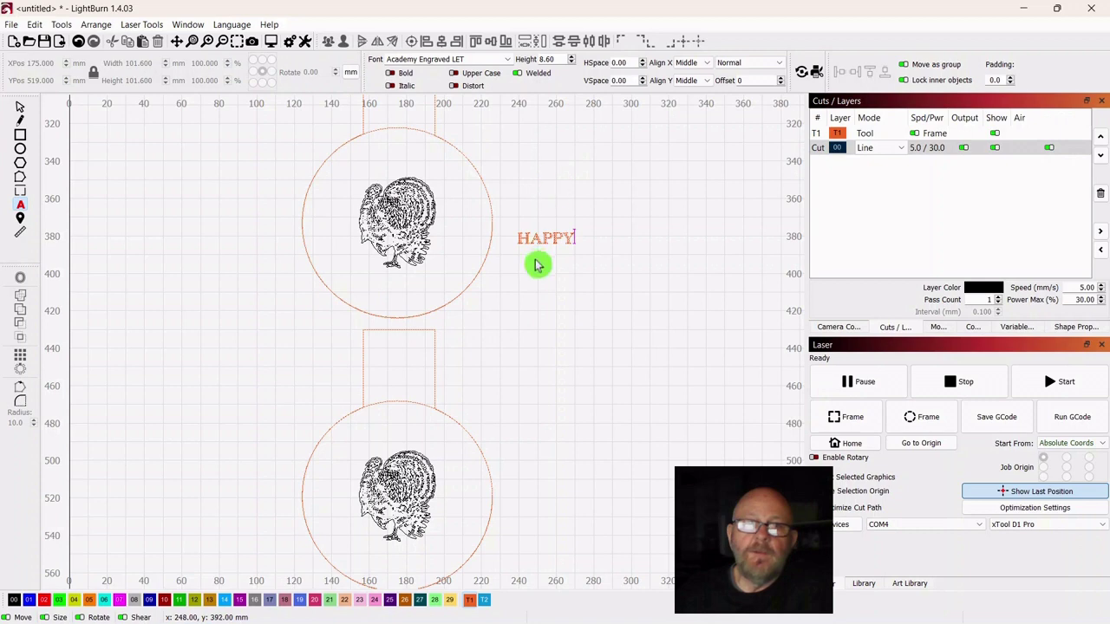
# - Place HAPPY across the top of the upper circle, sized to about 59.0 × 11.4 mm
pyautogui.click(22, 111)
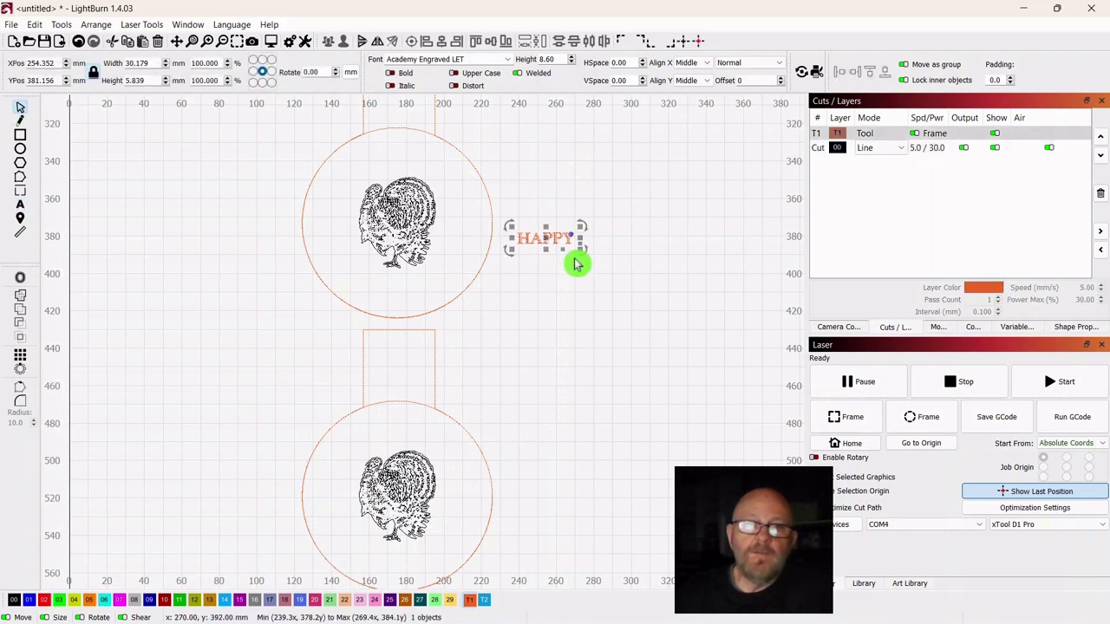
pyautogui.moveTo(546, 239); pyautogui.dragTo(662, 217)
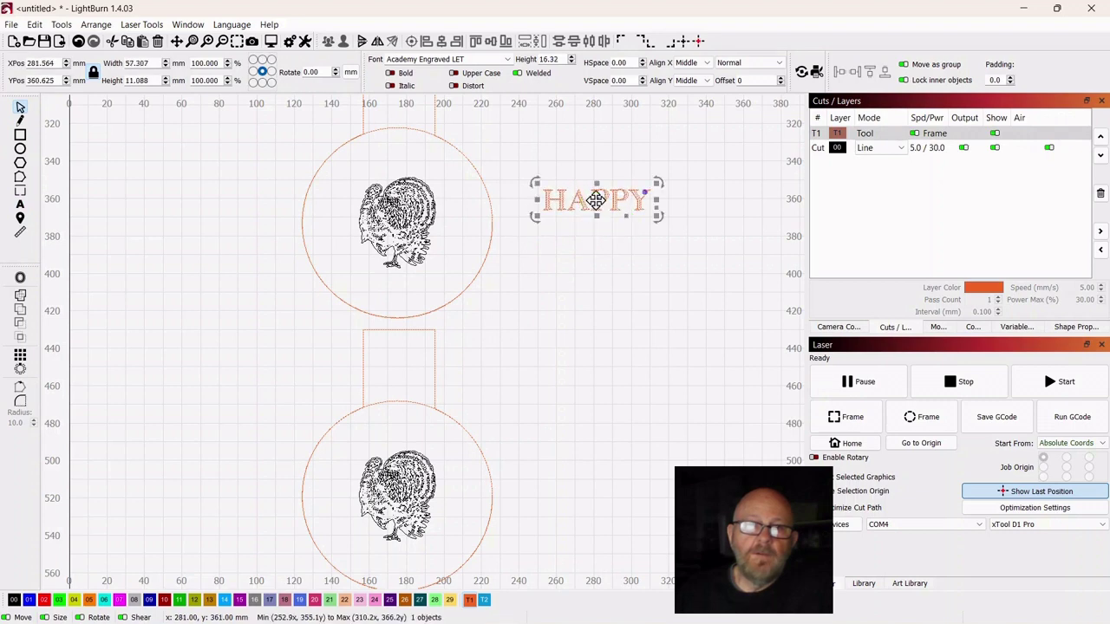
pyautogui.moveTo(597, 201); pyautogui.dragTo(401, 164)
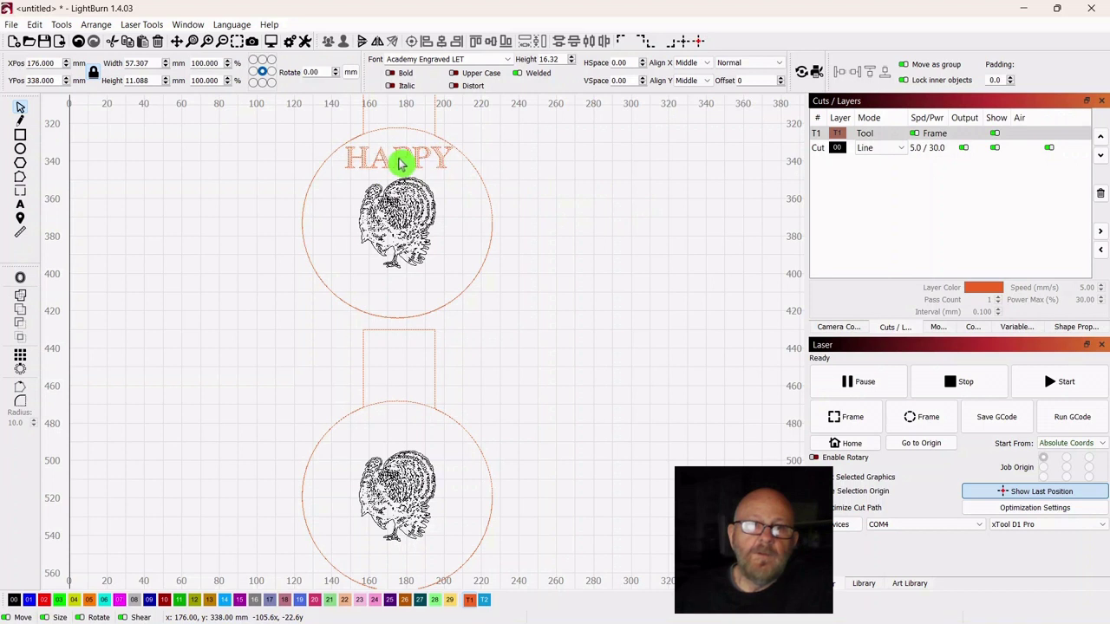
pyautogui.moveTo(401, 164); pyautogui.dragTo(400, 163)
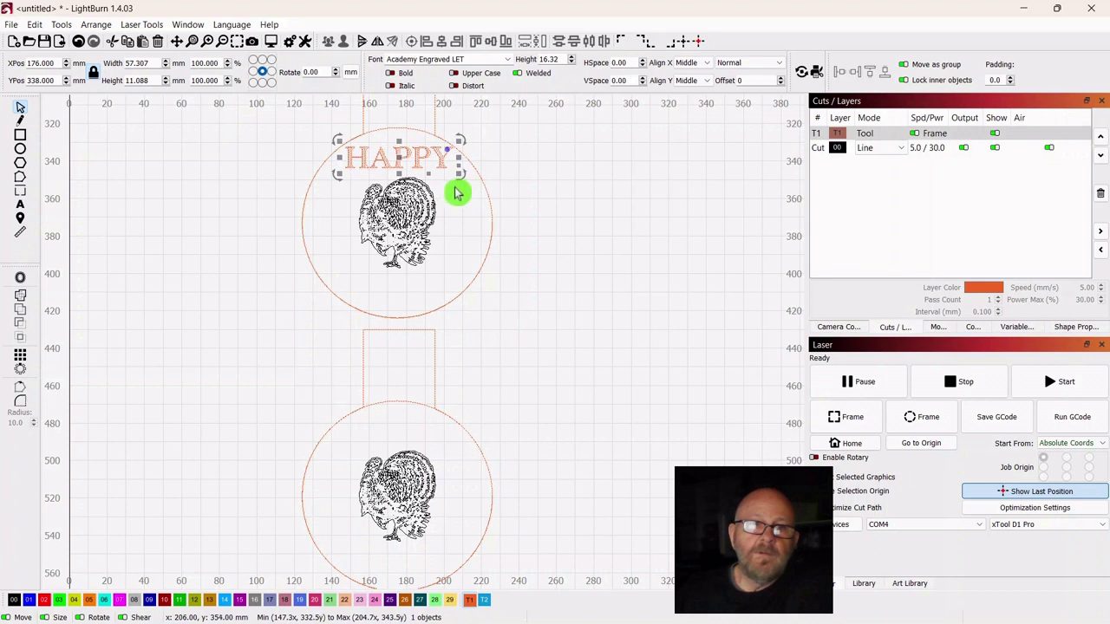
pyautogui.moveTo(459, 175); pyautogui.dragTo(468, 178)
pyautogui.moveTo(406, 156); pyautogui.dragTo(403, 163)
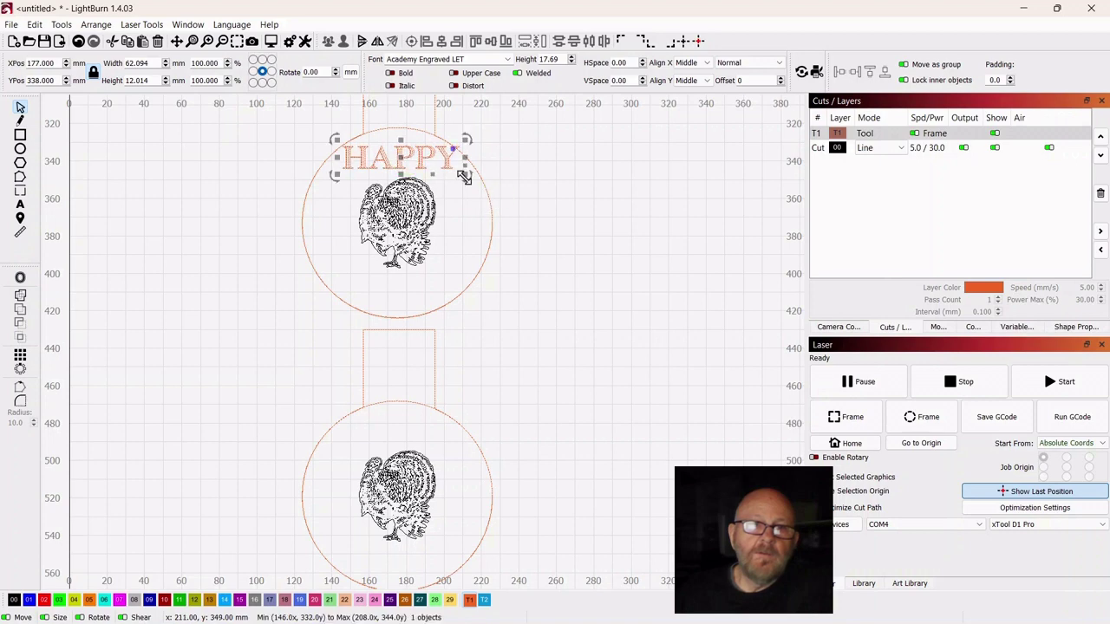
pyautogui.moveTo(466, 177); pyautogui.dragTo(459, 174)
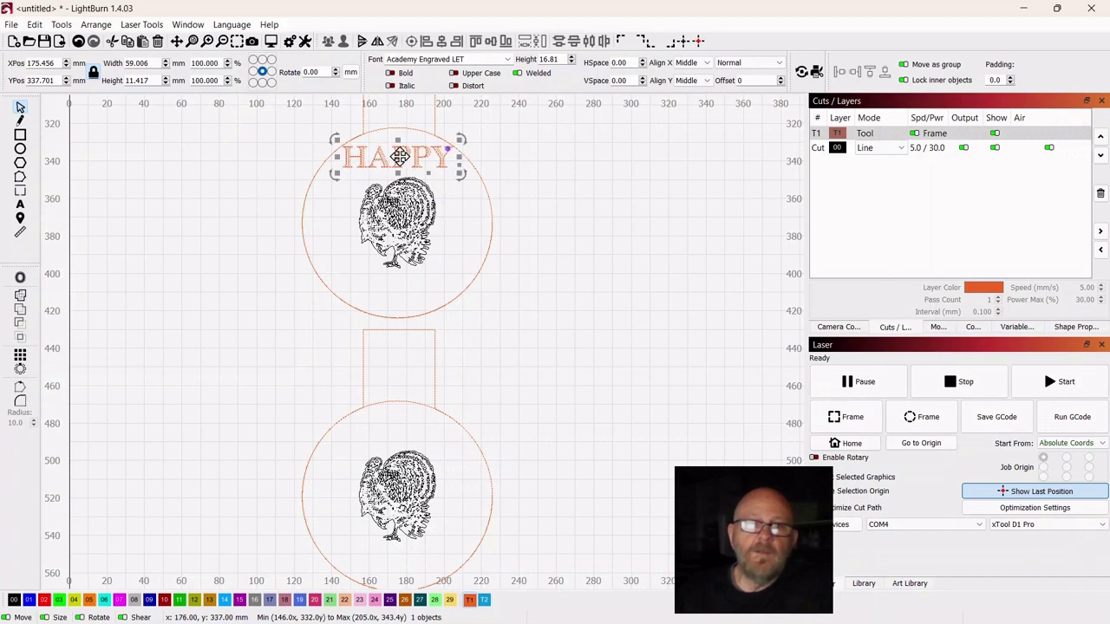
# - Duplicate HAPPY and place the copy below the turkey
pyautogui.rightClick(401, 162)
pyautogui.click(436, 210)
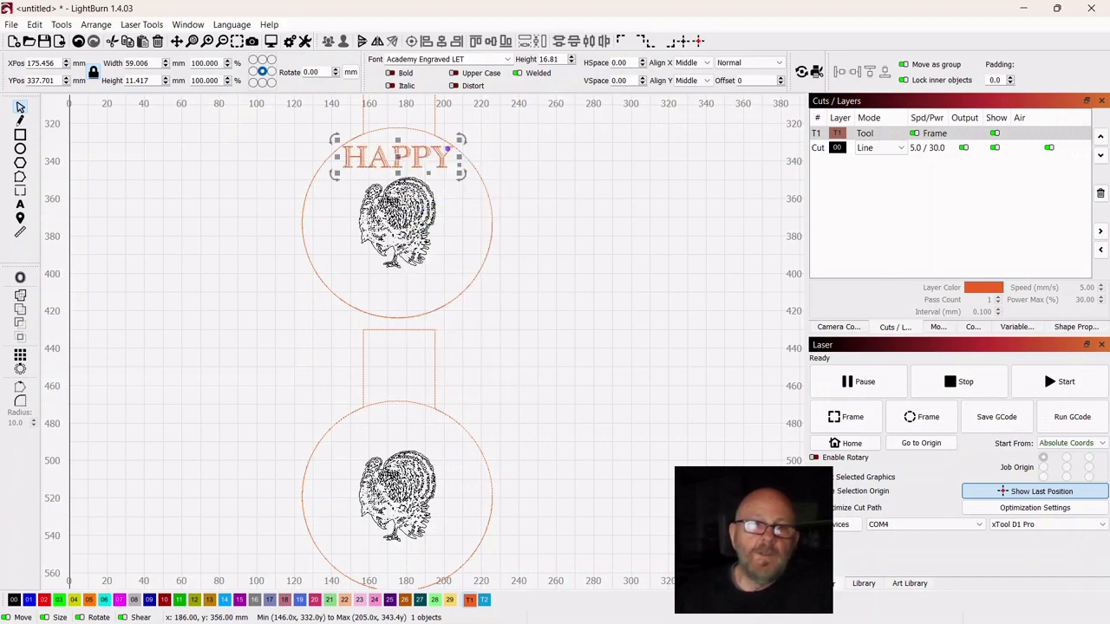
pyautogui.moveTo(397, 156); pyautogui.dragTo(400, 295)
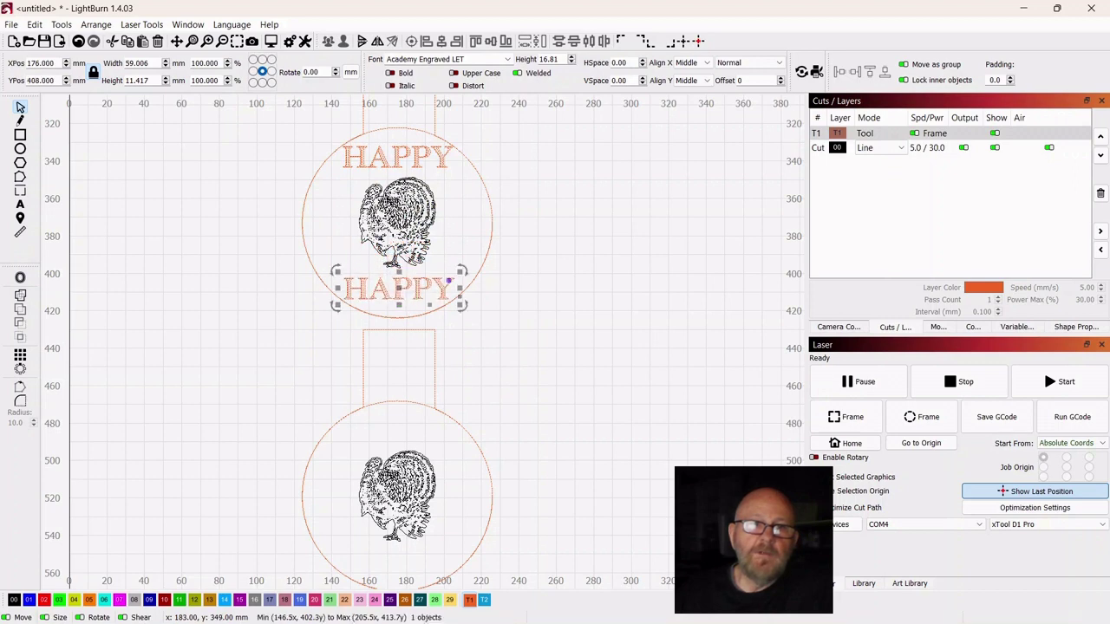
pyautogui.click(443, 163)
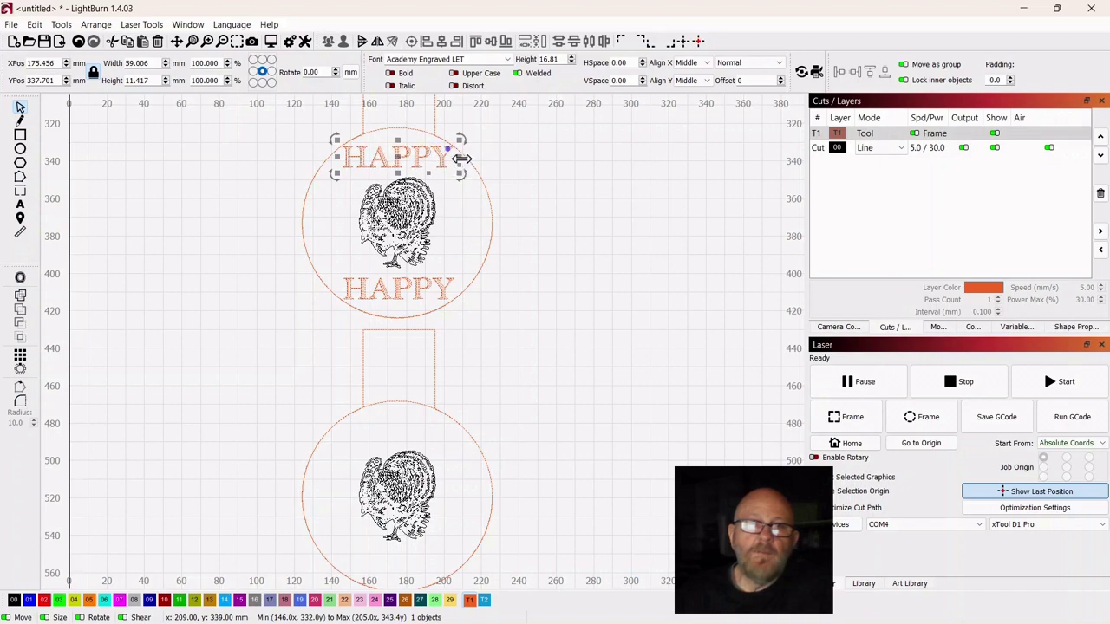
# - Bend the top HAPPY text into an arc and move it up above the turkey
pyautogui.scroll(5, 445, 167)
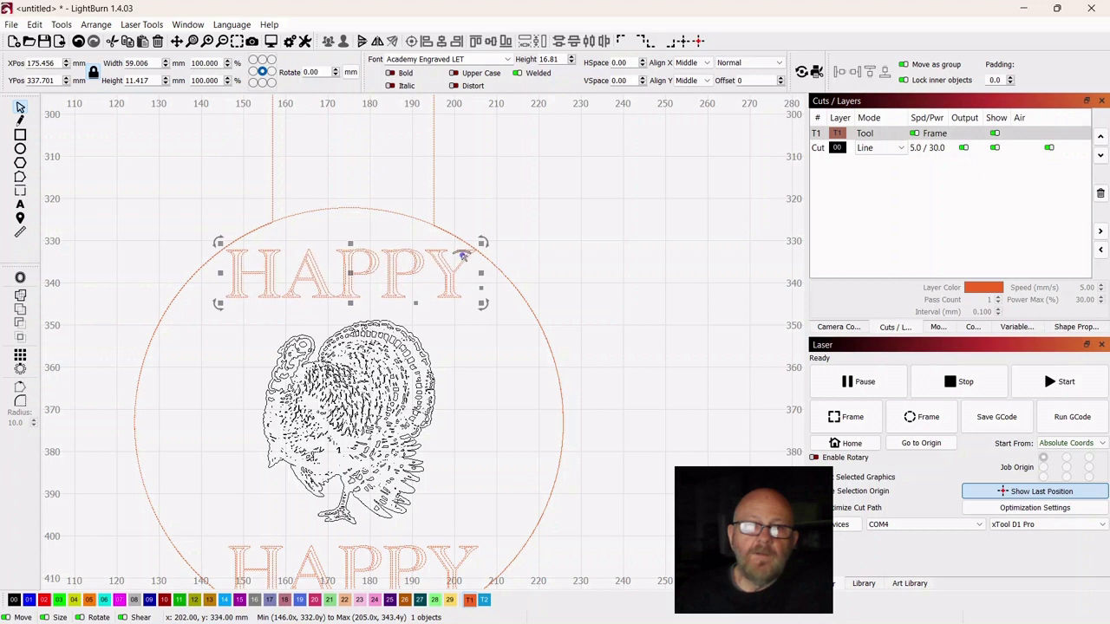
pyautogui.moveTo(463, 254); pyautogui.dragTo(467, 300)
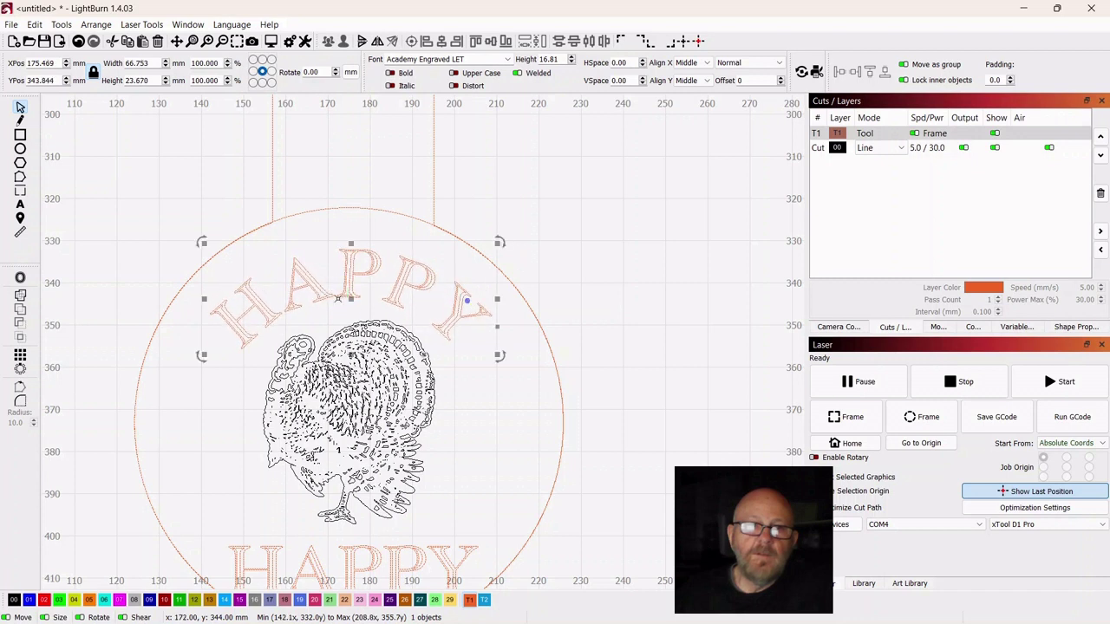
pyautogui.moveTo(345, 306); pyautogui.dragTo(348, 287)
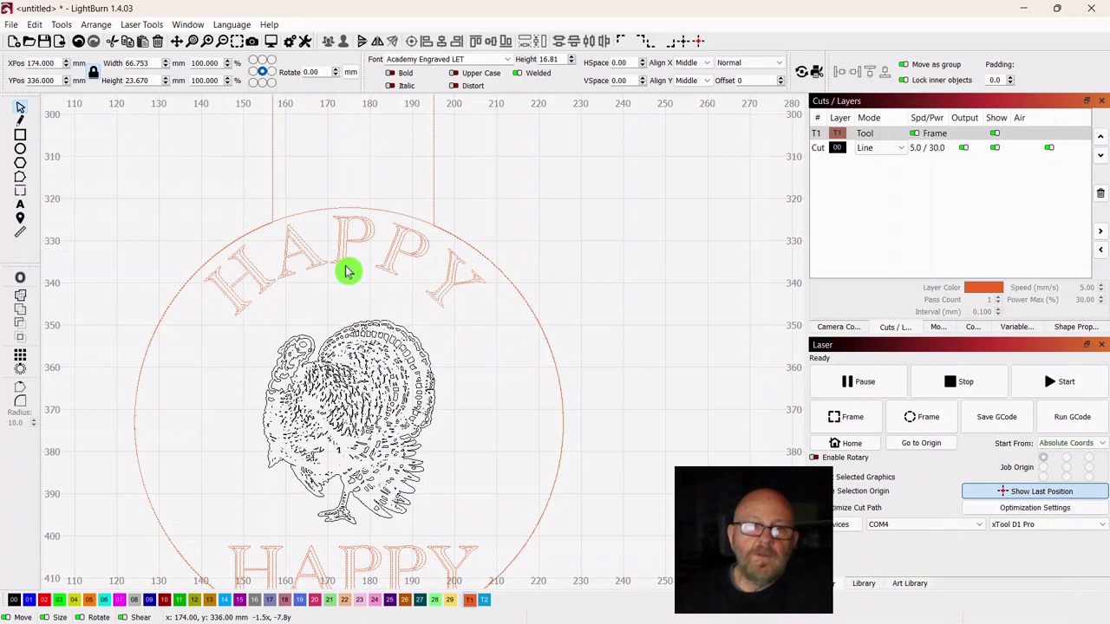
pyautogui.moveTo(347, 272); pyautogui.dragTo(347, 271)
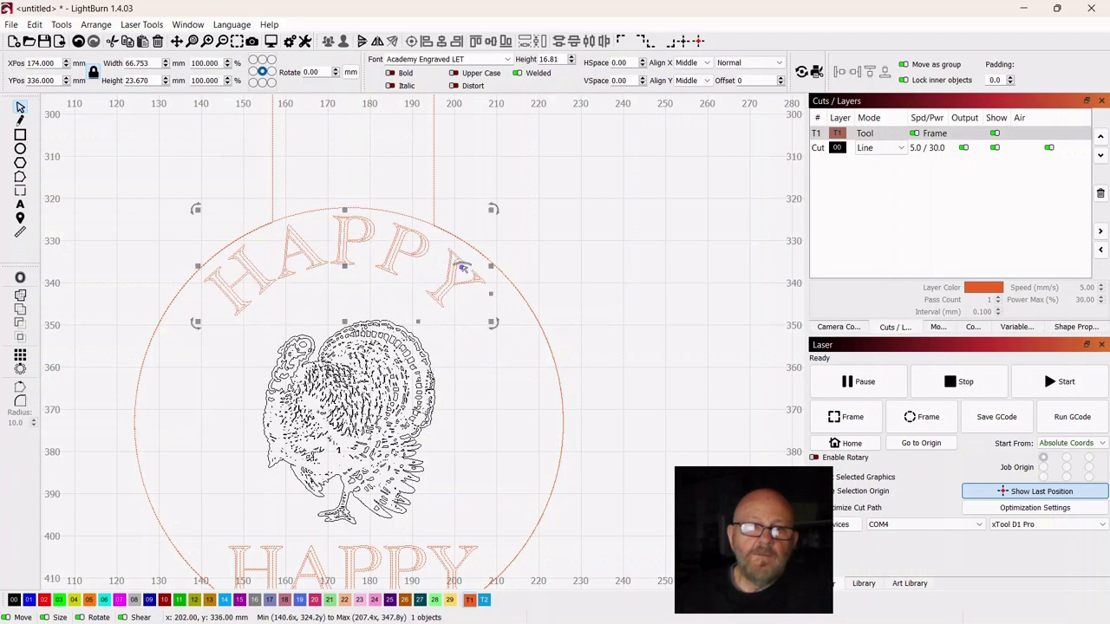
# - Flatten the HAPPY arc and centre it over the circle's top edge at about X 175
pyautogui.moveTo(464, 269); pyautogui.dragTo(466, 260)
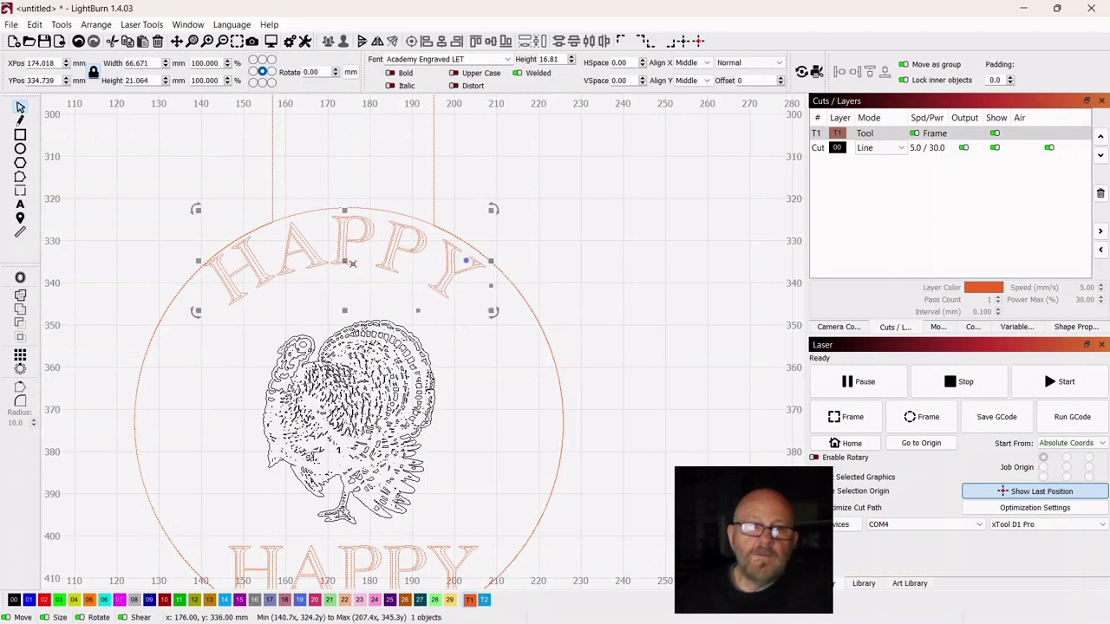
pyautogui.moveTo(346, 261); pyautogui.dragTo(351, 268)
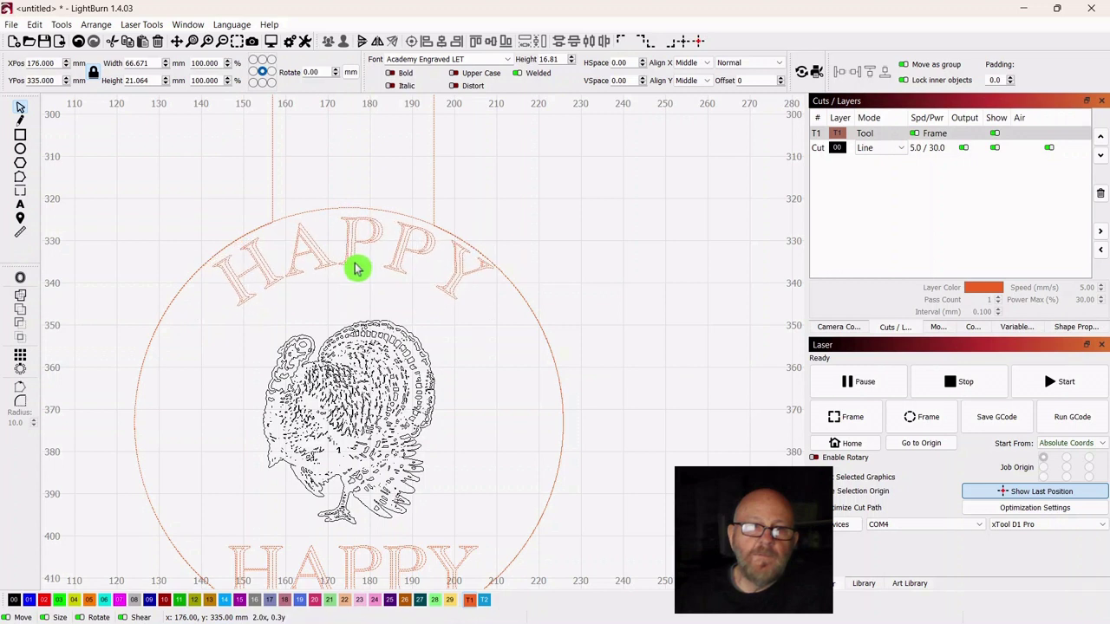
pyautogui.moveTo(352, 268); pyautogui.dragTo(352, 265)
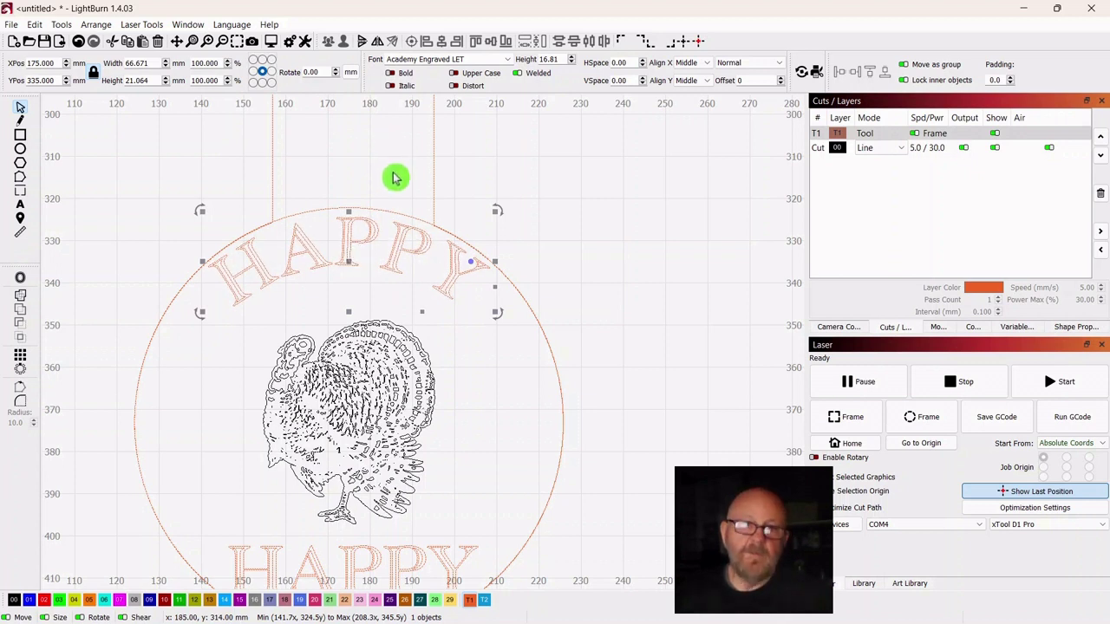
pyautogui.moveTo(387, 212); pyautogui.dragTo(383, 224)
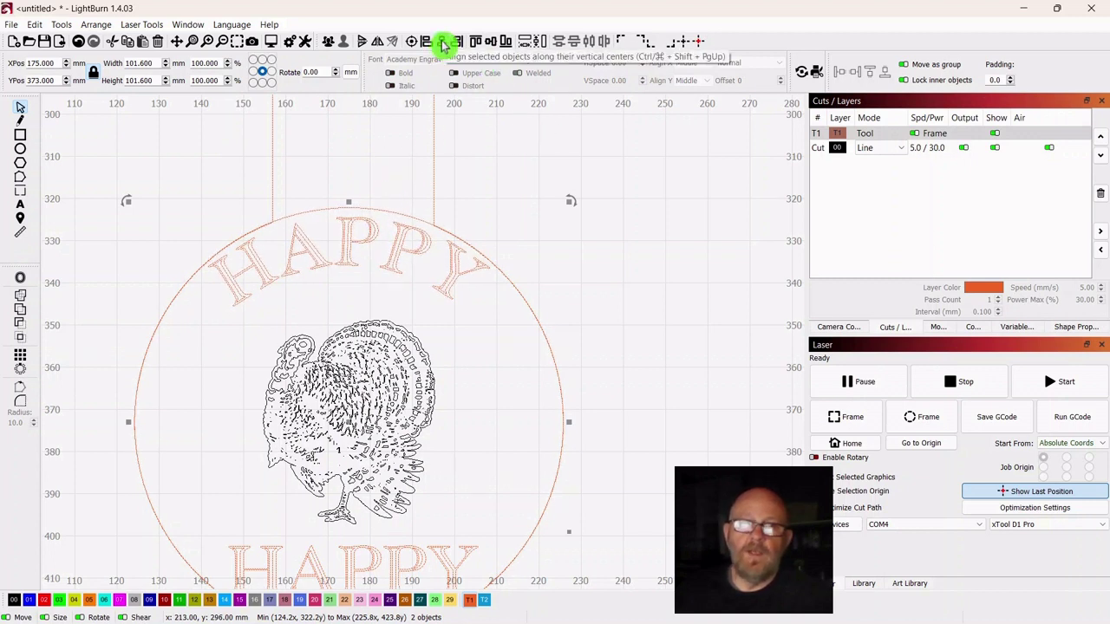
pyautogui.click(641, 279)
pyautogui.scroll(-2, 672, 329)
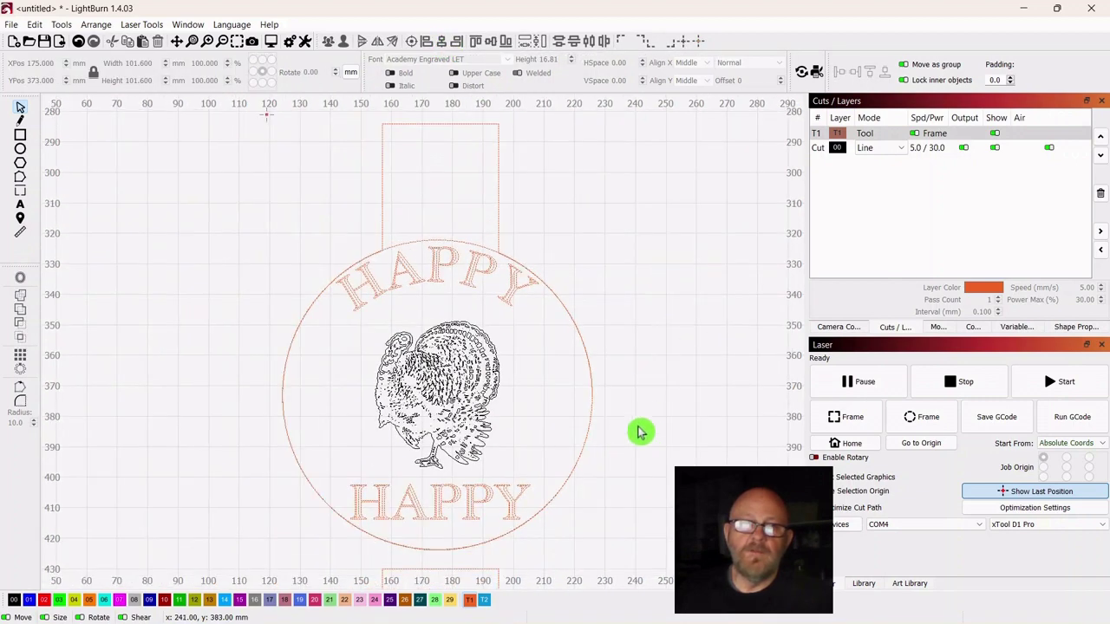
pyautogui.scroll(-3, 642, 364)
pyautogui.scroll(2, 598, 364)
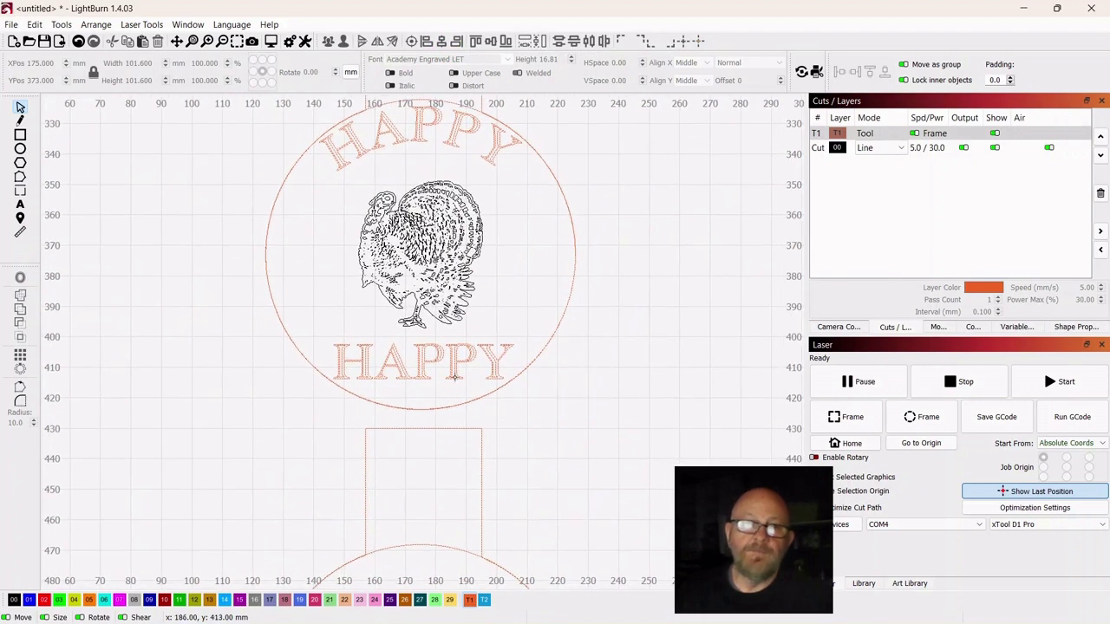
# - Edit the straight text below the turkey, replacing HAPPY with THANKSGIVING
pyautogui.click(398, 355)
pyautogui.click(386, 366)
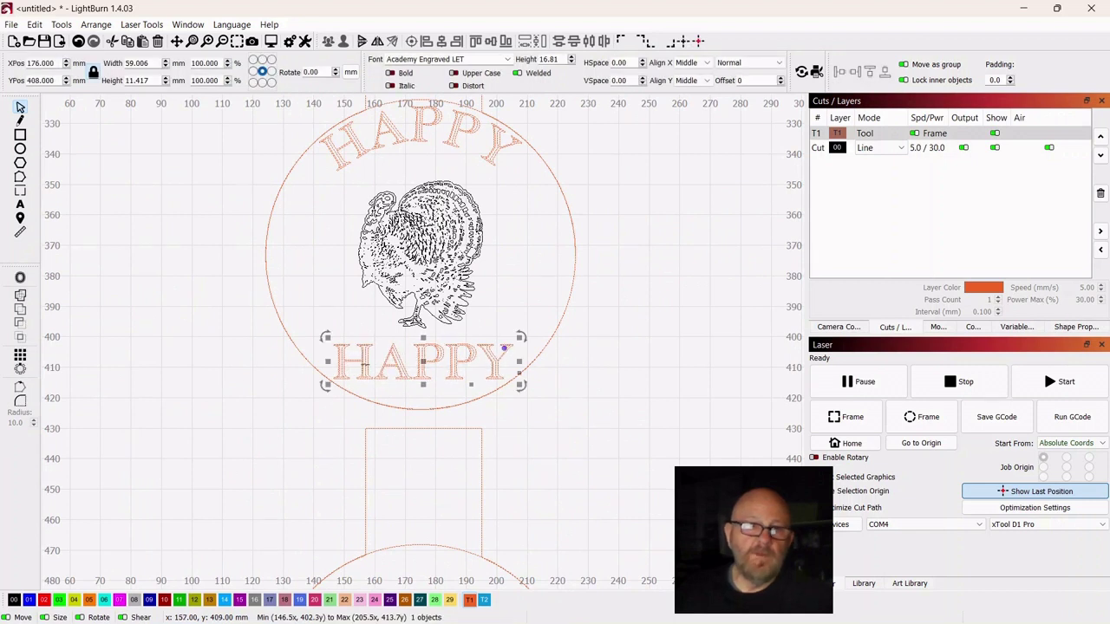
pyautogui.click(382, 367)
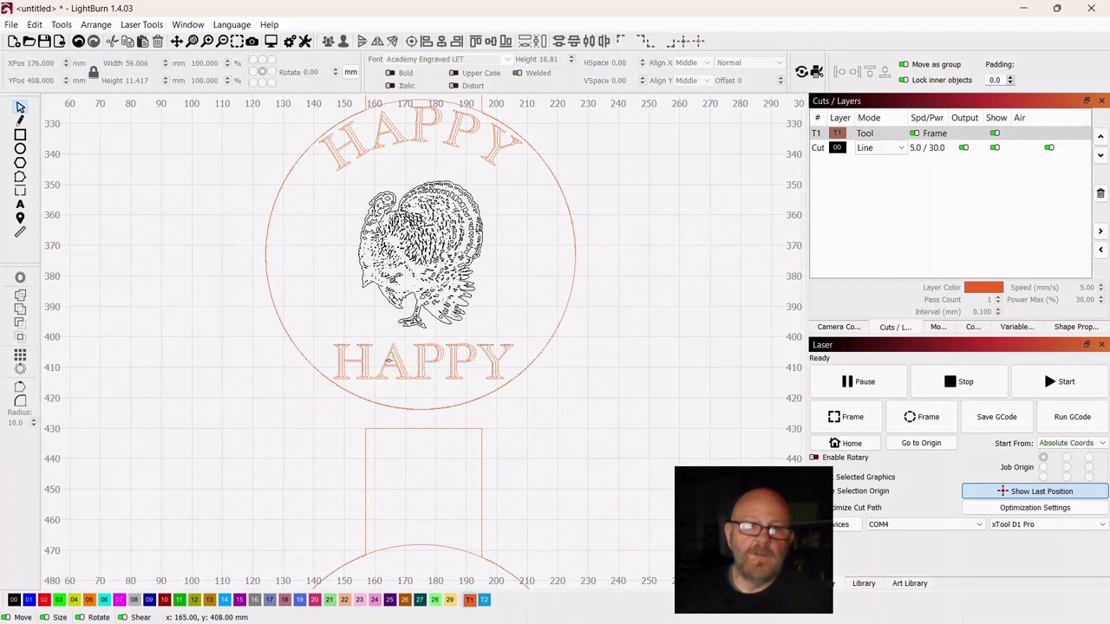
pyautogui.doubleClick(397, 358)
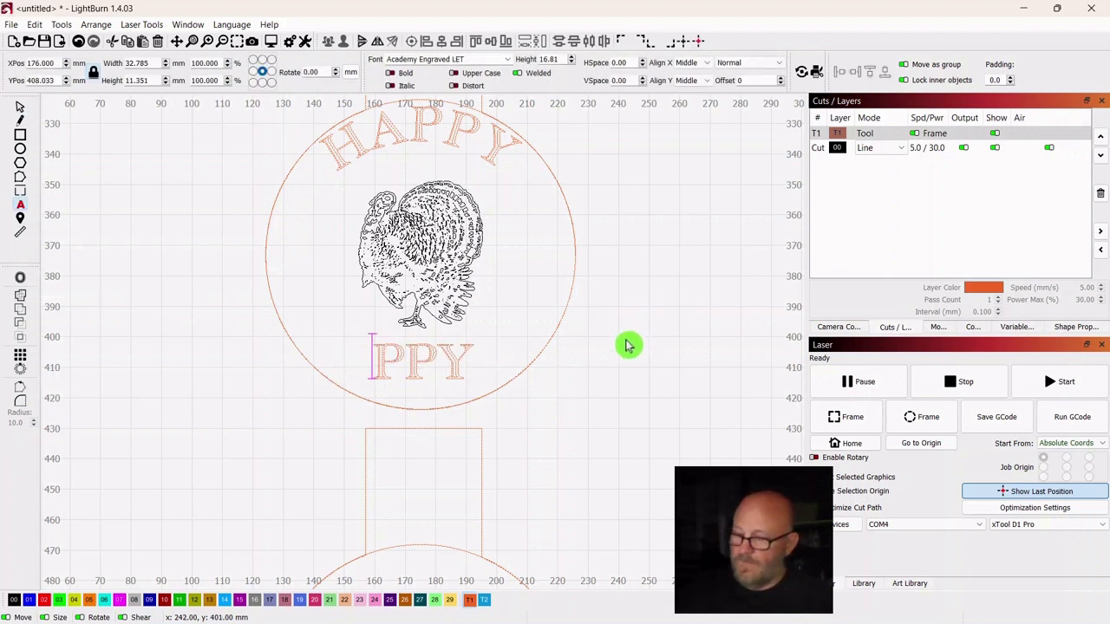
pyautogui.press('Delete')
pyautogui.press('Delete')
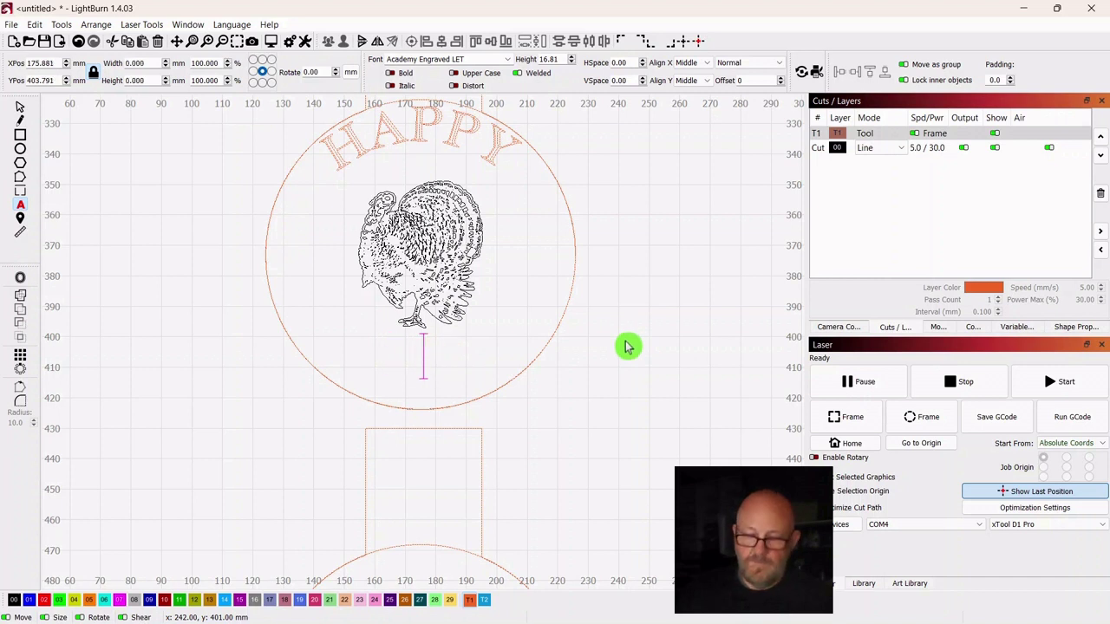
pyautogui.write('THANK')
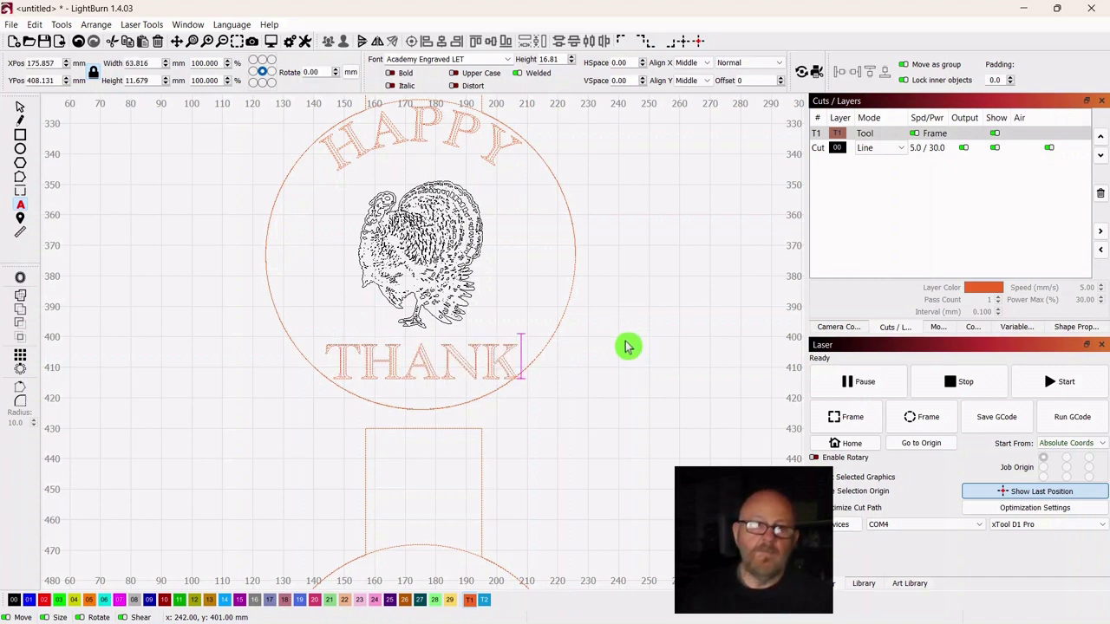
pyautogui.write('SGIVING')
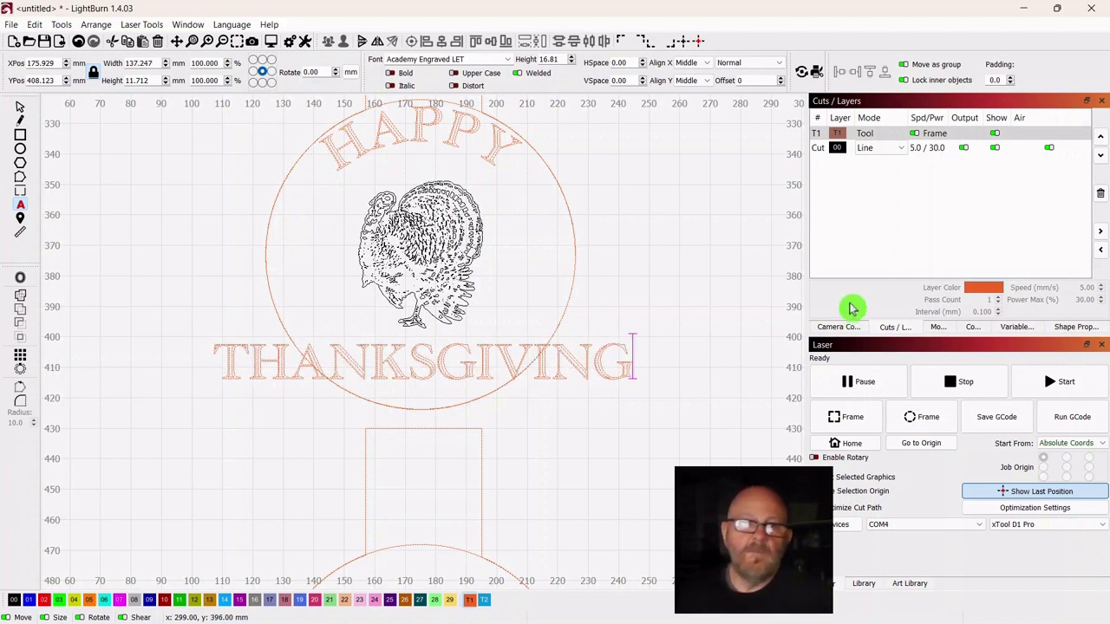
# - Warp THANKSGIVING into an arc along the circle's bottom and rotate it level
pyautogui.click(18, 111)
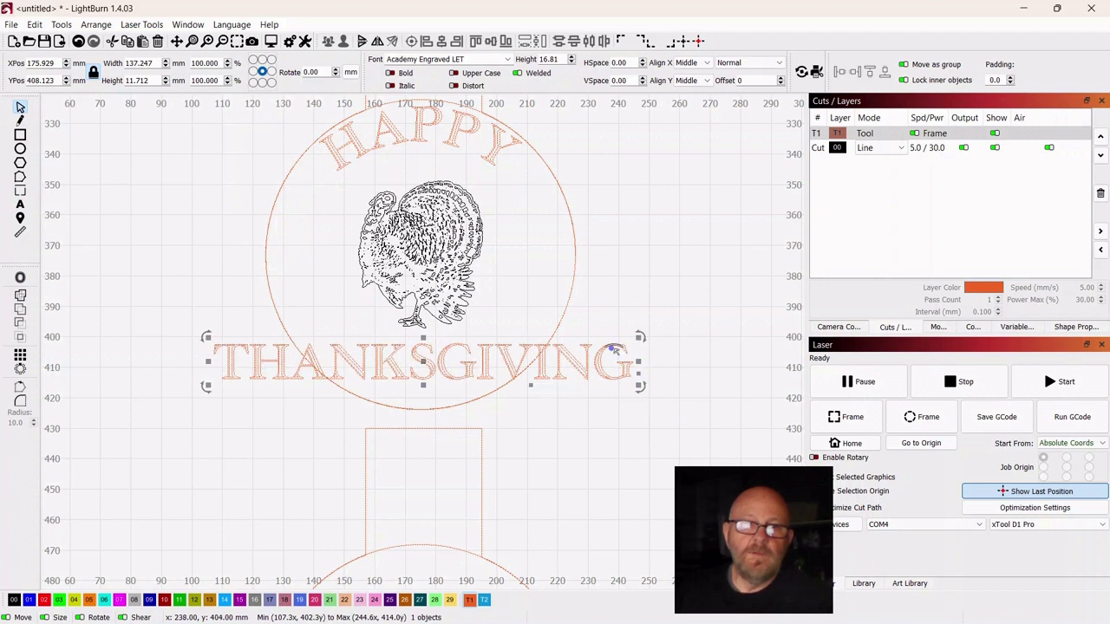
pyautogui.moveTo(611, 349); pyautogui.dragTo(560, 257)
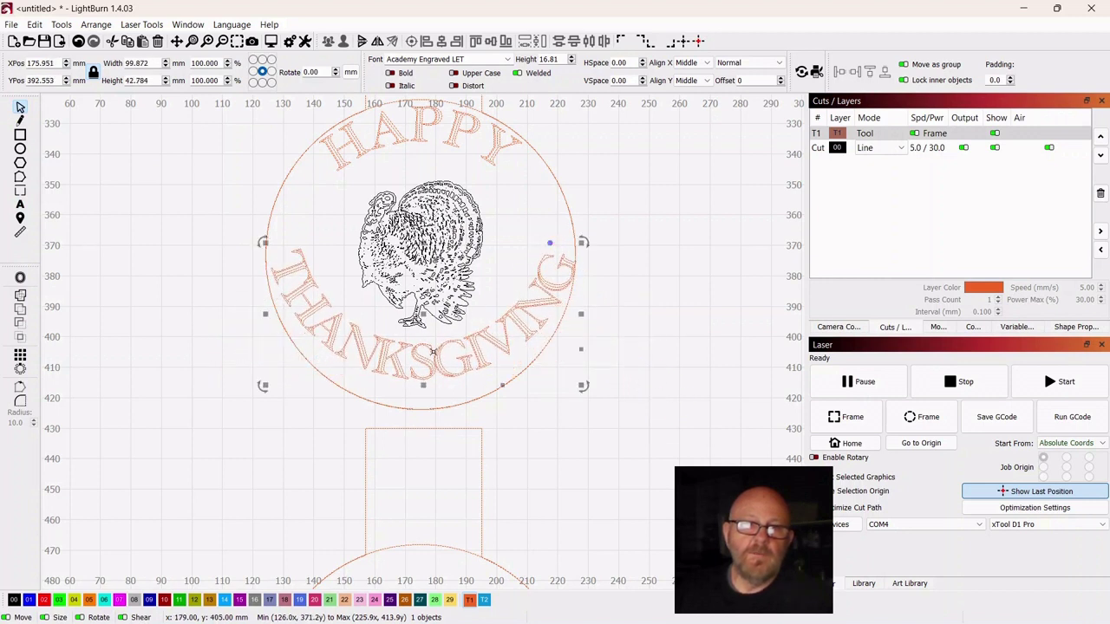
pyautogui.moveTo(422, 316); pyautogui.dragTo(433, 330)
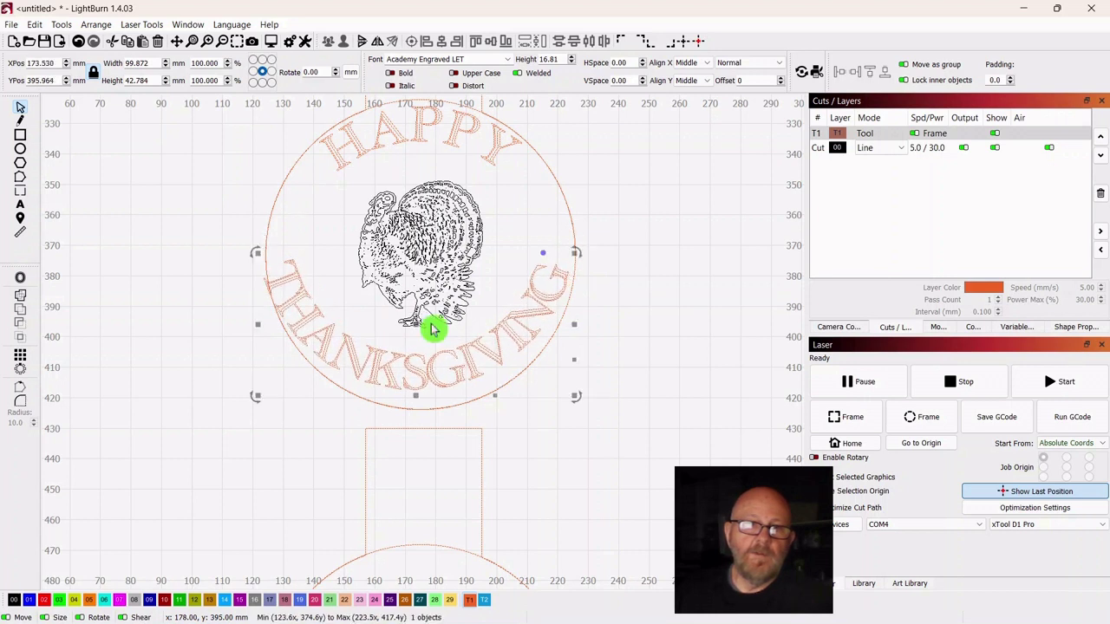
pyautogui.moveTo(545, 252); pyautogui.dragTo(529, 243)
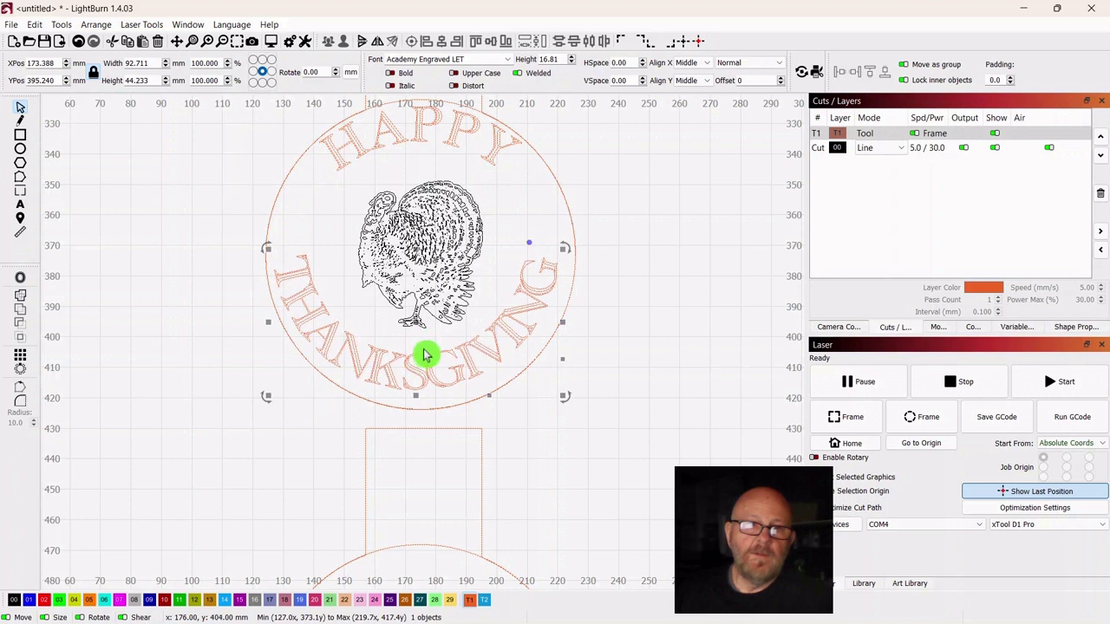
pyautogui.moveTo(419, 320); pyautogui.dragTo(422, 324)
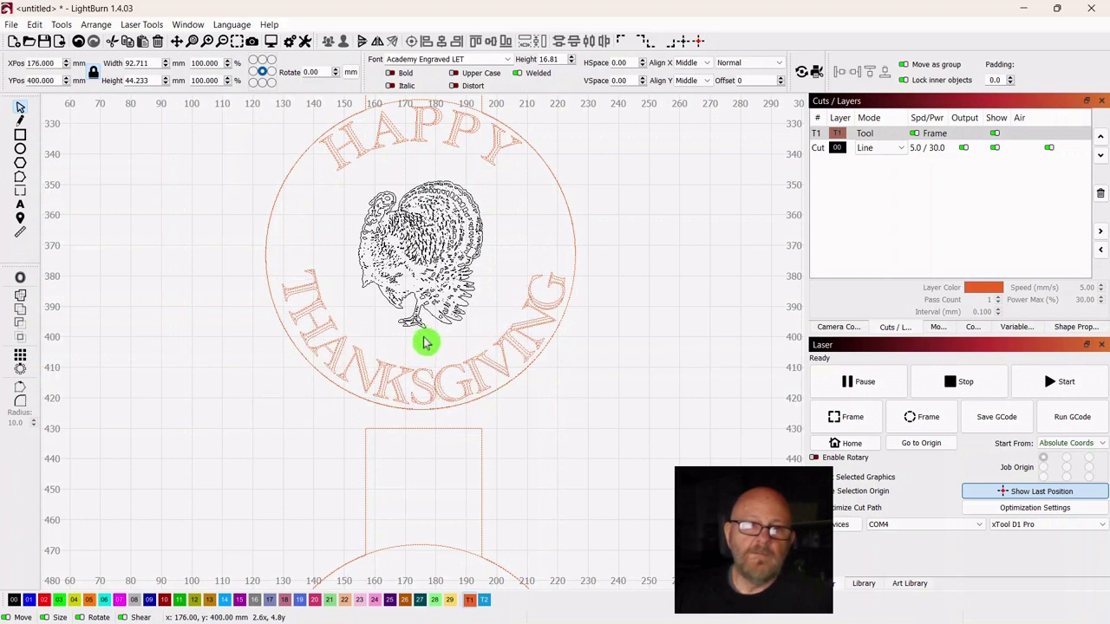
pyautogui.moveTo(425, 343); pyautogui.dragTo(425, 343)
pyautogui.moveTo(526, 279); pyautogui.dragTo(538, 262)
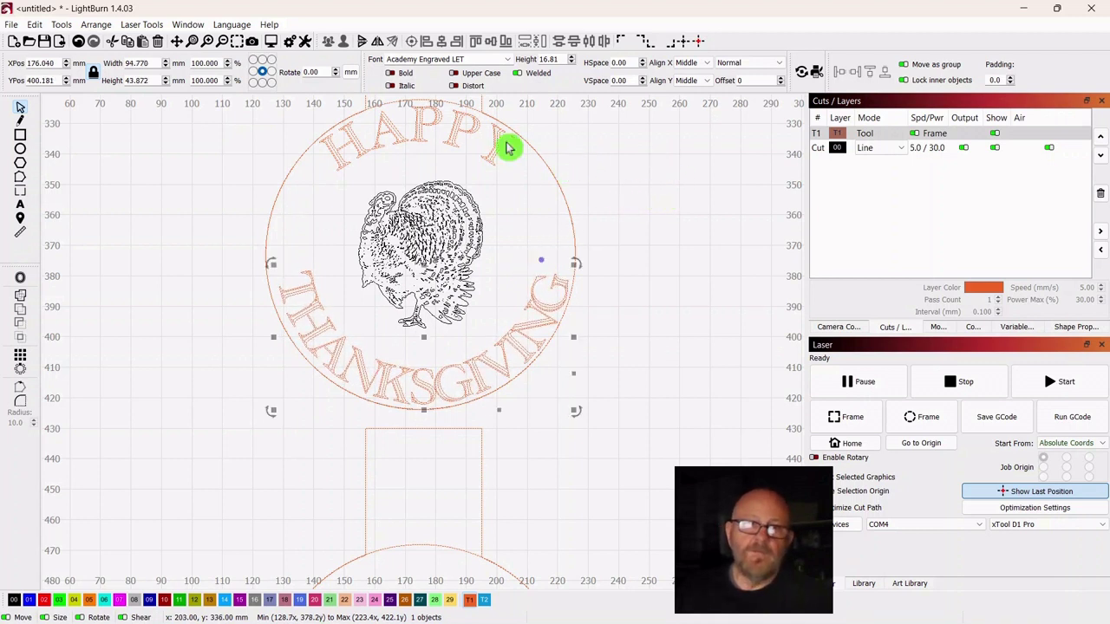
# - Centre THANKSGIVING on the circle using the align tool with both selected
pyautogui.scroll(3, 587, 170)
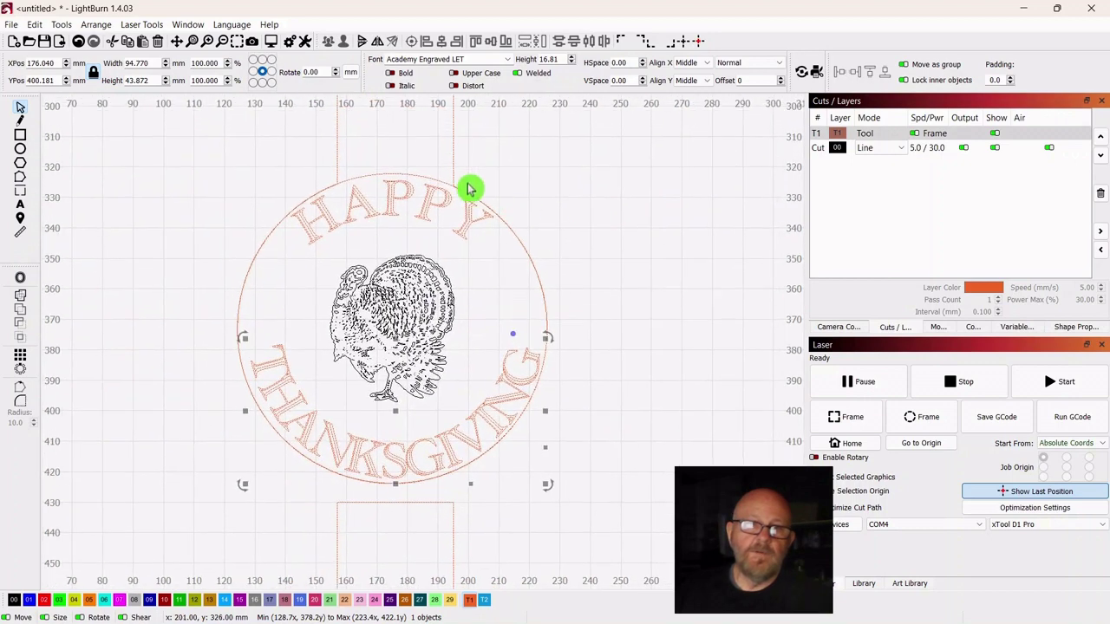
pyautogui.keyDown('shift'); pyautogui.click(420, 180); pyautogui.keyUp('shift')
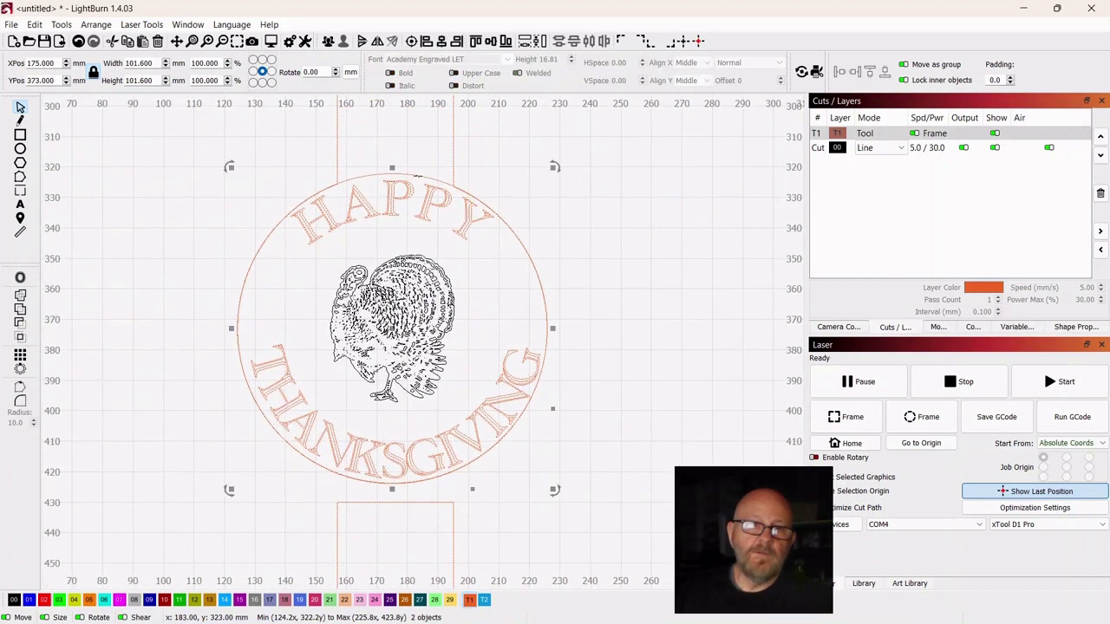
pyautogui.click(442, 45)
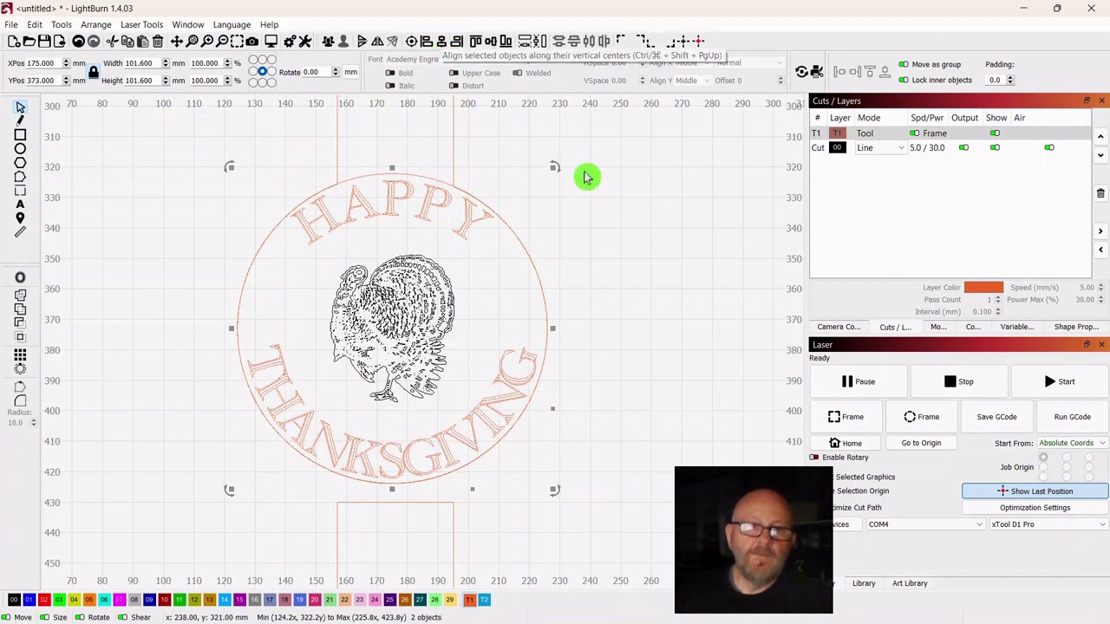
pyautogui.click(674, 262)
pyautogui.scroll(-3, 672, 262)
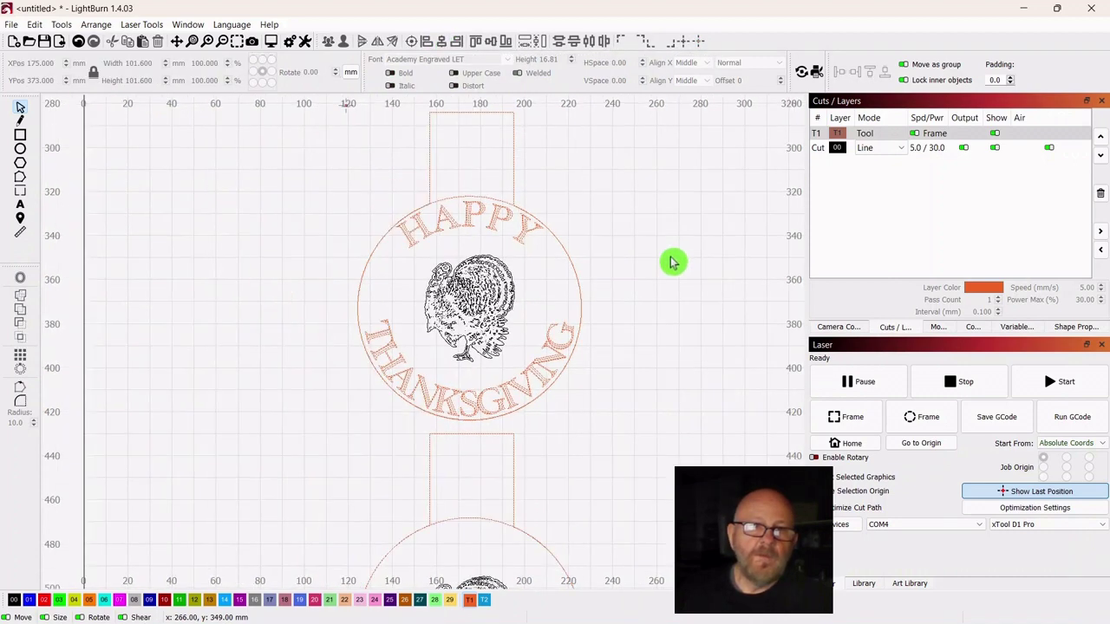
# - Duplicate the curved HAPPY text and move the copy onto the lower circle
pyautogui.scroll(-2, 642, 257)
pyautogui.scroll(-4, 645, 268)
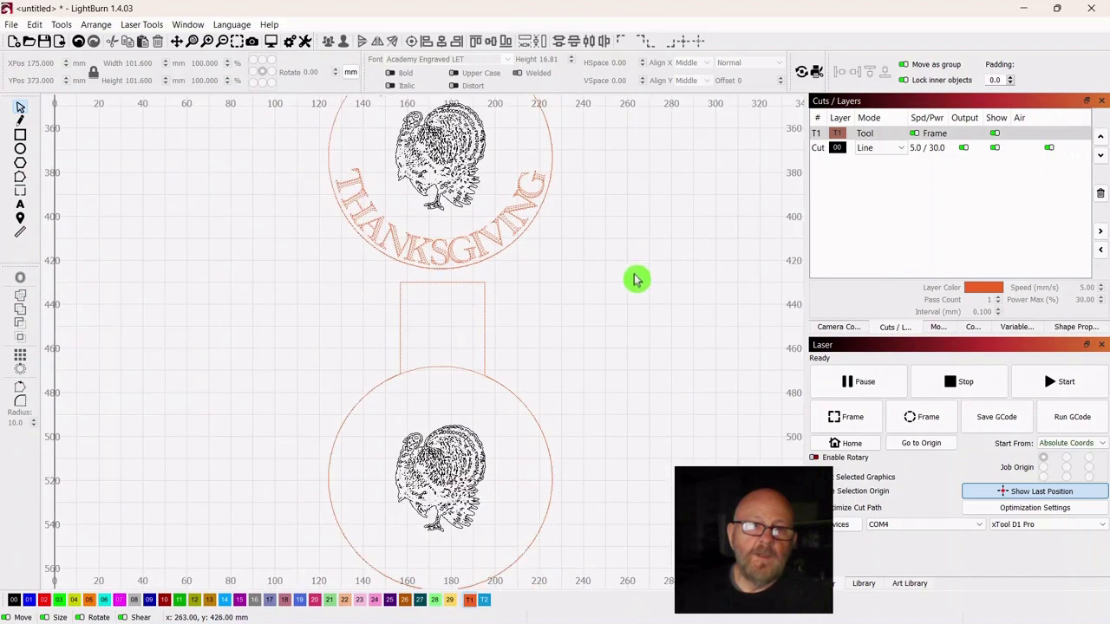
pyautogui.scroll(-3, 648, 279)
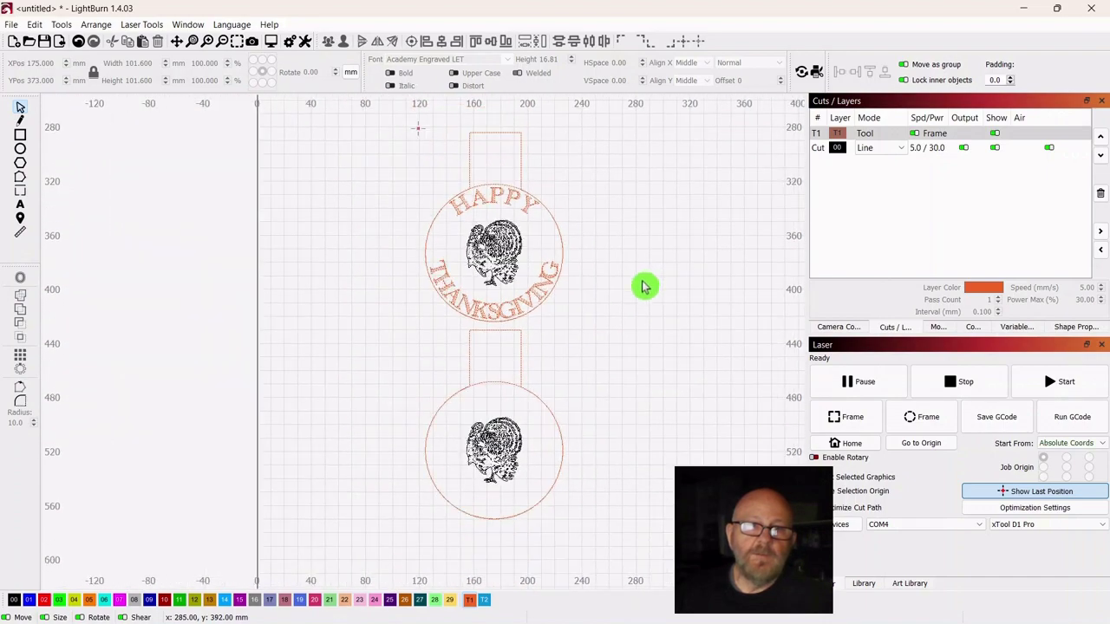
pyautogui.click(451, 398)
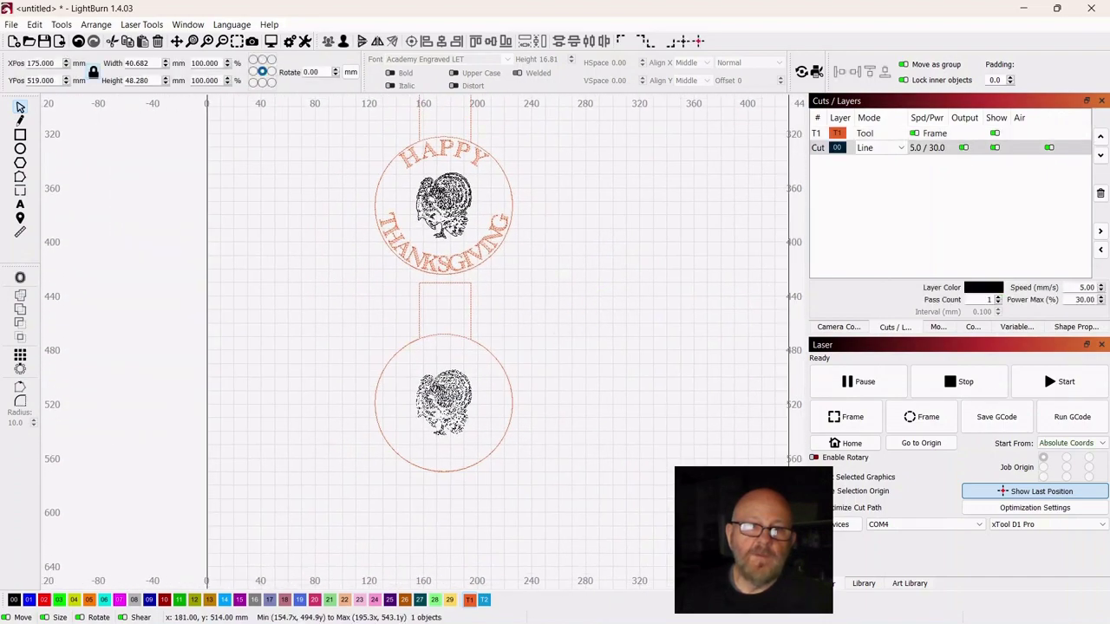
pyautogui.click(627, 320)
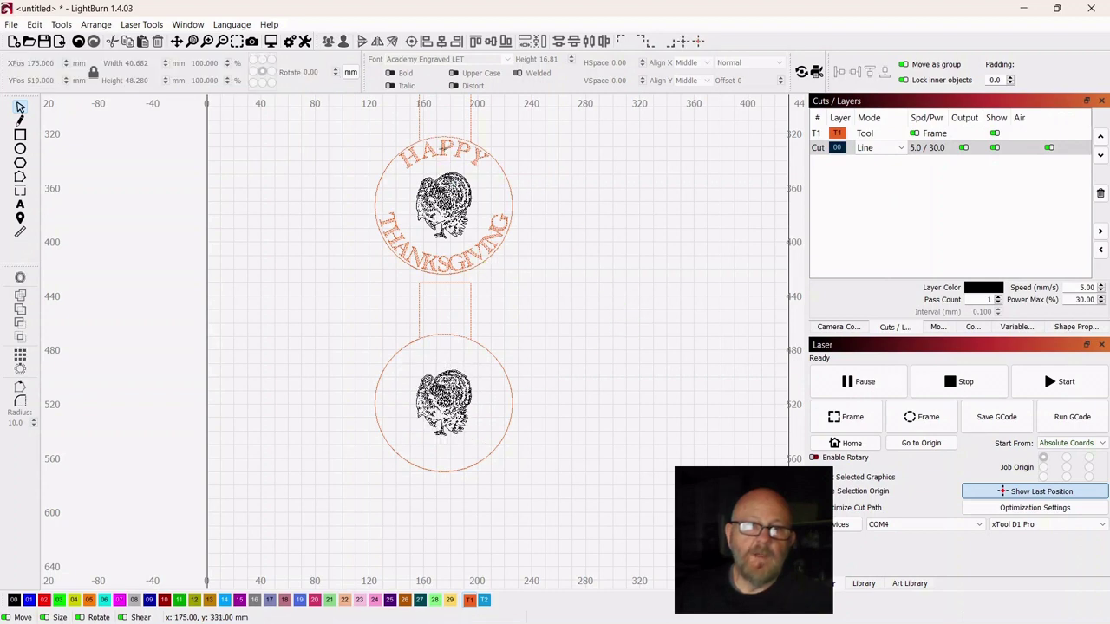
pyautogui.click(443, 148)
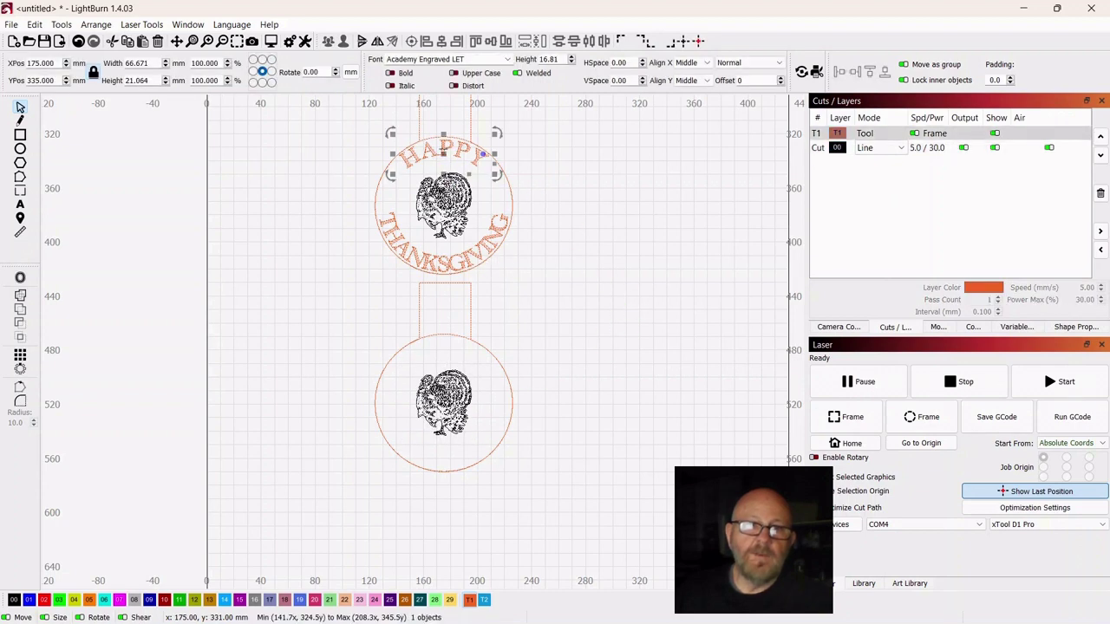
pyautogui.rightClick(443, 151)
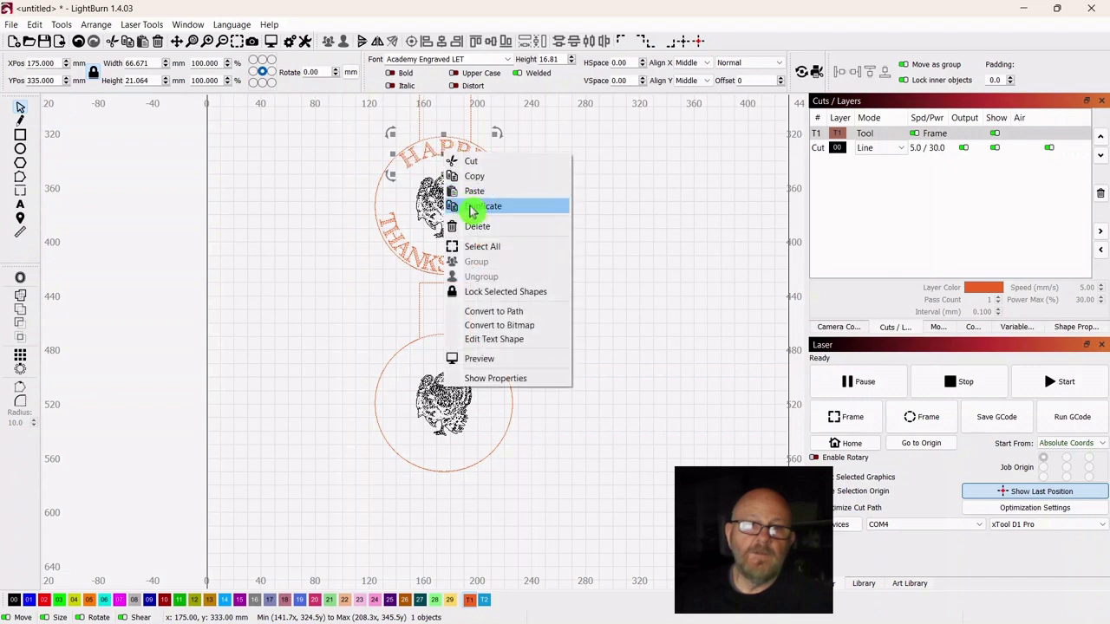
pyautogui.click(478, 208)
pyautogui.moveTo(446, 153); pyautogui.dragTo(444, 356)
# - Align the HAPPY copy horizontally centred with the lower outer circle
pyautogui.scroll(3, 555, 396)
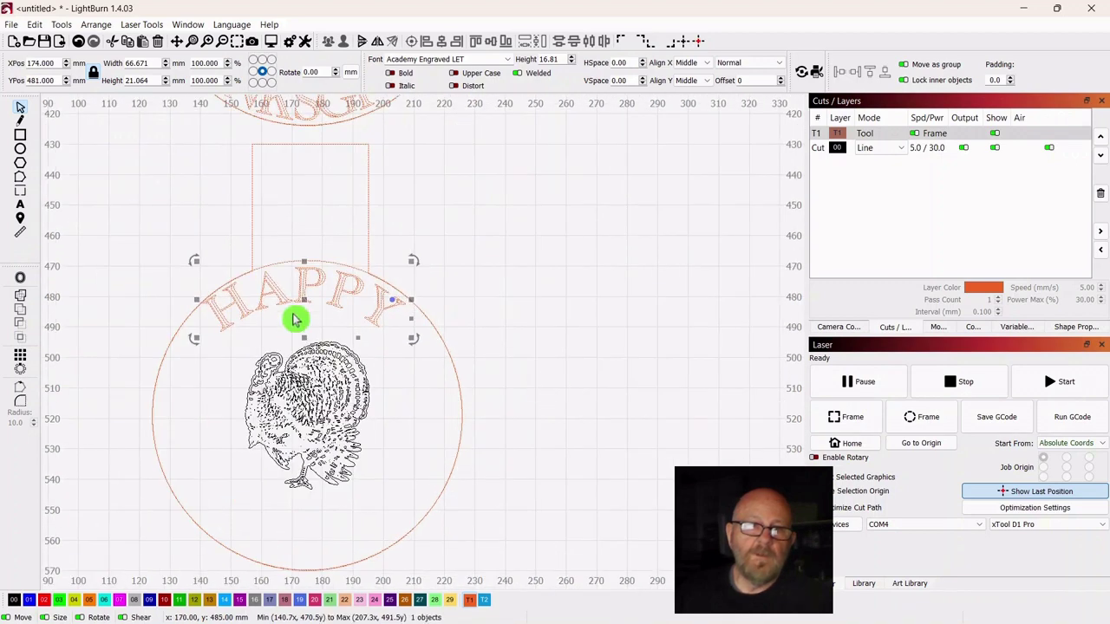
pyautogui.keyDown('shift'); pyautogui.click(332, 261); pyautogui.keyUp('shift')
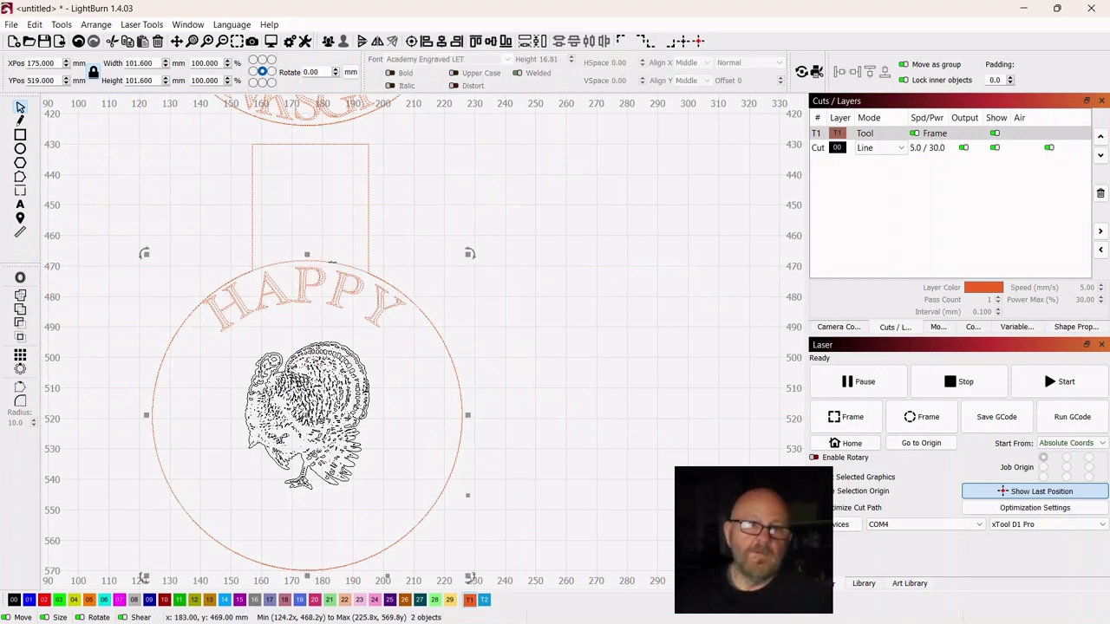
pyautogui.click(442, 43)
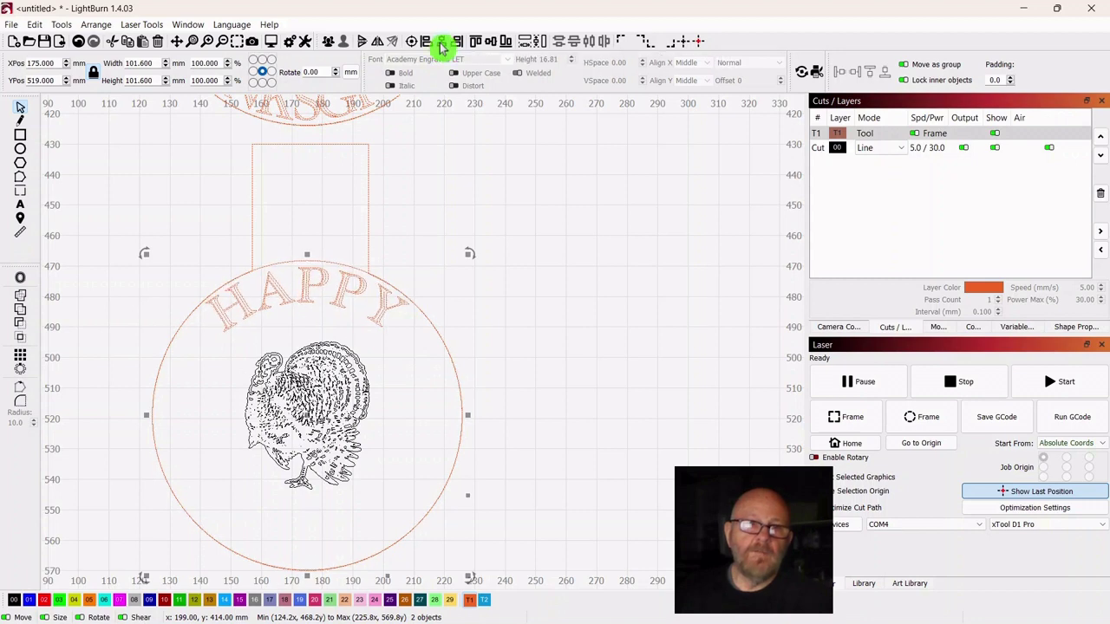
pyautogui.click(580, 335)
pyautogui.scroll(-4, 581, 334)
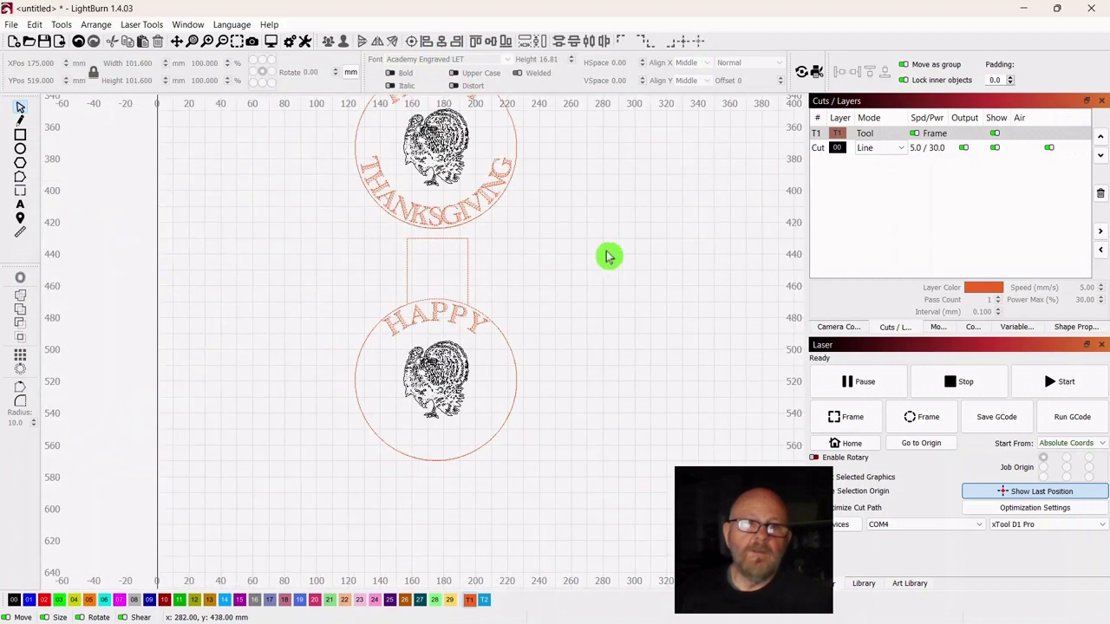
pyautogui.scroll(3, 582, 359)
pyautogui.scroll(3, 602, 374)
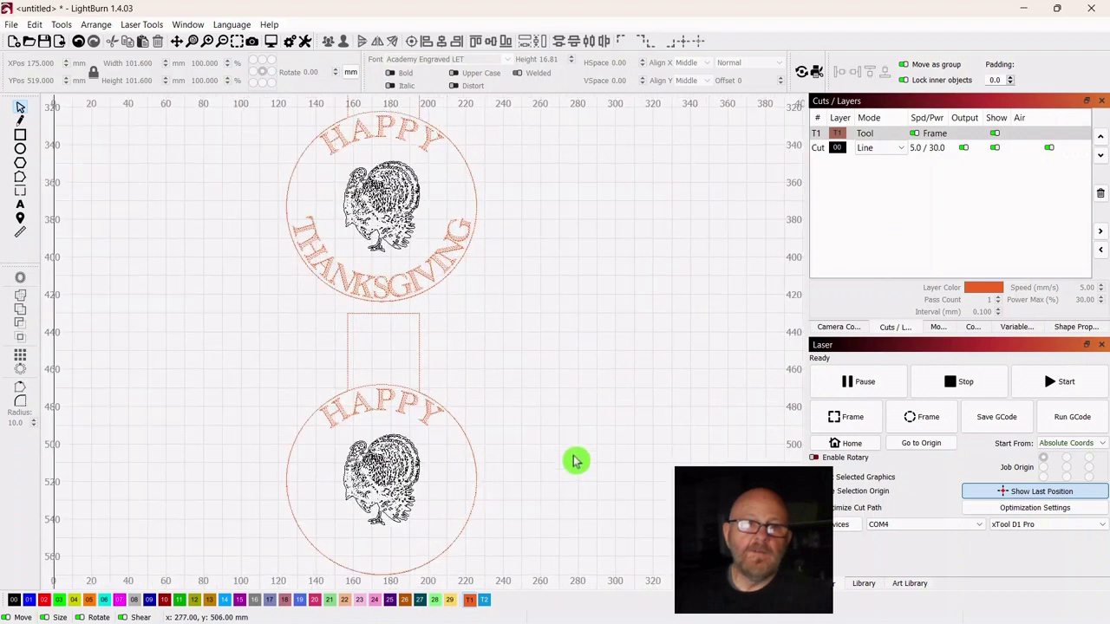
pyautogui.moveTo(576, 462); pyautogui.dragTo(610, 402)
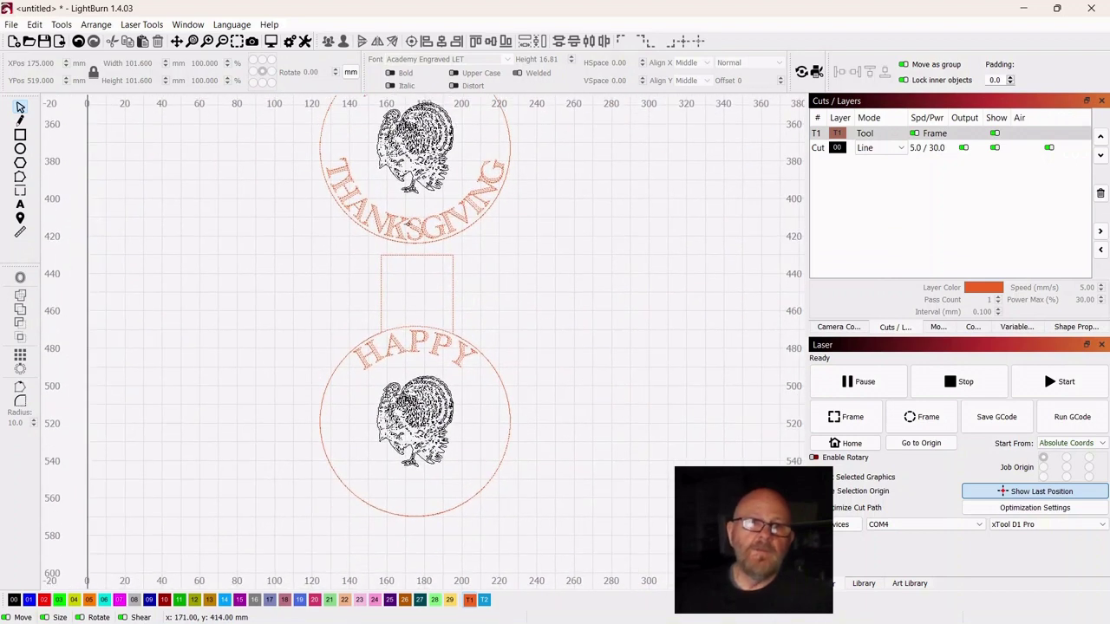
# - Duplicate the curved THANKSGIVING text and drag the copy into the lower circle
pyautogui.click(409, 225)
pyautogui.rightClick(418, 207)
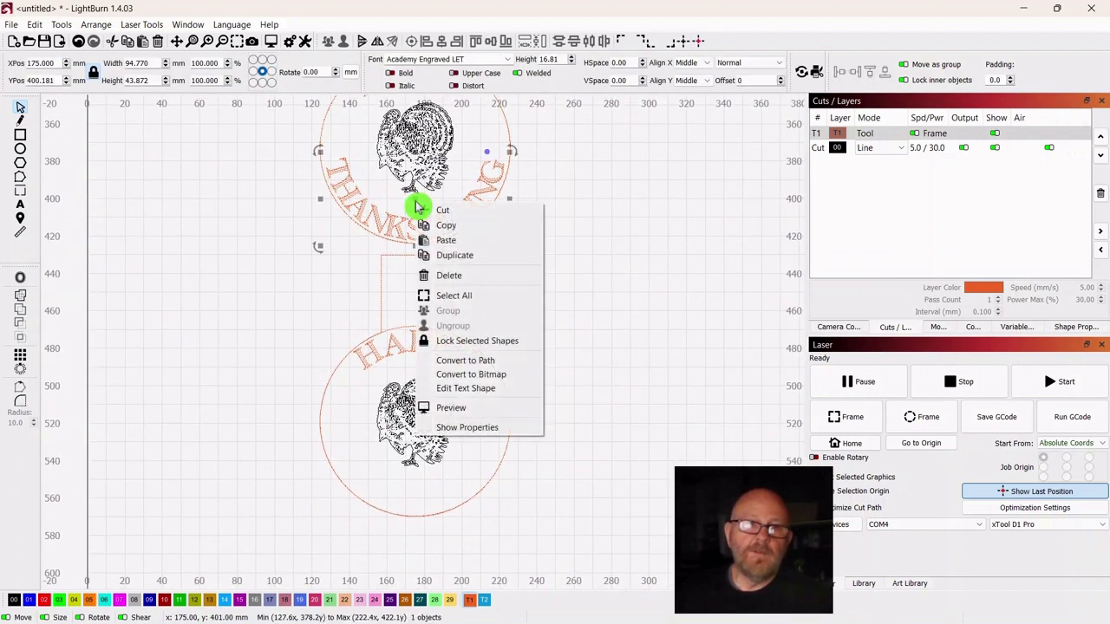
pyautogui.click(451, 255)
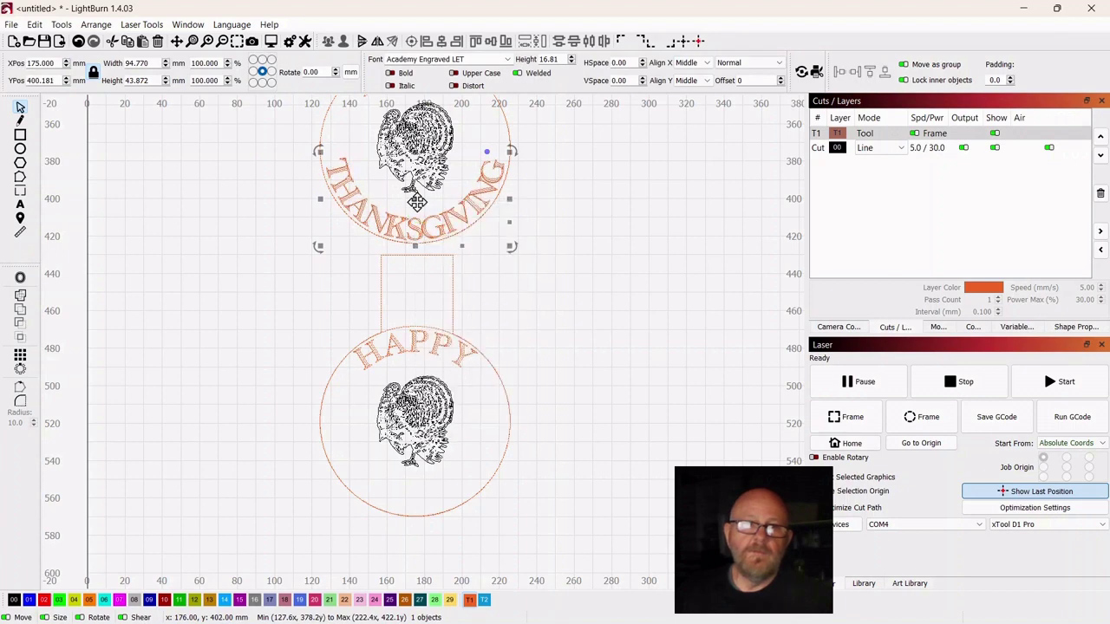
pyautogui.moveTo(417, 200); pyautogui.dragTo(408, 473)
# - Fine-tune the THANKSGIVING copy below the lower turkey, then frame both coasters
pyautogui.scroll(5, 543, 463)
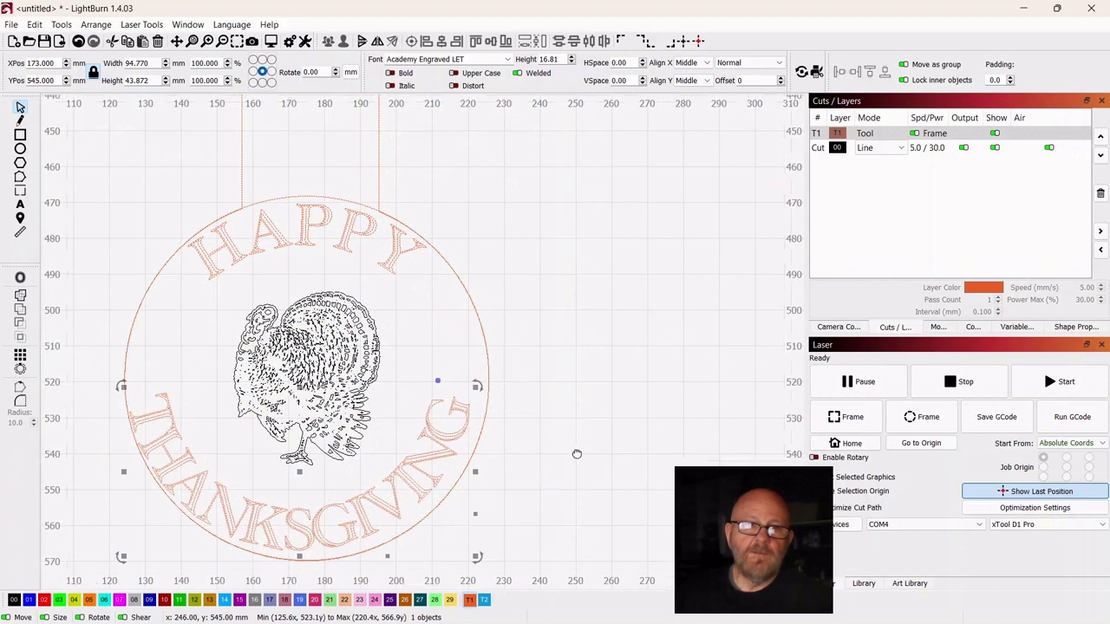
pyautogui.moveTo(575, 454); pyautogui.dragTo(660, 307)
pyautogui.moveTo(592, 319); pyautogui.dragTo(408, 314)
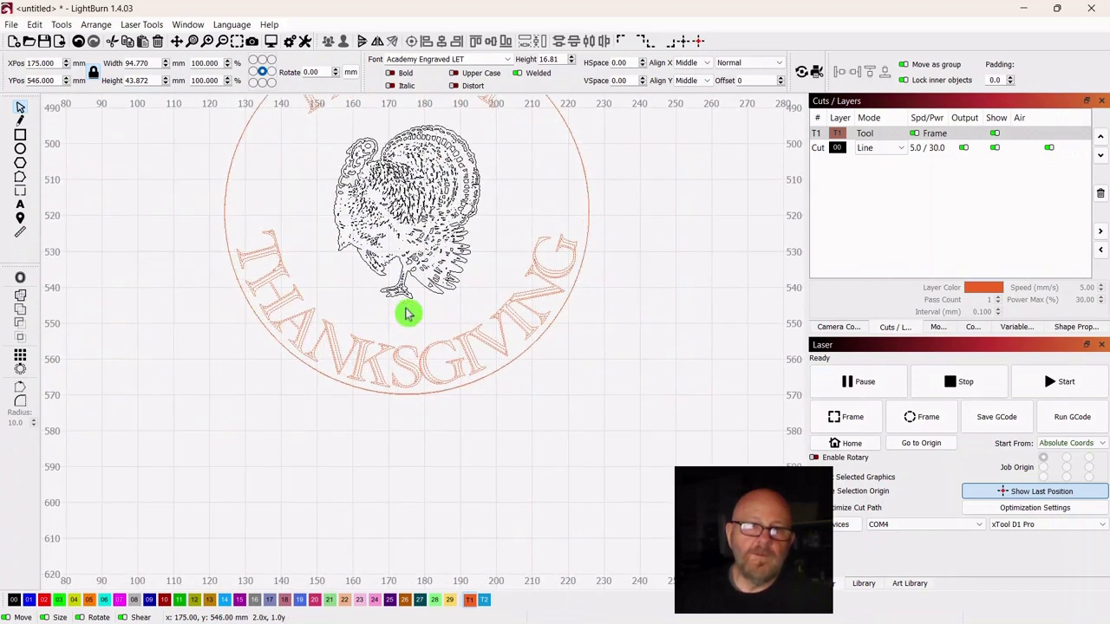
pyautogui.moveTo(409, 316); pyautogui.dragTo(411, 316)
pyautogui.moveTo(677, 258); pyautogui.dragTo(636, 404)
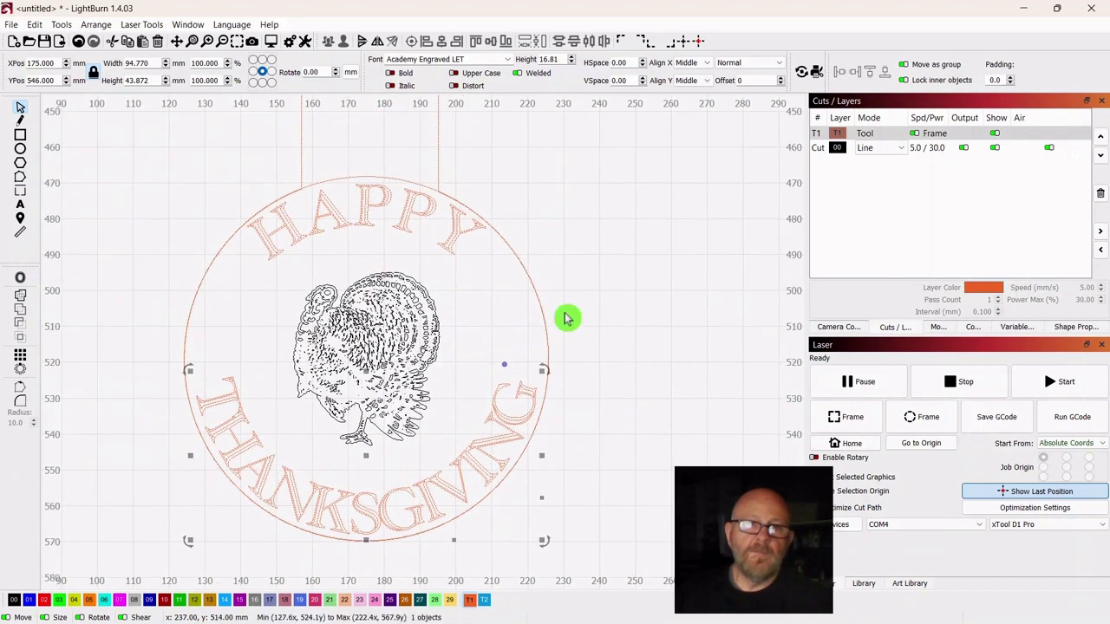
pyautogui.keyDown('shift'); pyautogui.click(374, 183); pyautogui.keyUp('shift')
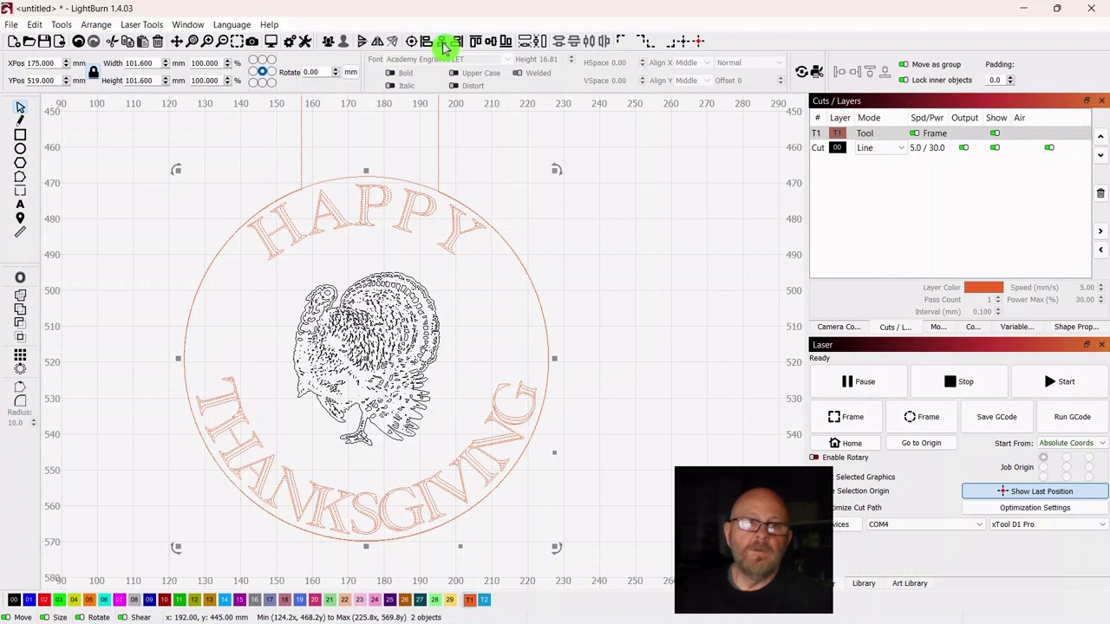
pyautogui.click(654, 262)
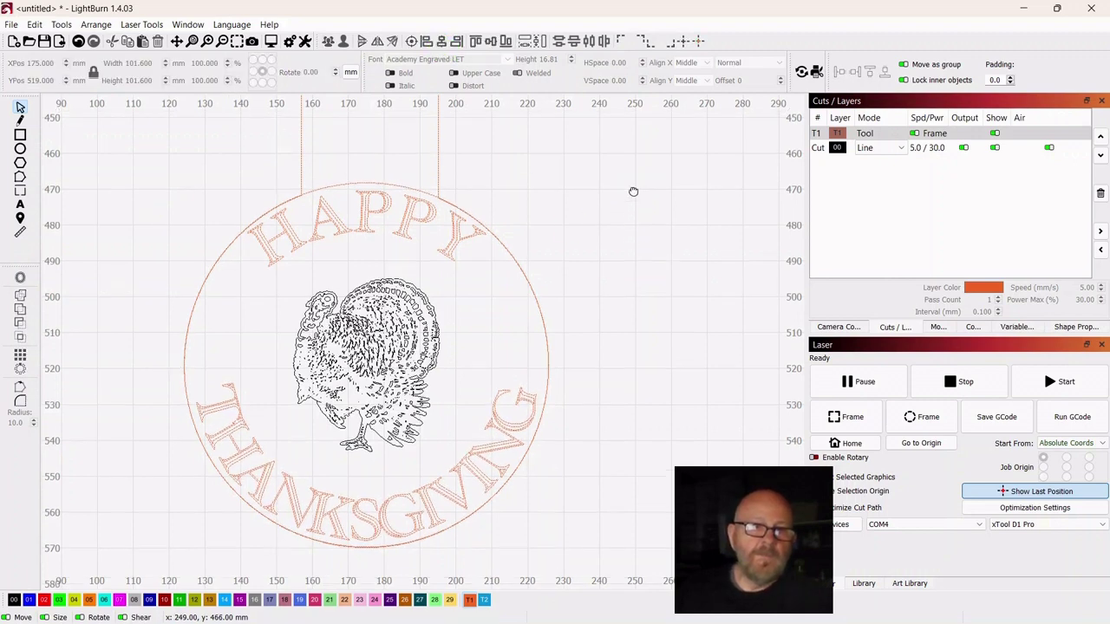
pyautogui.moveTo(619, 191); pyautogui.dragTo(652, 180)
pyautogui.scroll(-2, 624, 122)
pyautogui.scroll(-5, 652, 181)
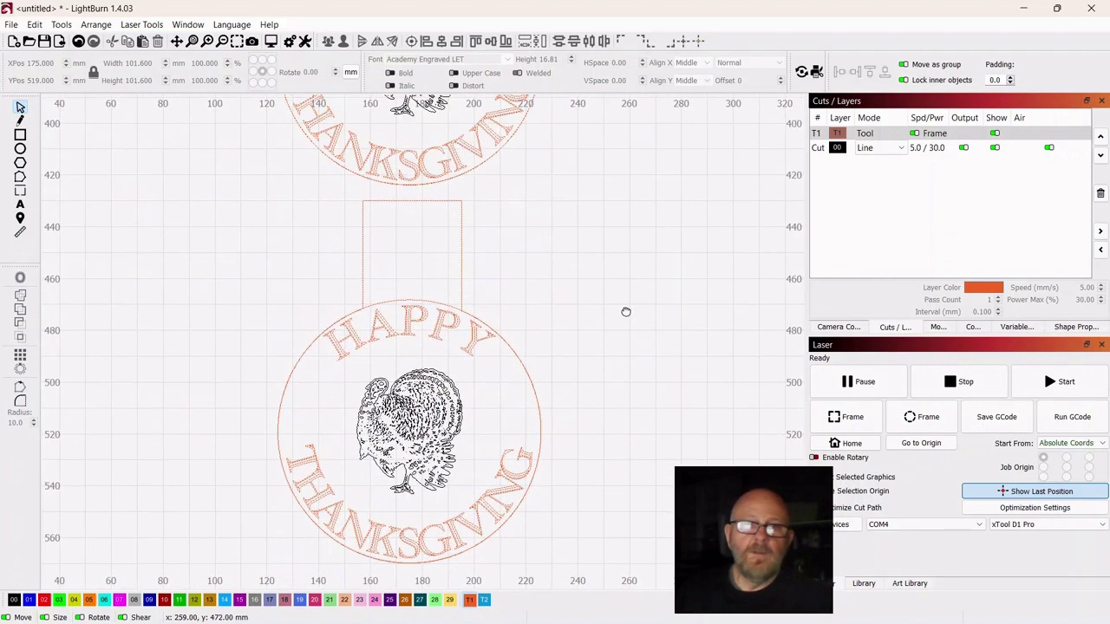
pyautogui.moveTo(685, 245); pyautogui.dragTo(619, 317)
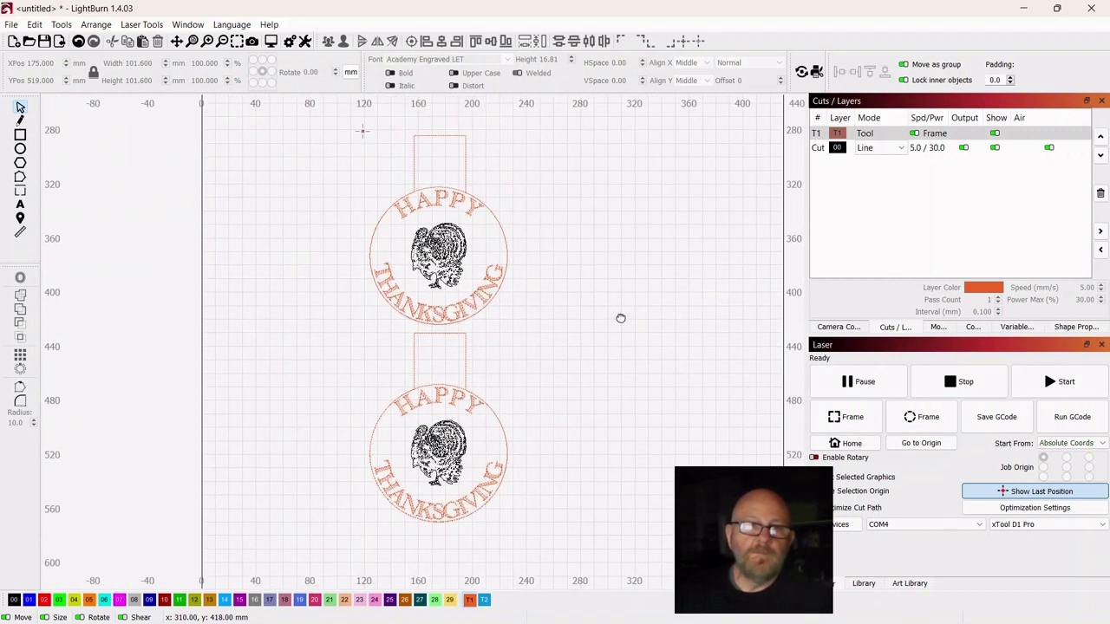
# - Move both turkey graphics onto the red 02 layer
pyautogui.click(435, 249)
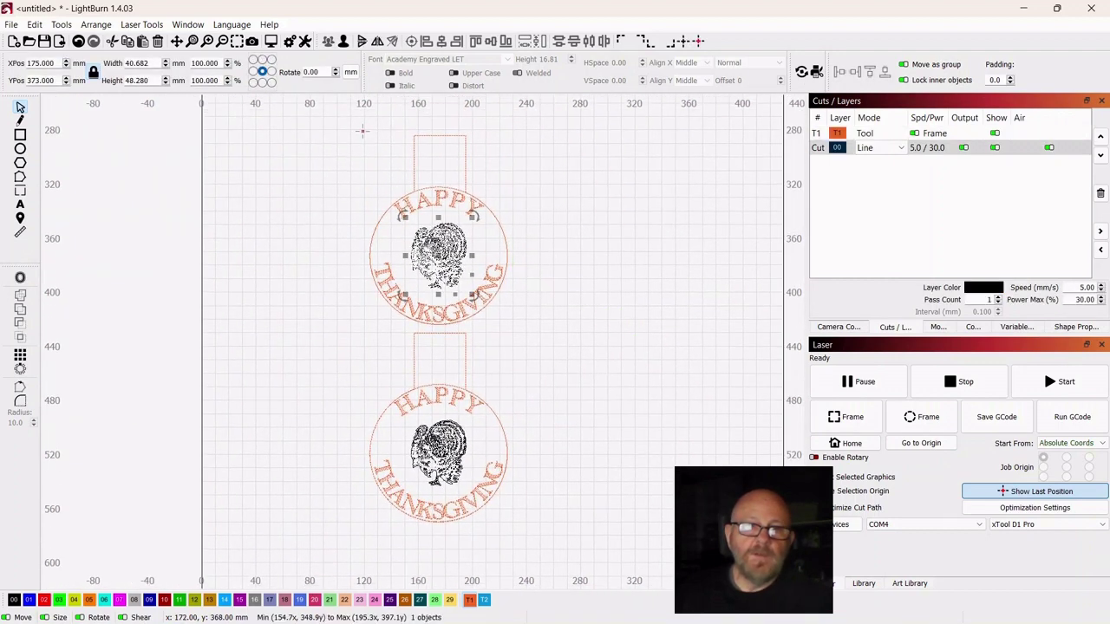
pyautogui.click(45, 600)
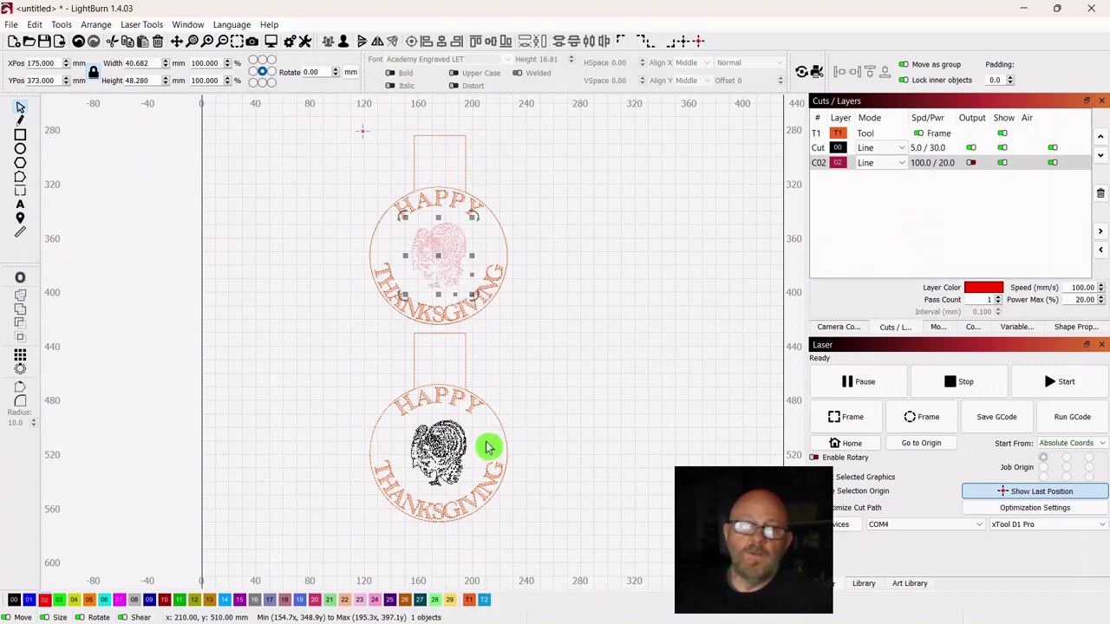
pyautogui.click(433, 442)
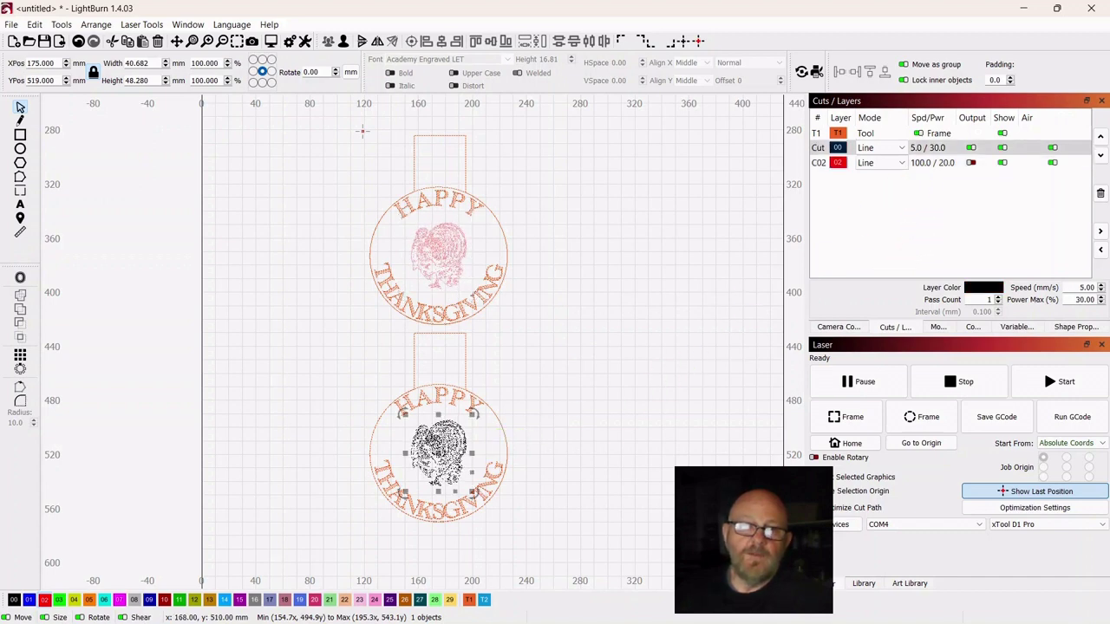
pyautogui.click(44, 600)
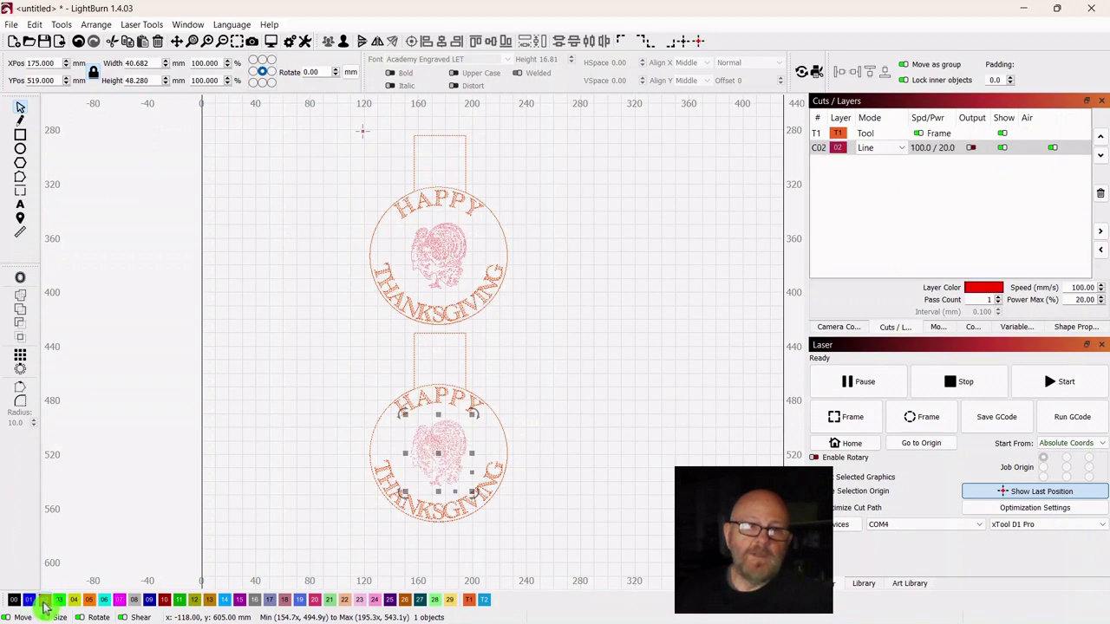
pyautogui.click(605, 312)
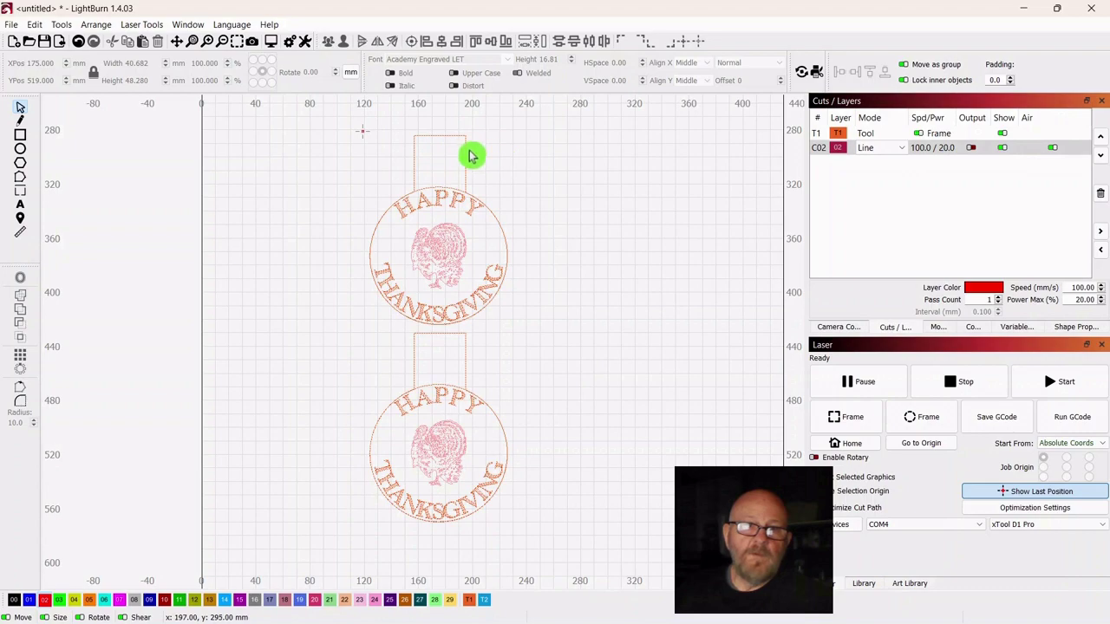
# - Select the whole upper coaster design and review both finished coasters
pyautogui.scroll(3, 592, 258)
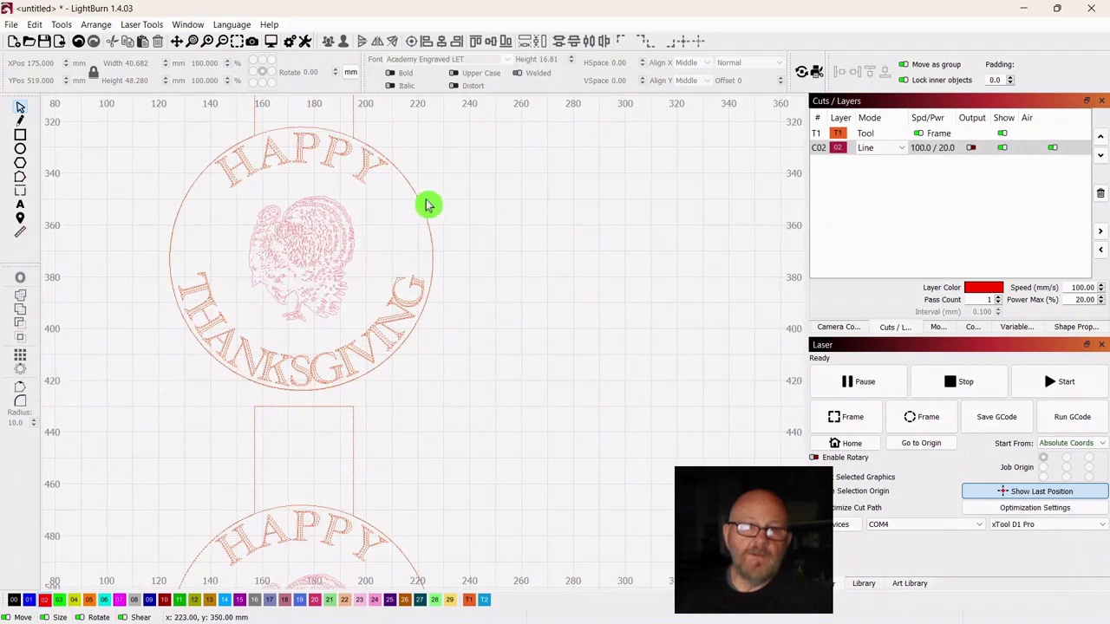
pyautogui.click(426, 205)
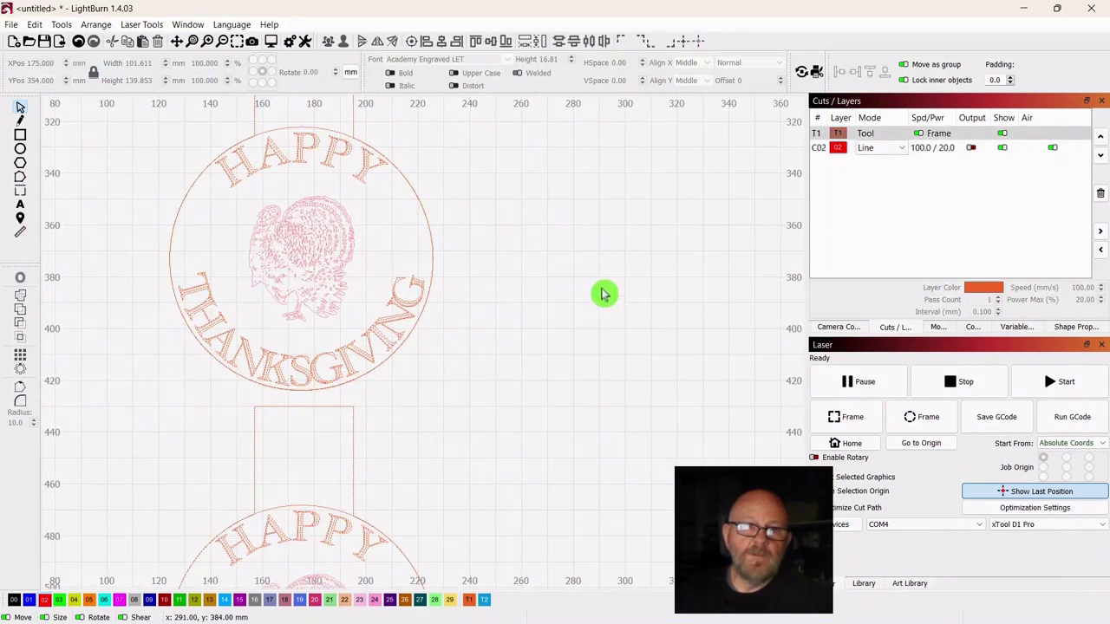
pyautogui.scroll(-3, 624, 303)
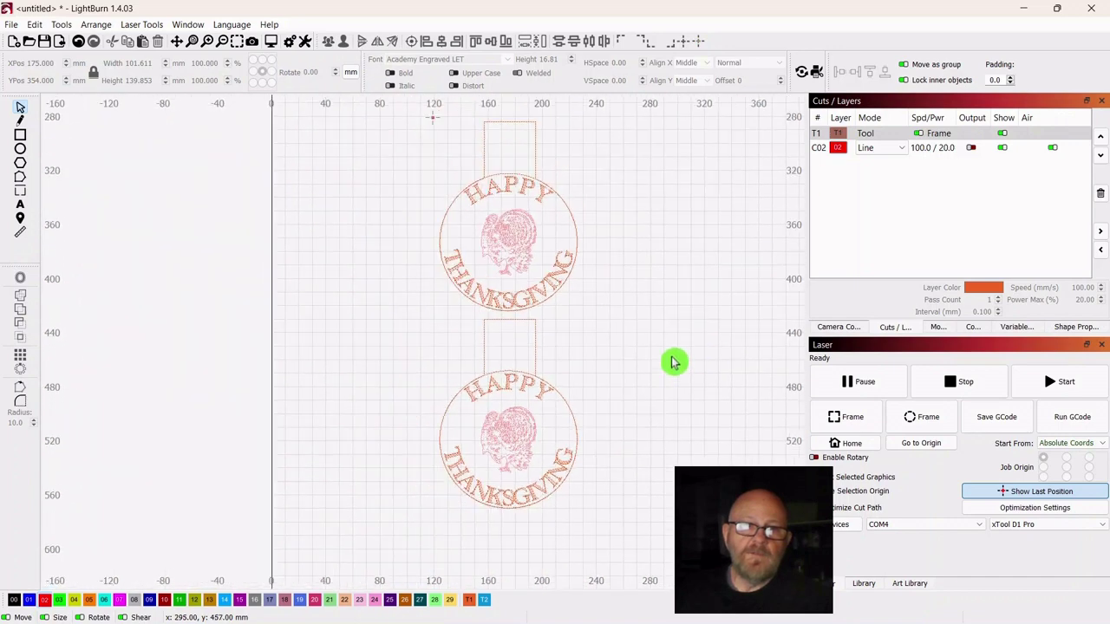
pyautogui.hscroll(3, 673, 295)
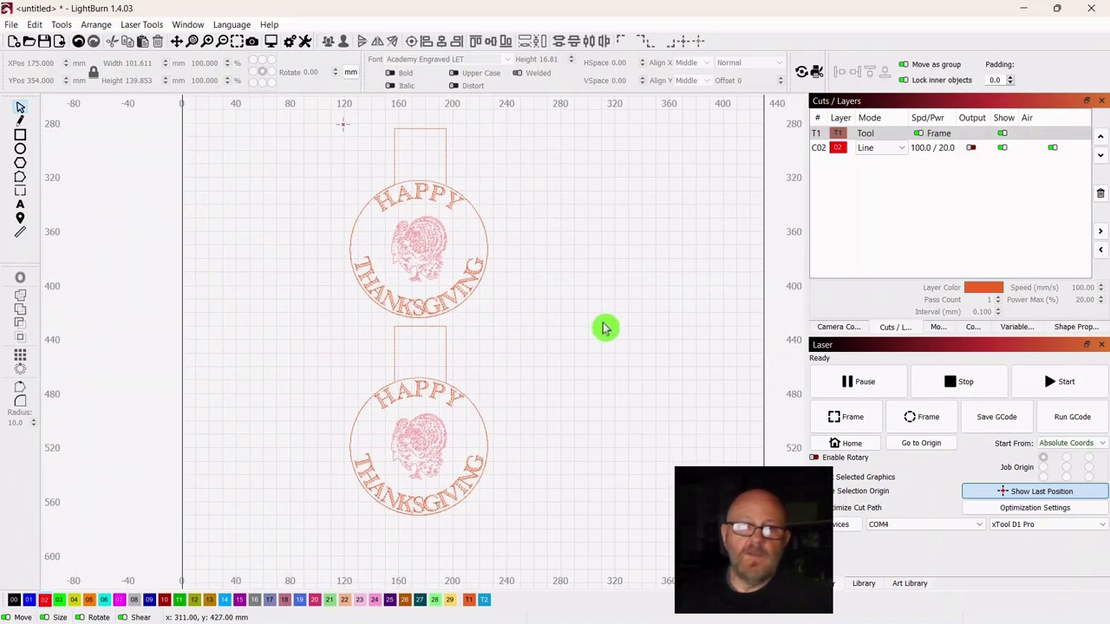
pyautogui.scroll(1, 604, 334)
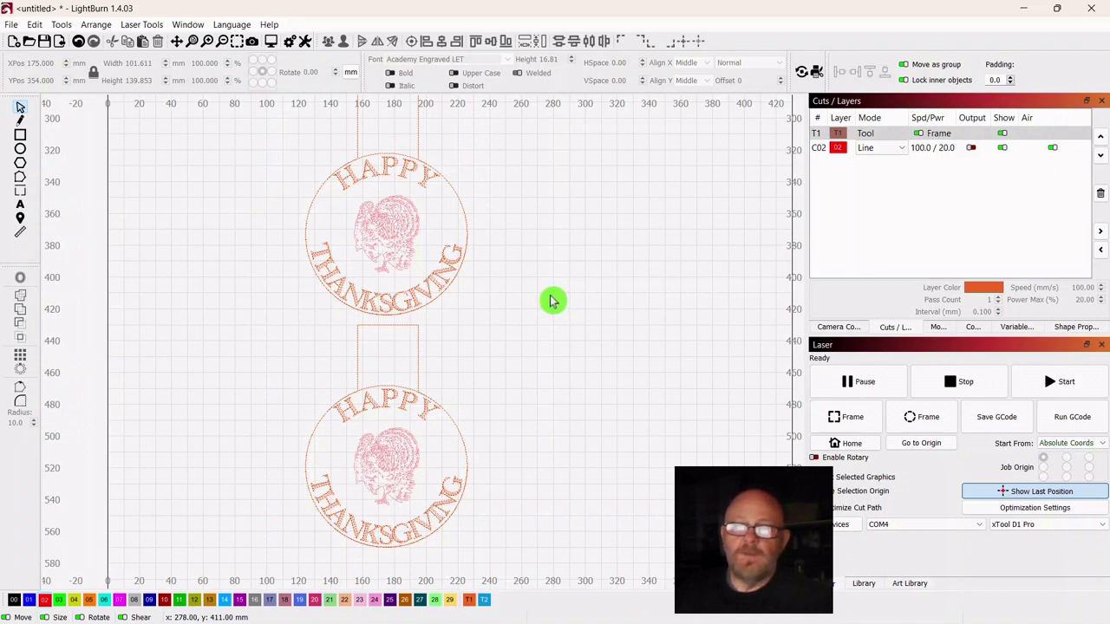
pyautogui.moveTo(687, 619)
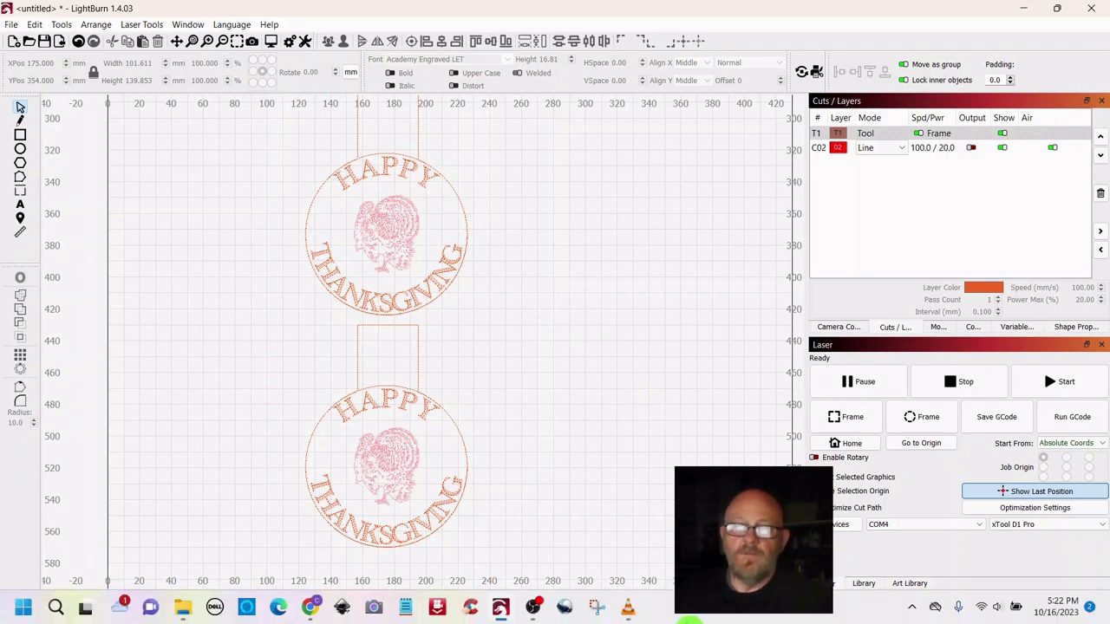